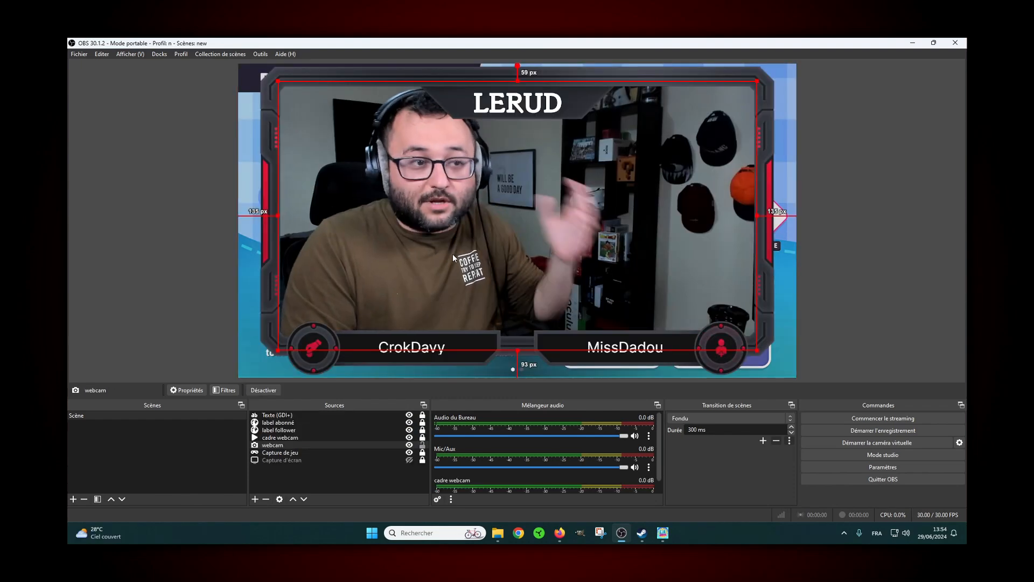
{"action": "left_click", "coordinate": [422, 445]}
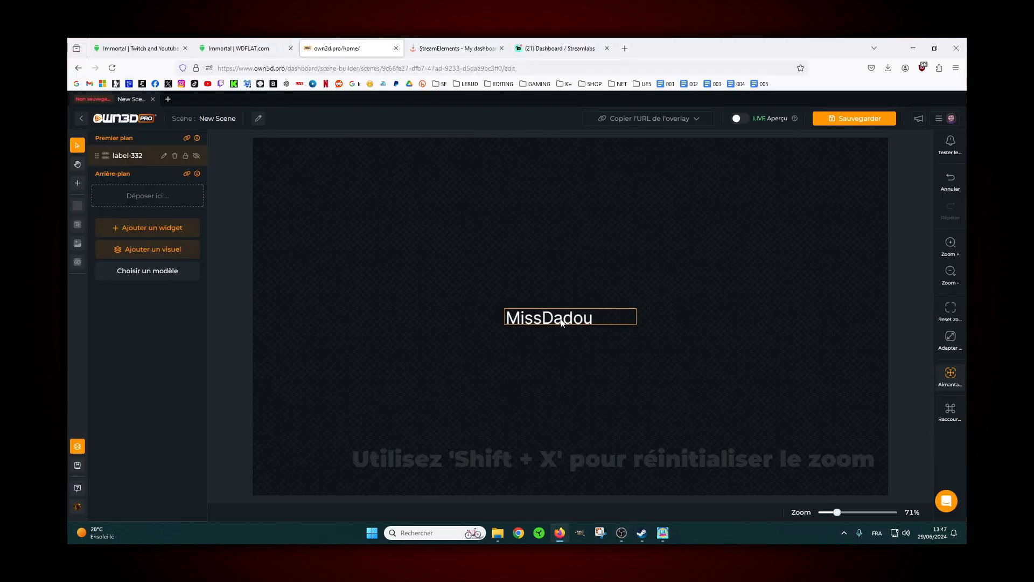
{"action": "left_click", "coordinate": [603, 323]}
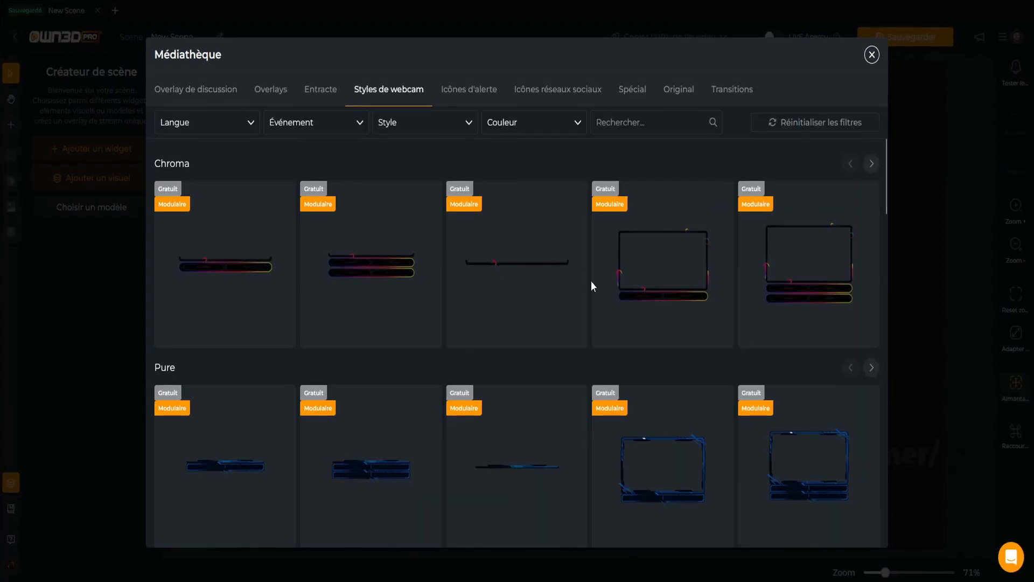
Add the Chroma webcam frame with a single label bar to the scene and enlarge it.
{"action": "left_click", "coordinate": [660, 267]}
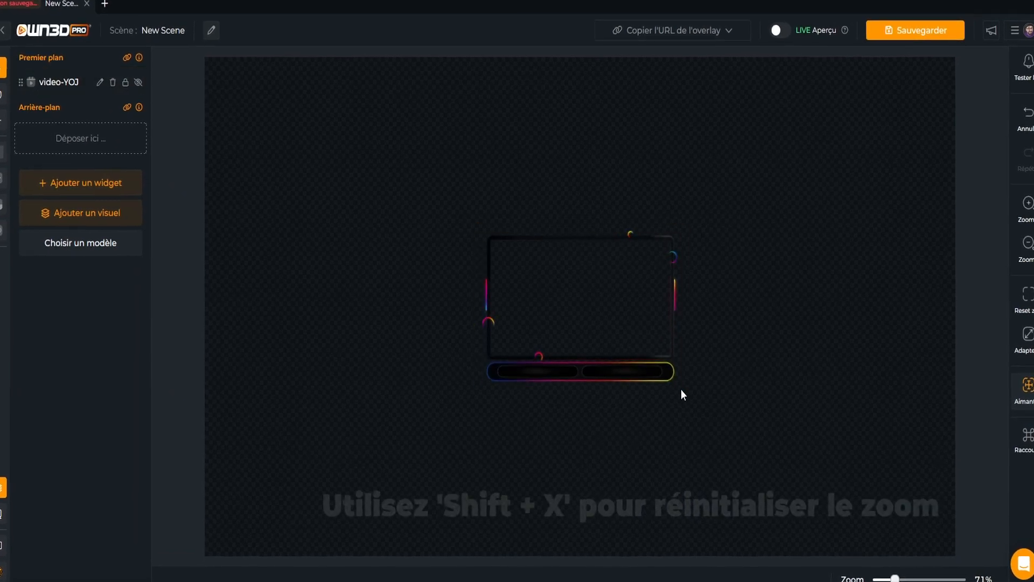
{"action": "left_click", "coordinate": [681, 387]}
{"action": "left_click_drag", "start_coordinate": [682, 388], "coordinate": [758, 445]}
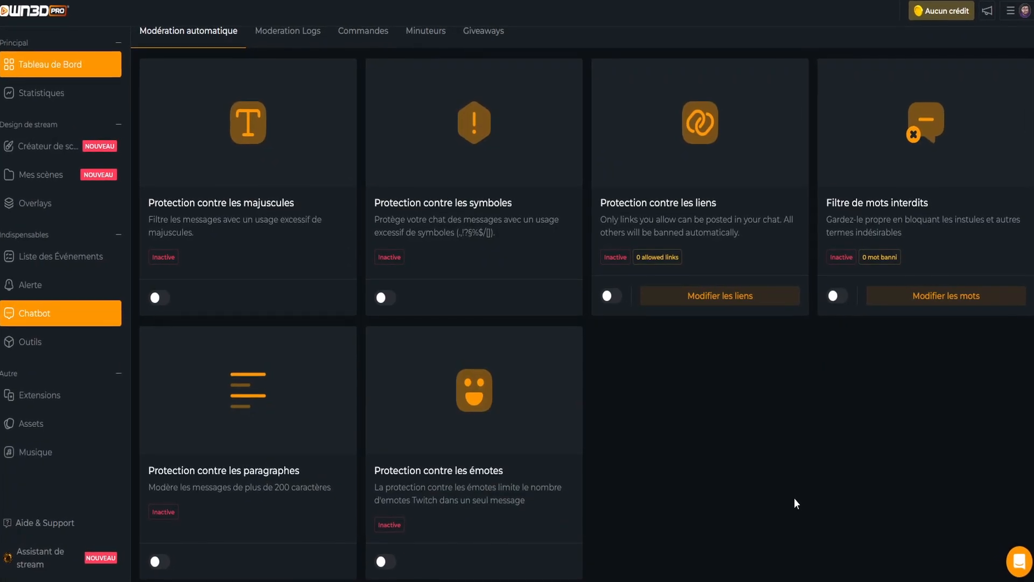
{"action": "scroll", "coordinate": [794, 501], "scroll_direction": "up", "scroll_amount": 3}
{"action": "left_click", "coordinate": [367, 189]}
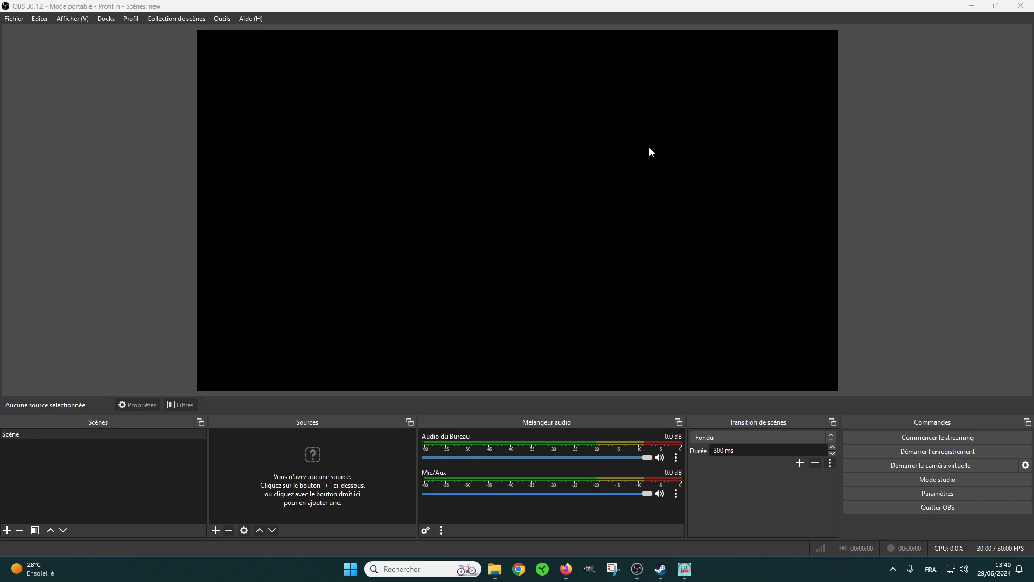
Add a "Capture d'écran" source with its default name and settings, and hide it in the scene.
{"action": "left_click", "coordinate": [216, 530]}
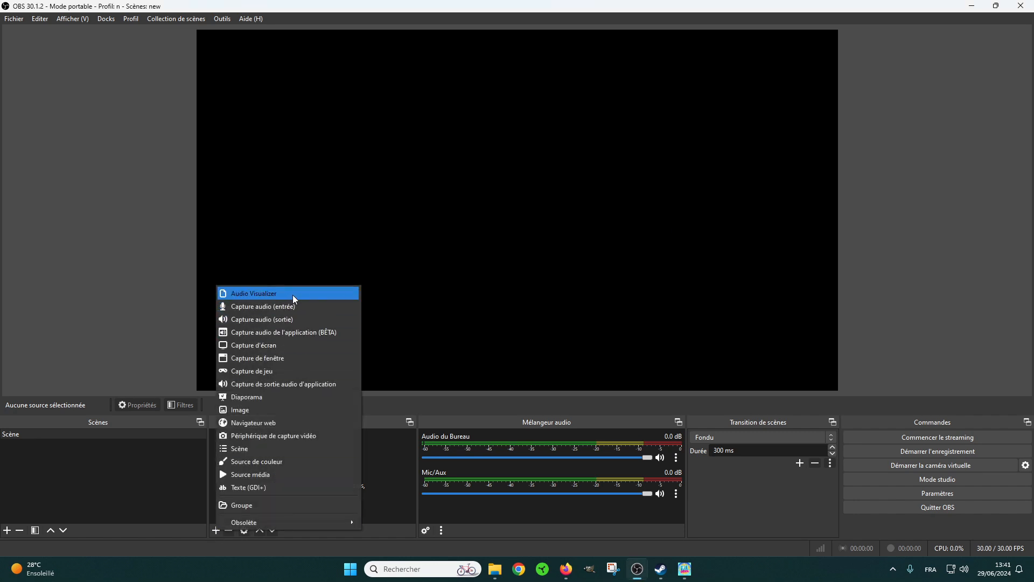
{"action": "left_click", "coordinate": [270, 348]}
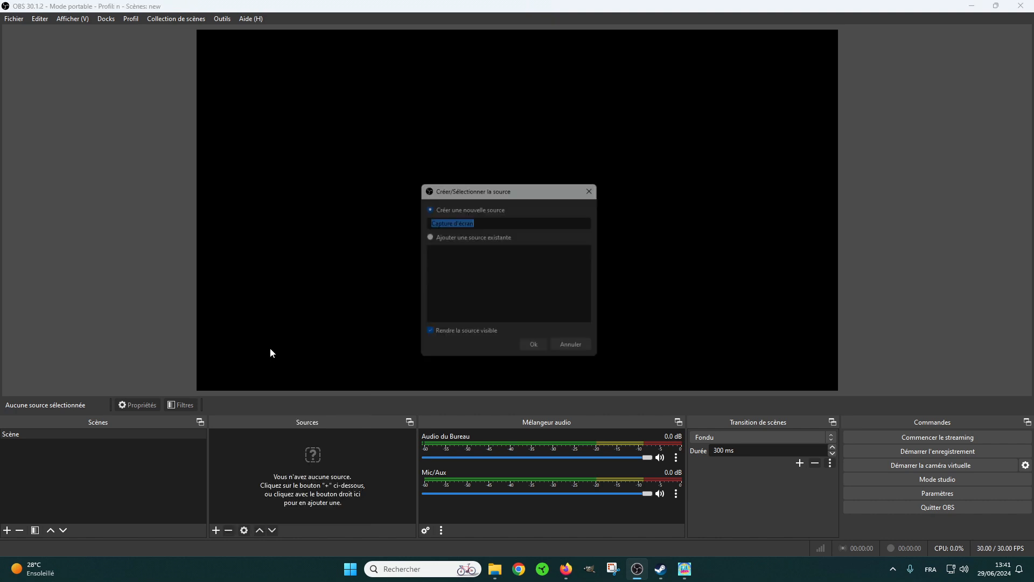
{"action": "left_click", "coordinate": [545, 350]}
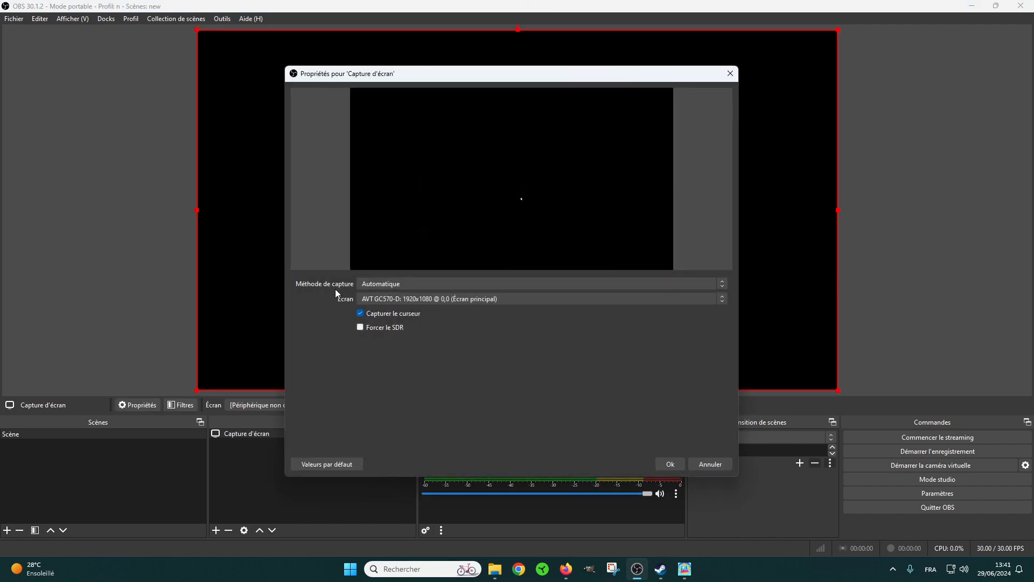
{"action": "left_click", "coordinate": [668, 464]}
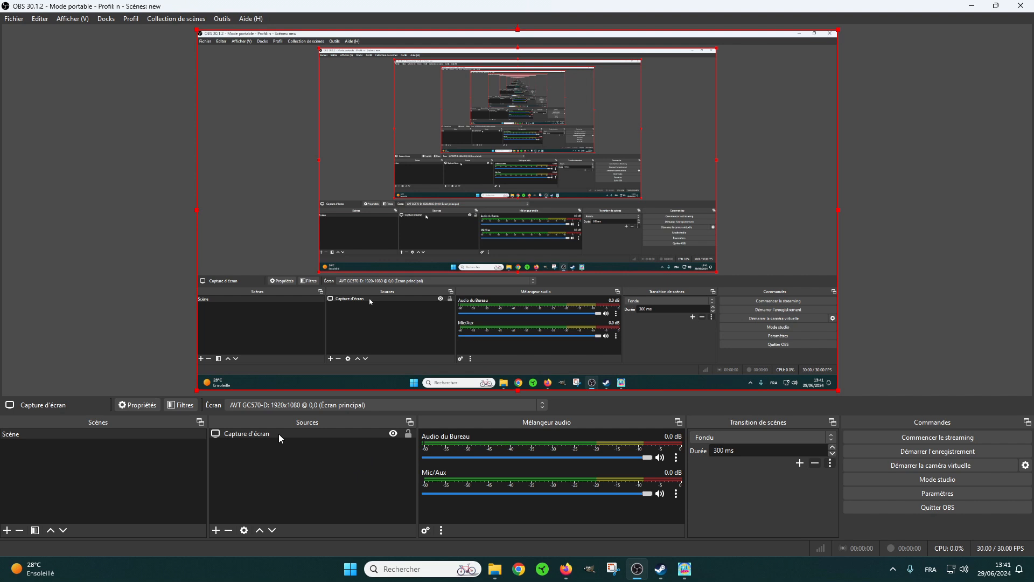
{"action": "left_click", "coordinate": [394, 434]}
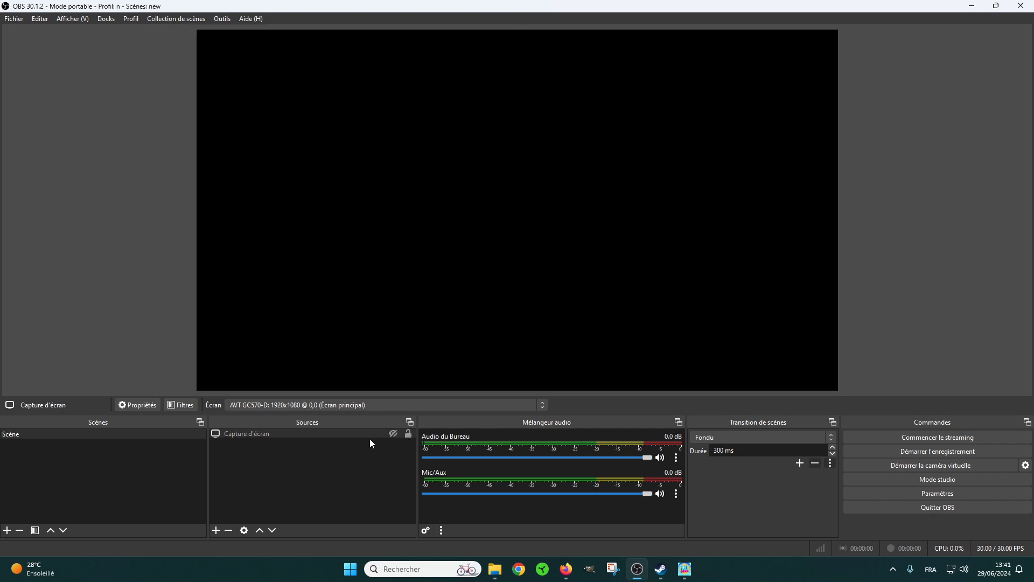
Create a new "Capture de jeu" source with its default name.
{"action": "left_click", "coordinate": [216, 531]}
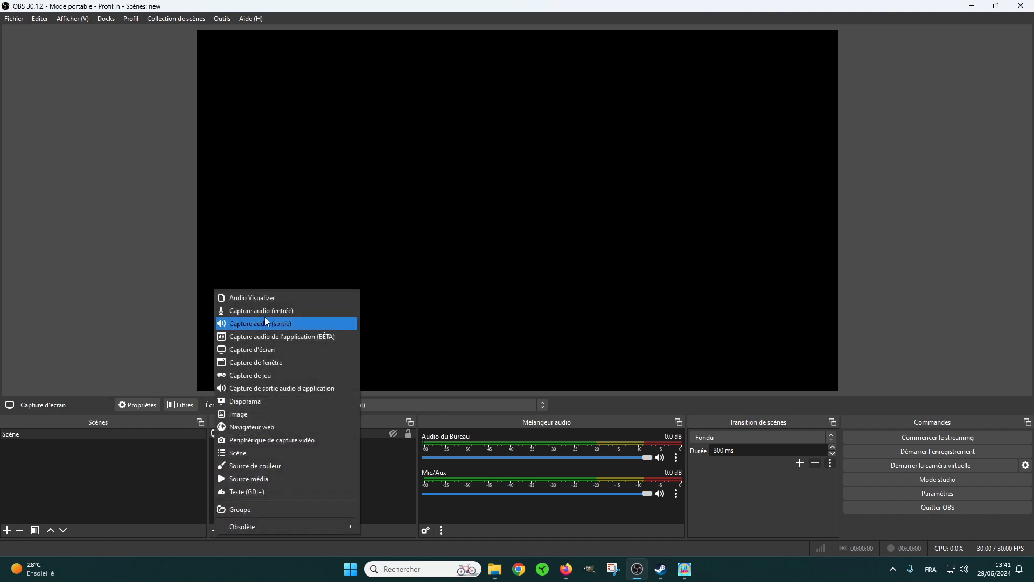
{"action": "left_click", "coordinate": [261, 376]}
{"action": "left_click", "coordinate": [548, 347]}
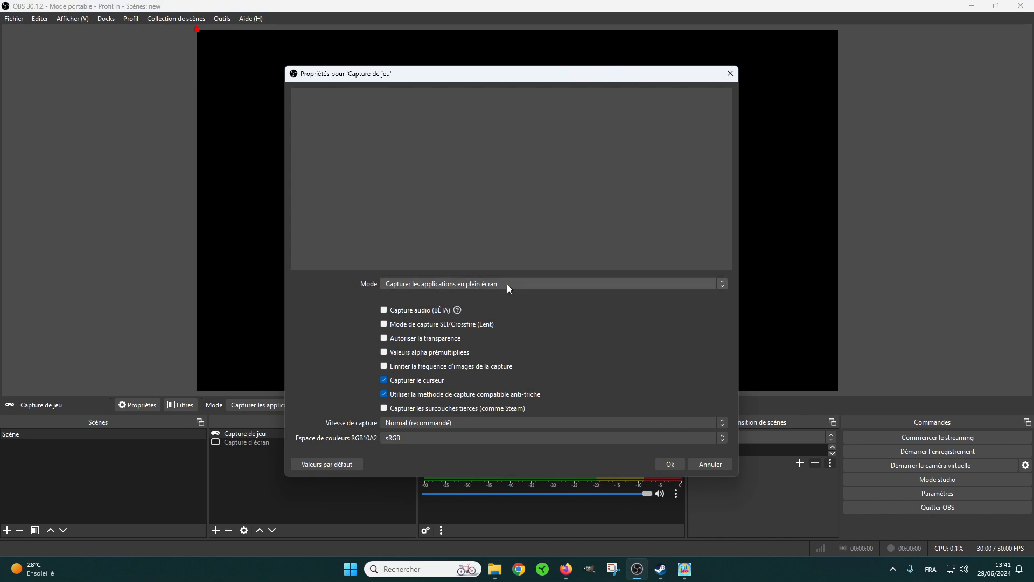
Set the game capture to the specific window "[FallGuys_client_game.exe]: FallGuys_client" and lock the source.
{"action": "left_click", "coordinate": [581, 283]}
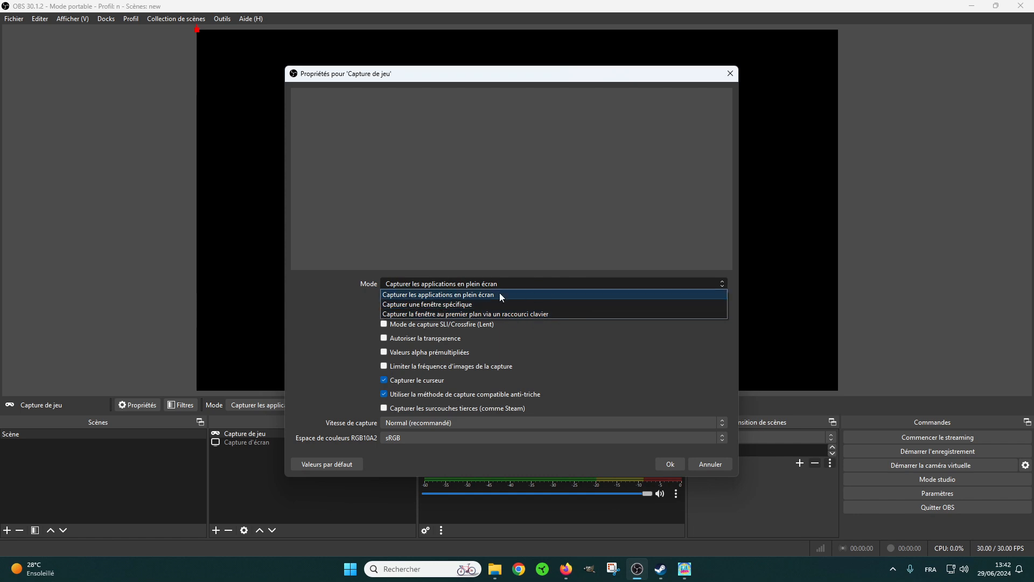
{"action": "left_click", "coordinate": [466, 304]}
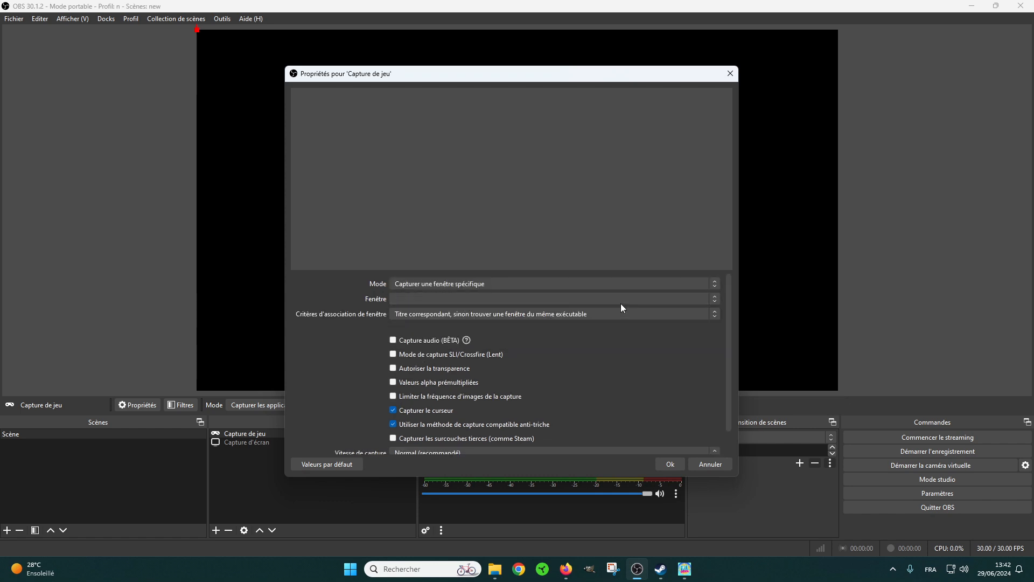
{"action": "left_click", "coordinate": [695, 296]}
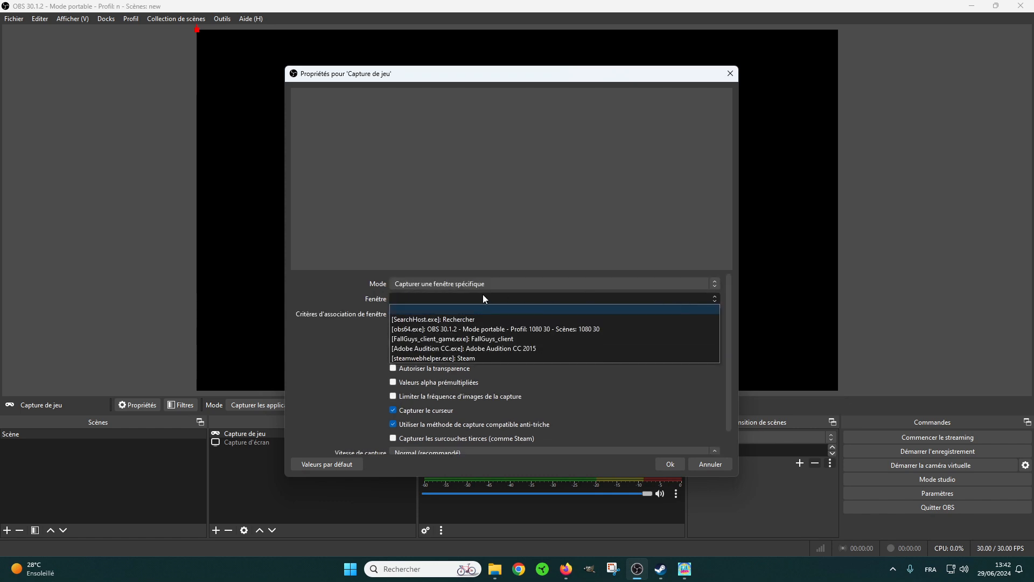
{"action": "left_click", "coordinate": [425, 339]}
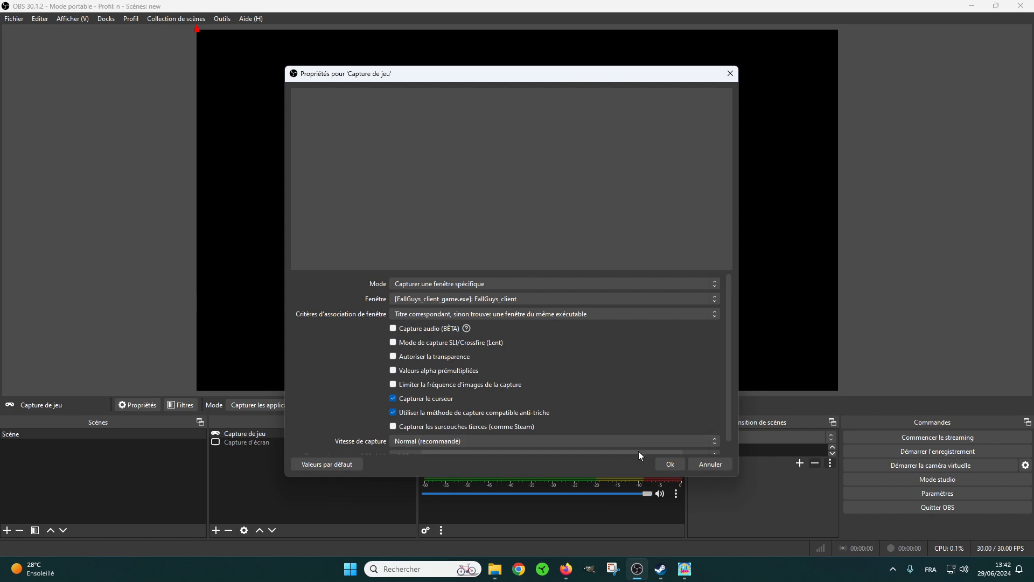
{"action": "left_click", "coordinate": [669, 465]}
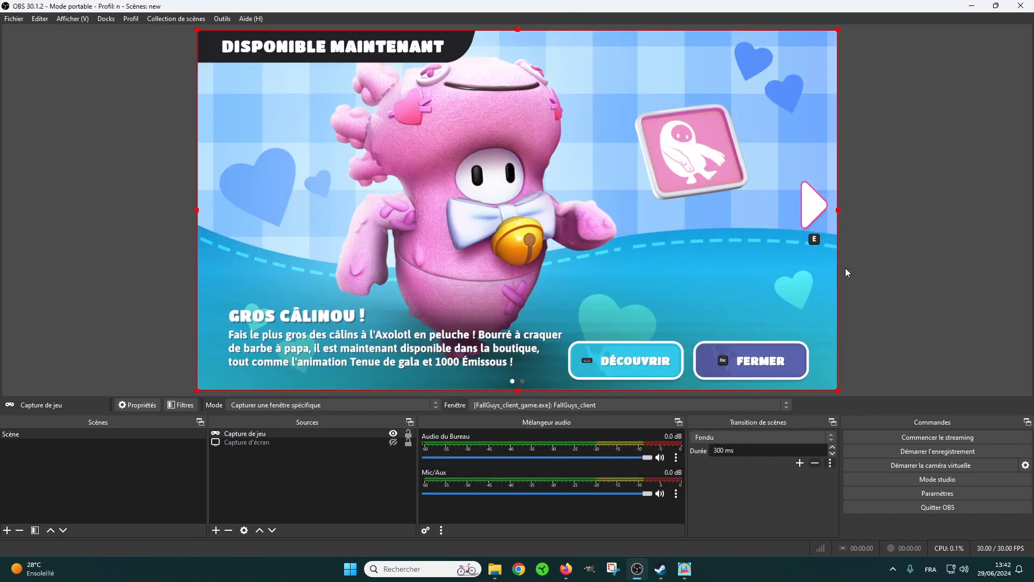
{"action": "left_click", "coordinate": [409, 436]}
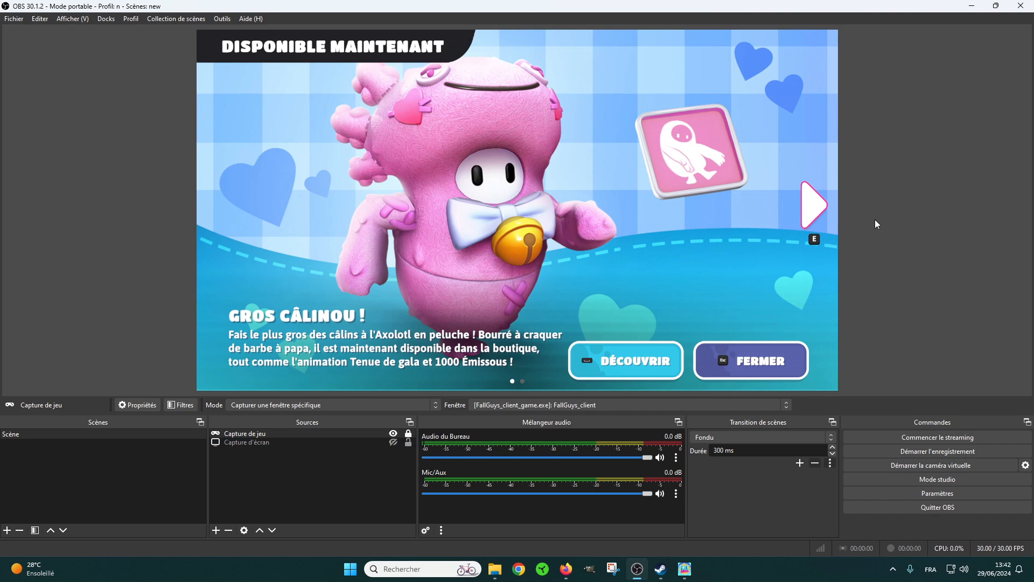
Switch to Firefox and download the StrongLine Facecam from wdflat's free Facecam designs.
{"action": "left_click", "coordinate": [566, 569]}
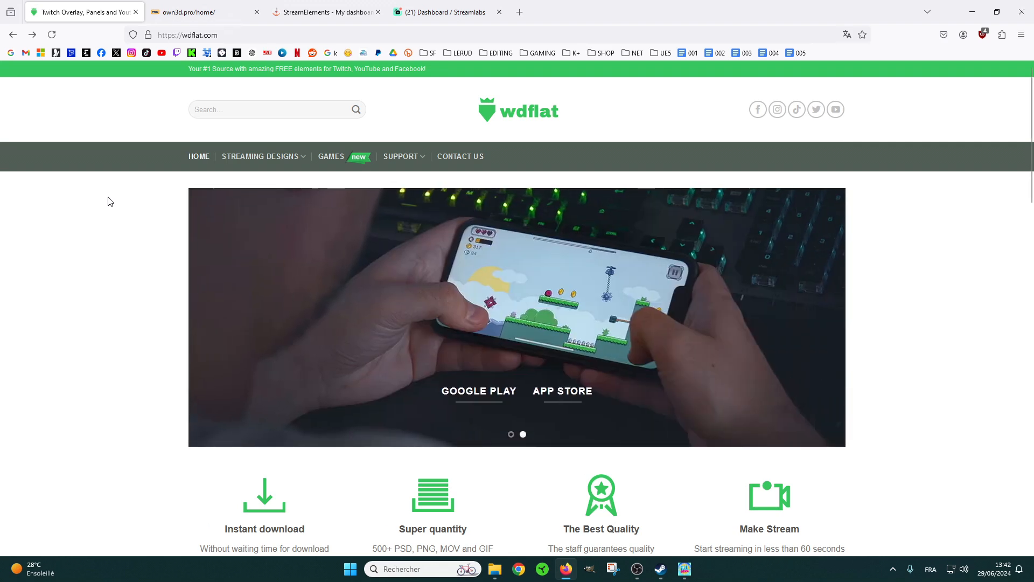
{"action": "mouse_move", "coordinate": [301, 160]}
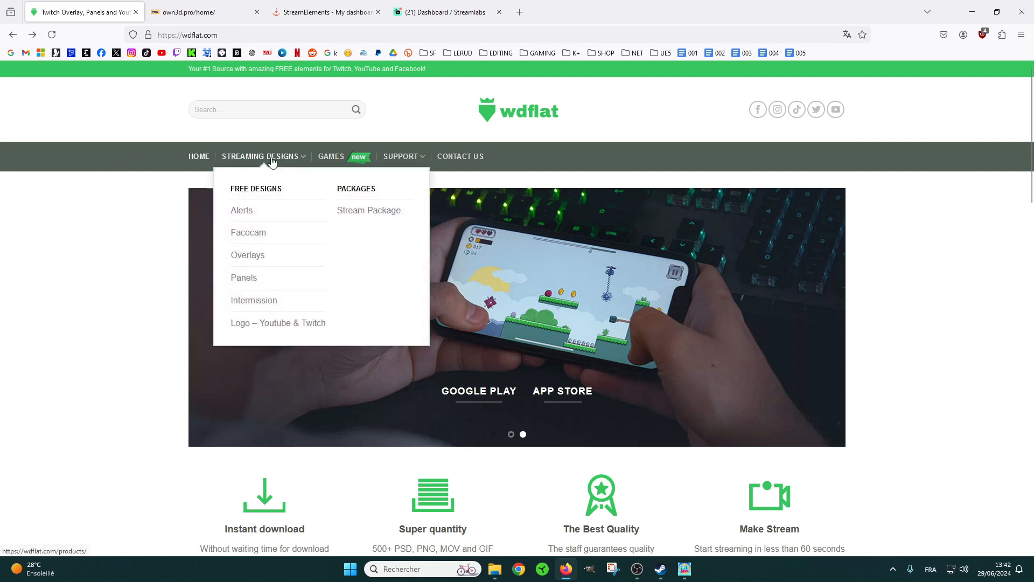
{"action": "left_click", "coordinate": [250, 238]}
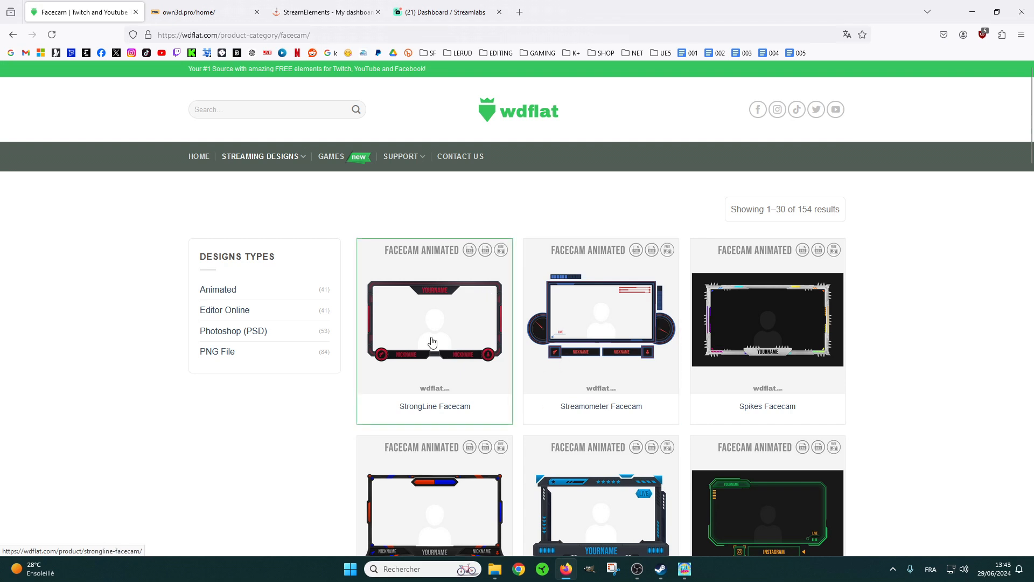
{"action": "left_click", "coordinate": [440, 292]}
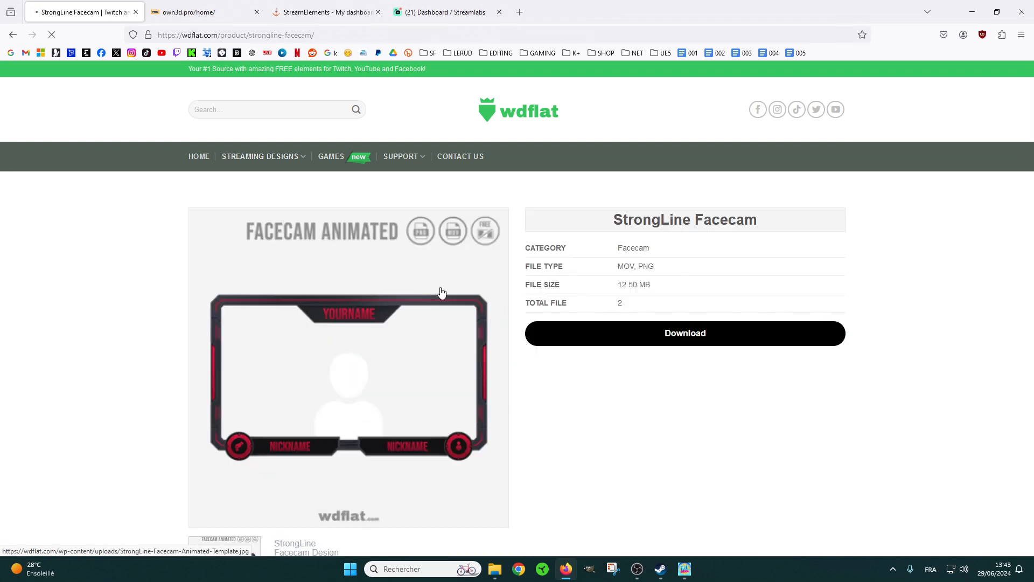
{"action": "left_click", "coordinate": [697, 334]}
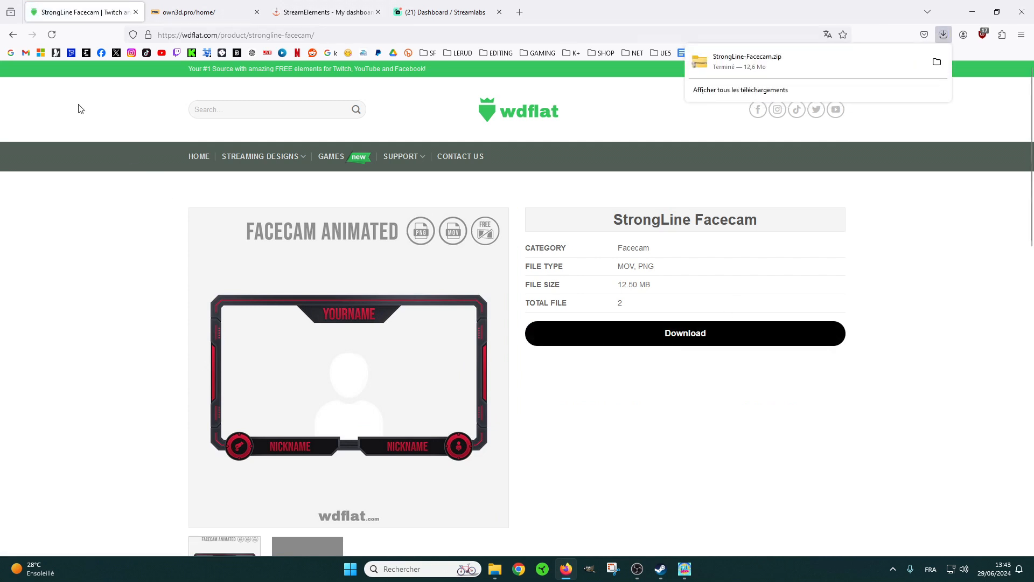
Browse the remaining facecam designs on the first and second pages of wdflat's Facecam category.
{"action": "left_click", "coordinate": [13, 35]}
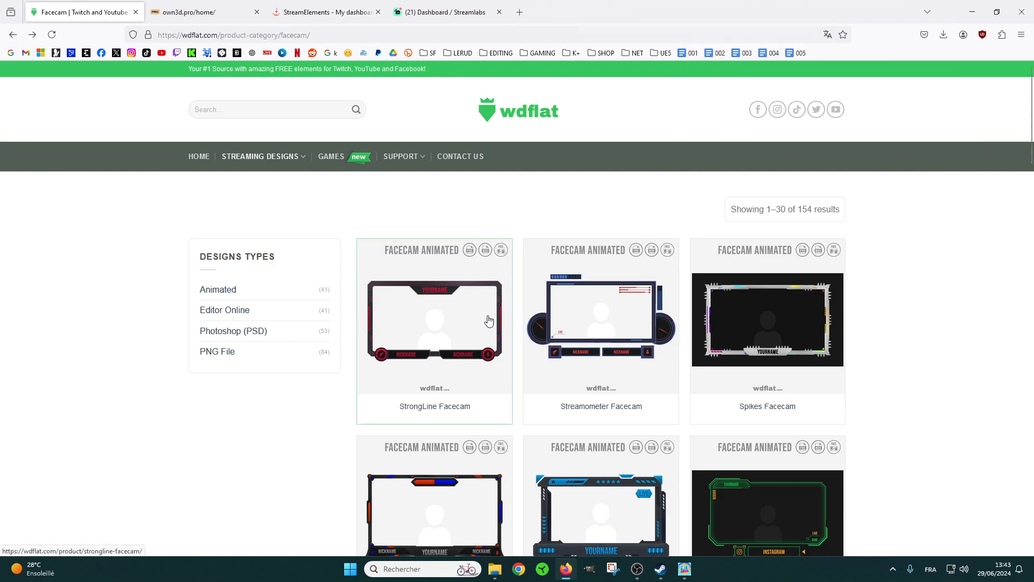
{"action": "scroll", "coordinate": [838, 300], "scroll_direction": "down", "scroll_amount": 6}
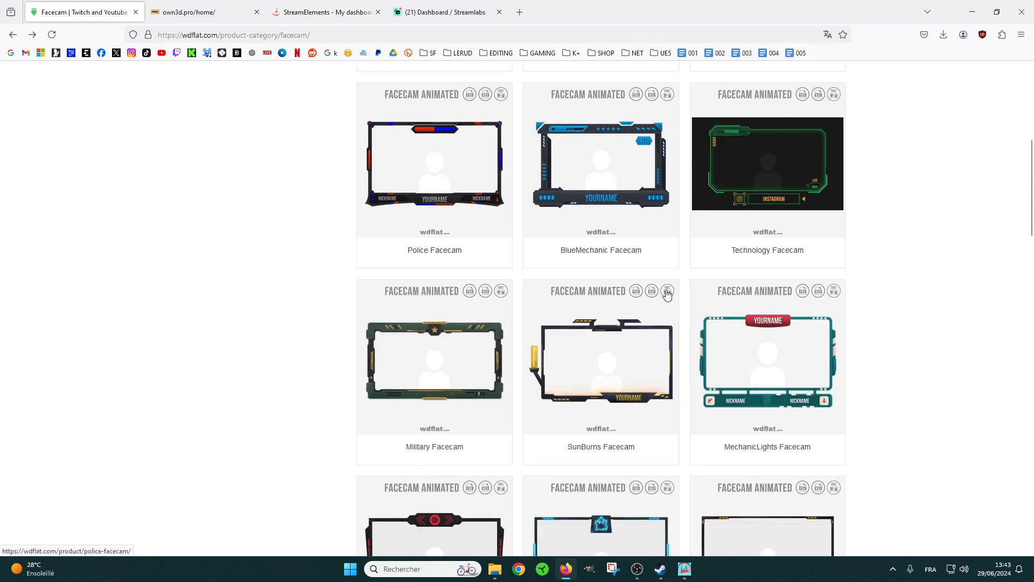
{"action": "scroll", "coordinate": [867, 259], "scroll_direction": "down", "scroll_amount": 6}
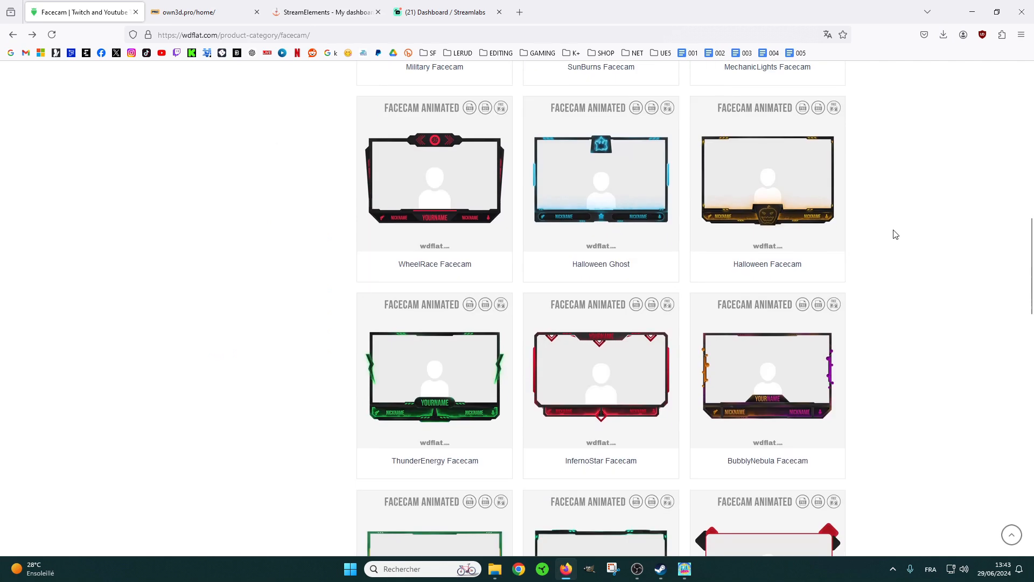
{"action": "scroll", "coordinate": [894, 234], "scroll_direction": "down", "scroll_amount": 3}
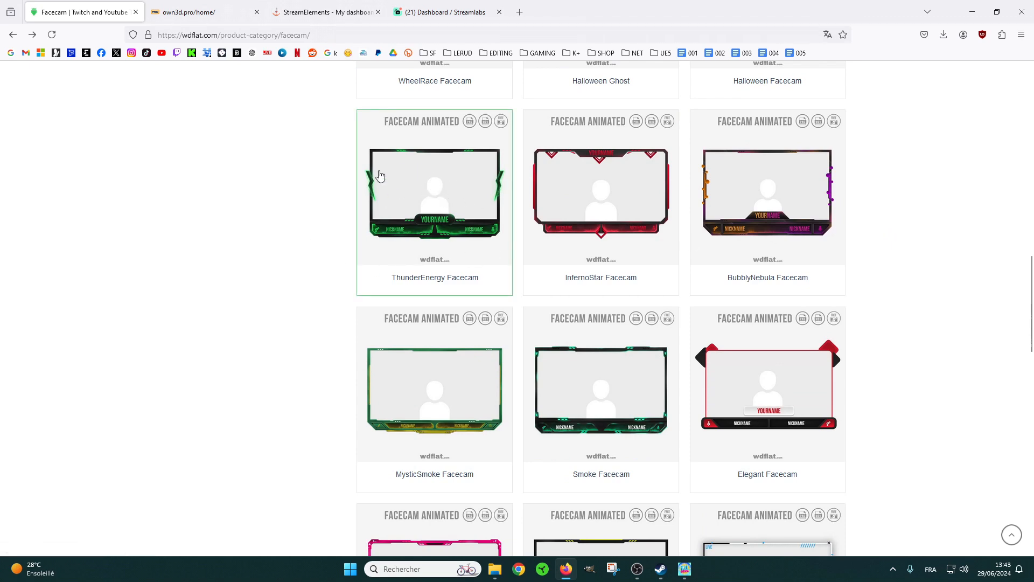
{"action": "scroll", "coordinate": [356, 236], "scroll_direction": "down", "scroll_amount": 1}
{"action": "scroll", "coordinate": [360, 236], "scroll_direction": "down", "scroll_amount": 10}
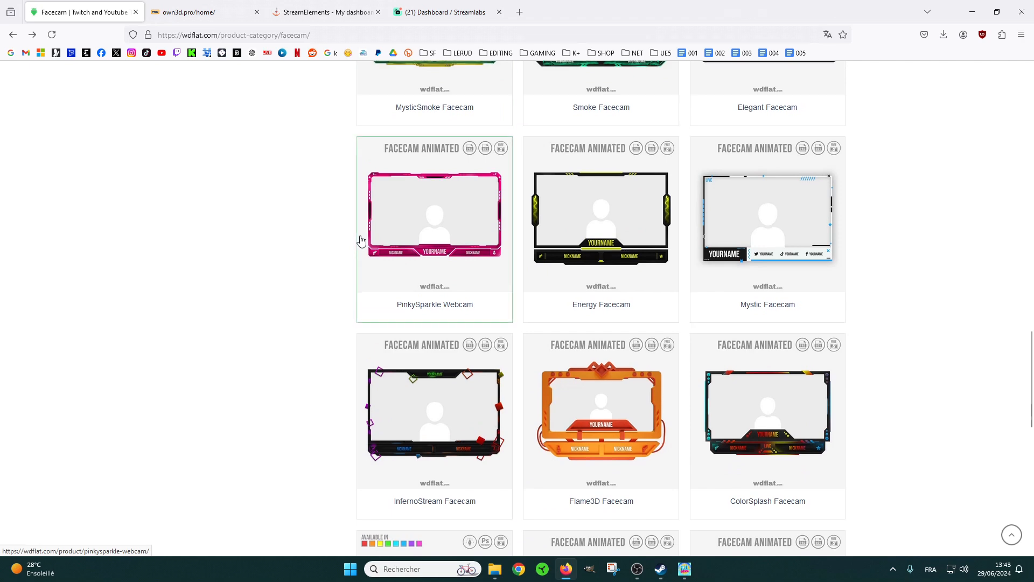
{"action": "scroll", "coordinate": [360, 241], "scroll_direction": "down", "scroll_amount": 4}
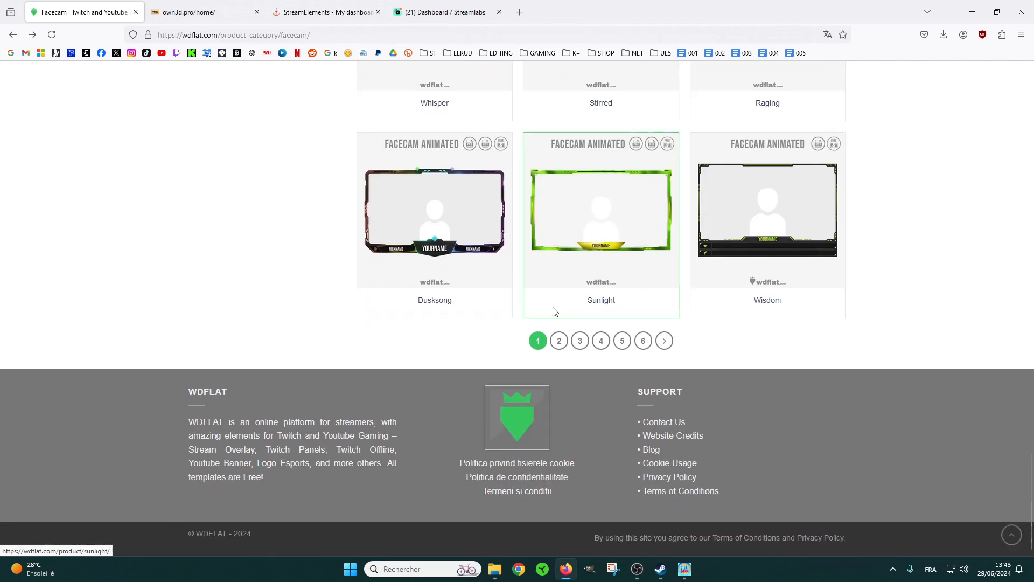
{"action": "left_click", "coordinate": [559, 341]}
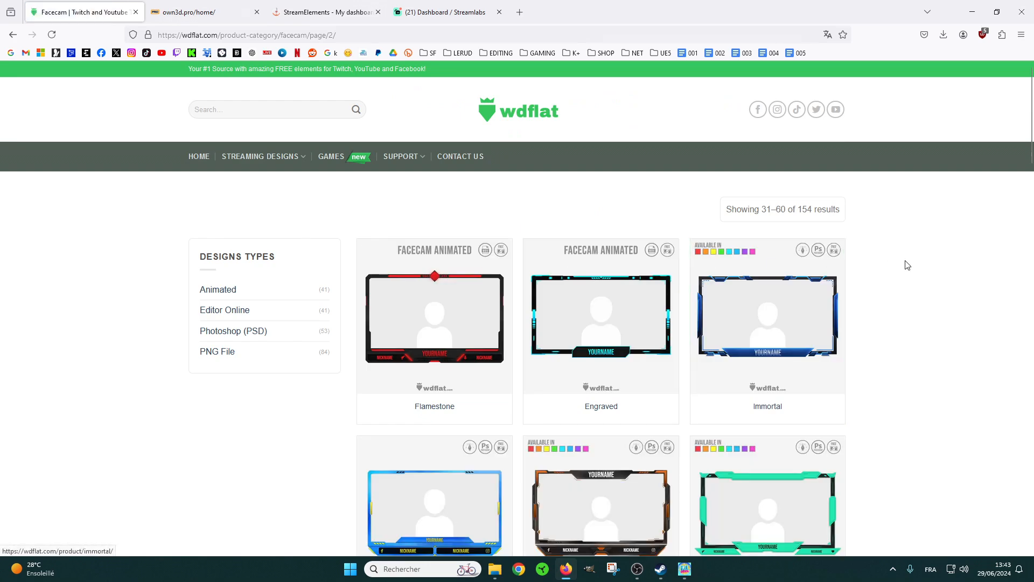
{"action": "scroll", "coordinate": [776, 301], "scroll_direction": "down", "scroll_amount": 3}
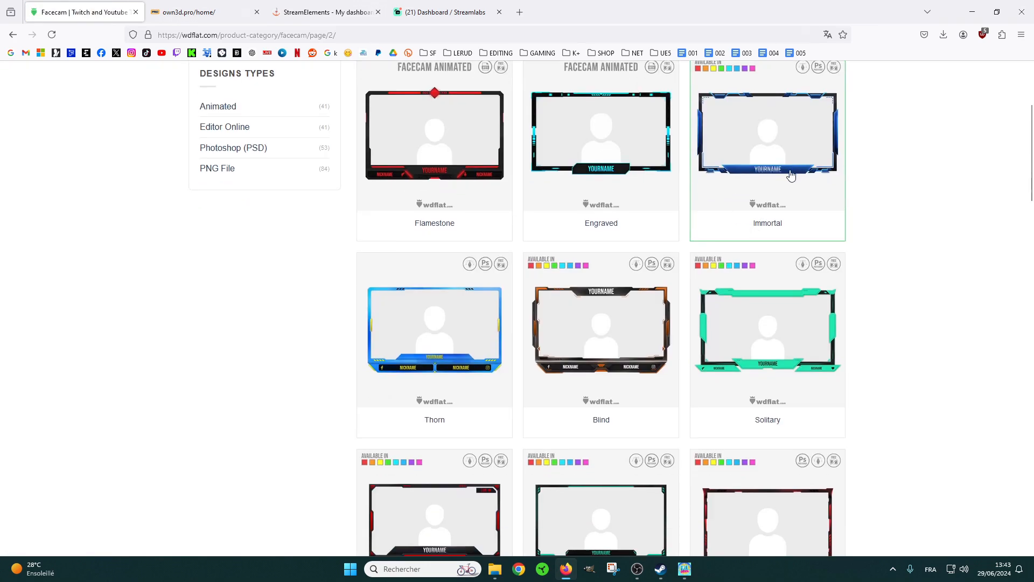
{"action": "scroll", "coordinate": [448, 226], "scroll_direction": "down", "scroll_amount": 3}
{"action": "scroll", "coordinate": [654, 278], "scroll_direction": "up", "scroll_amount": 3}
{"action": "scroll", "coordinate": [757, 270], "scroll_direction": "up", "scroll_amount": 3}
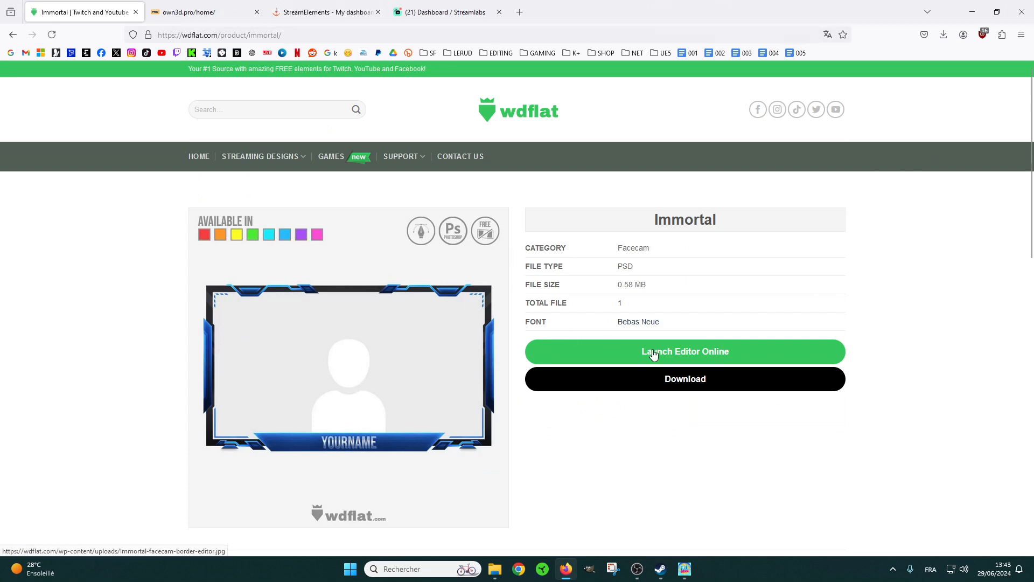
Open the Immortal facecam in the online editor and set its facecam color to Yellow.
{"action": "left_click", "coordinate": [693, 356]}
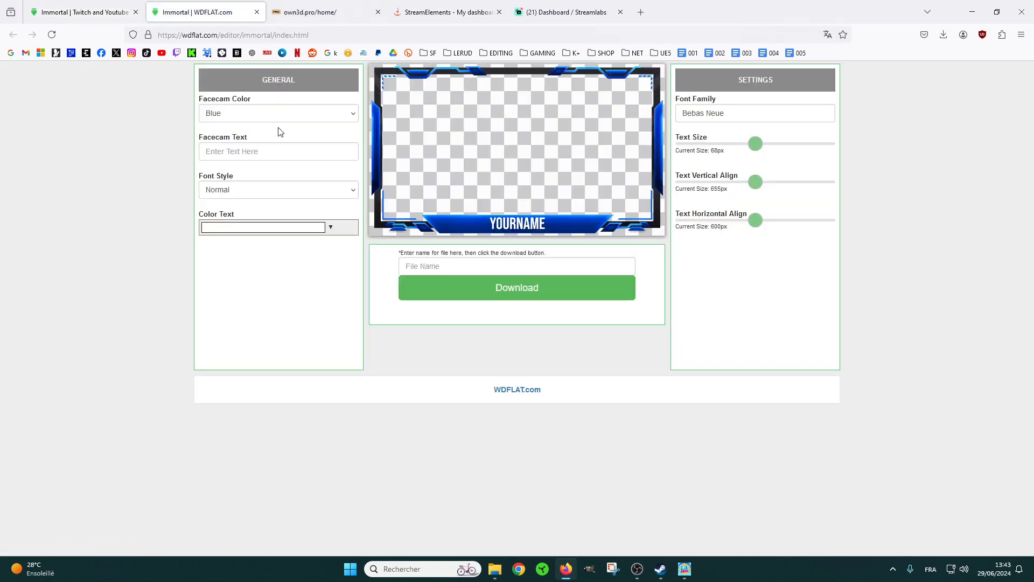
{"action": "left_click", "coordinate": [351, 119]}
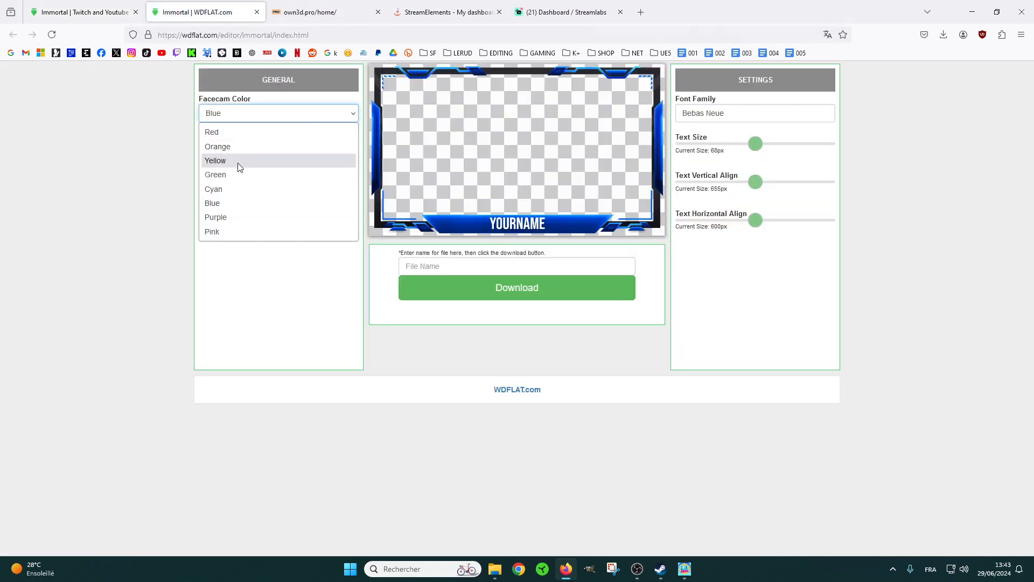
{"action": "left_click", "coordinate": [329, 160]}
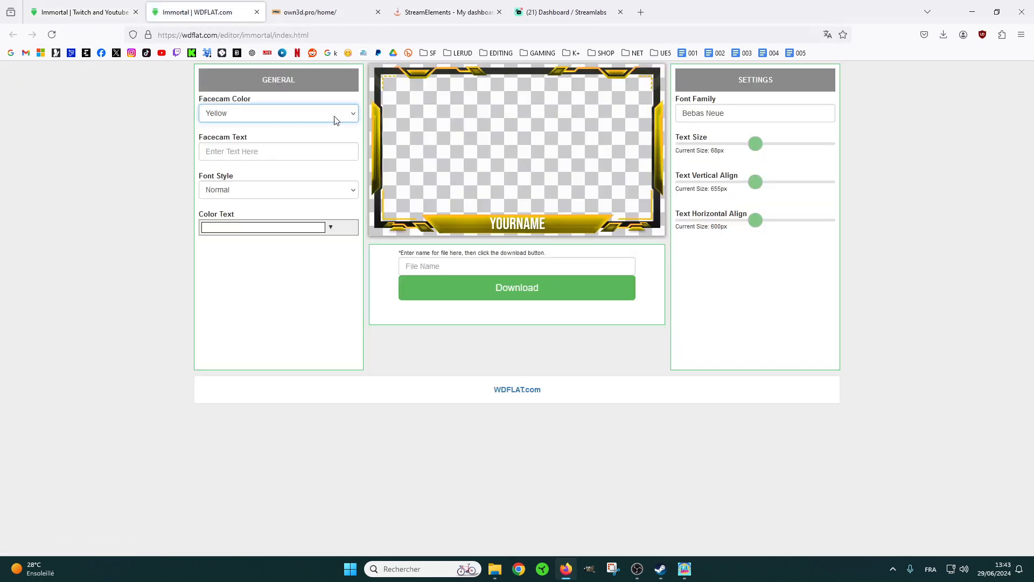
Set the Immortal facecam's text to "LERUD" and keep the Normal font style.
{"action": "left_click", "coordinate": [249, 151]}
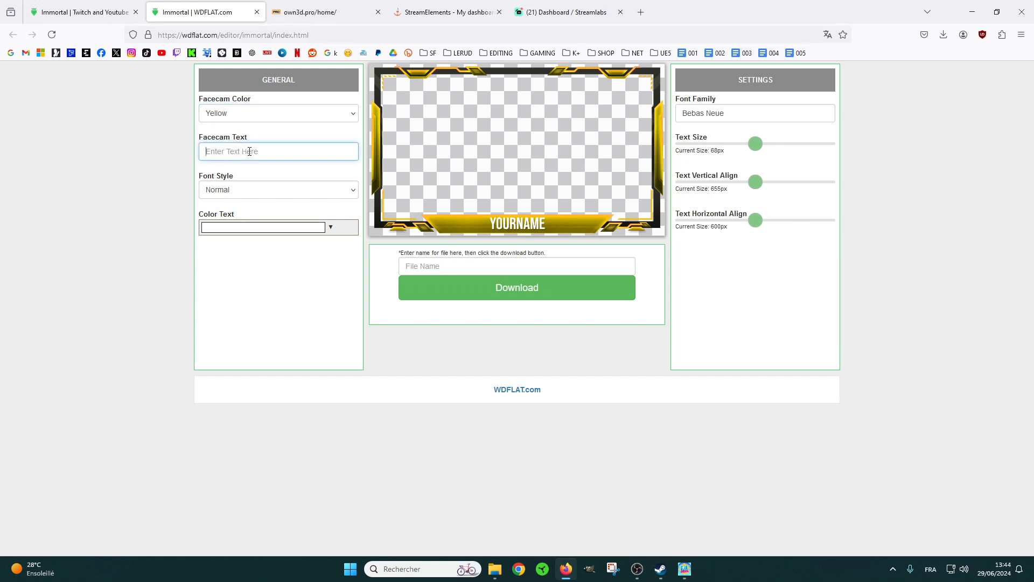
{"action": "type", "text": "LERUD"}
{"action": "left_click", "coordinate": [330, 190]}
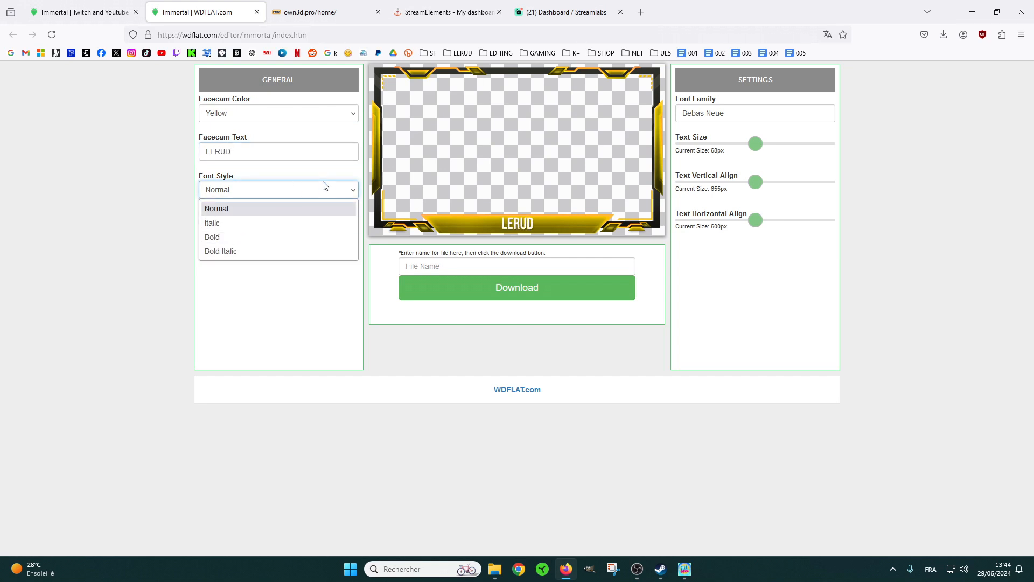
{"action": "left_click", "coordinate": [324, 190]}
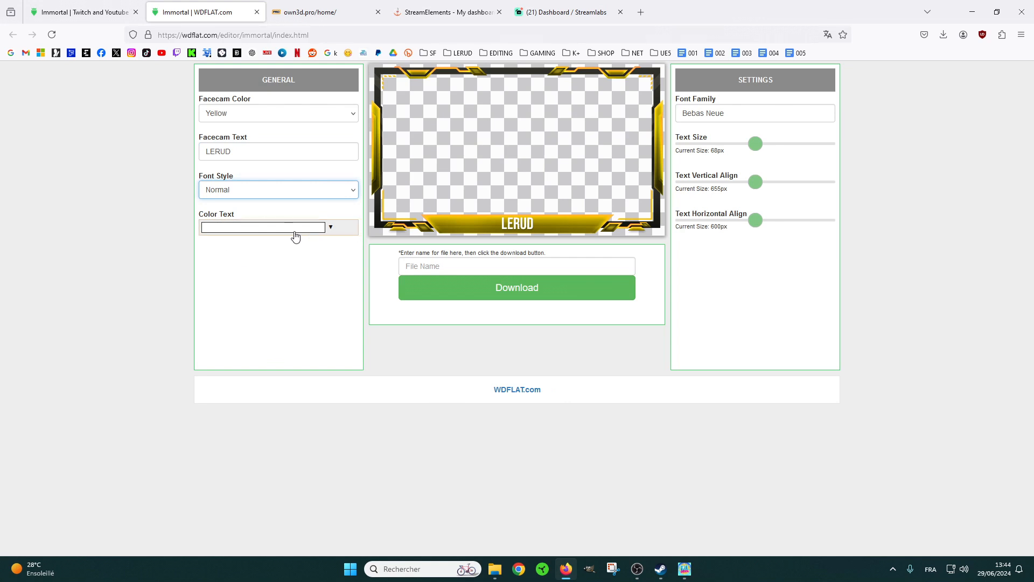
Name the facecam file "lerudcadre" and download it.
{"action": "left_click", "coordinate": [739, 109]}
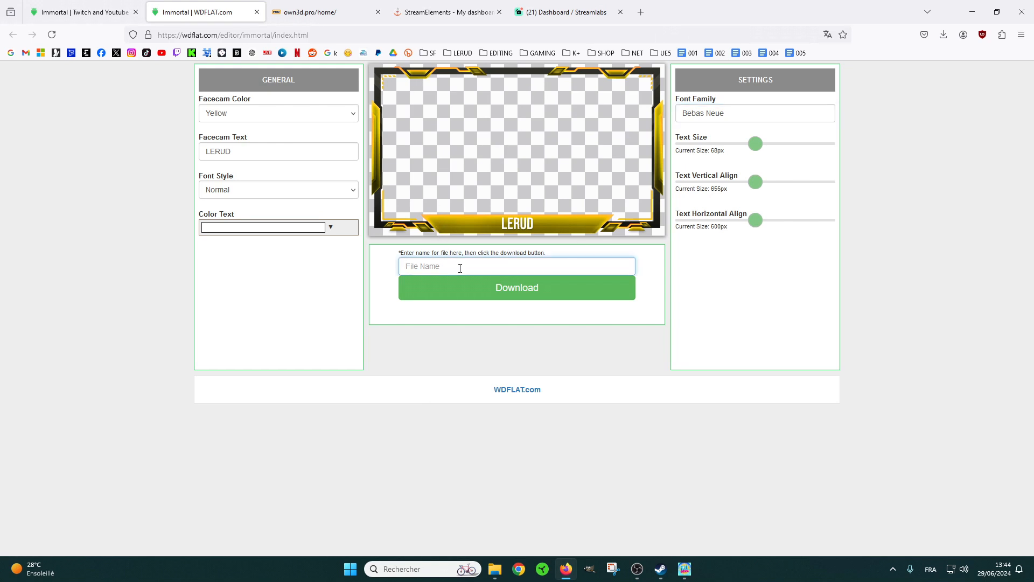
{"action": "type", "text": "I"}
{"action": "left_click", "coordinate": [538, 288]}
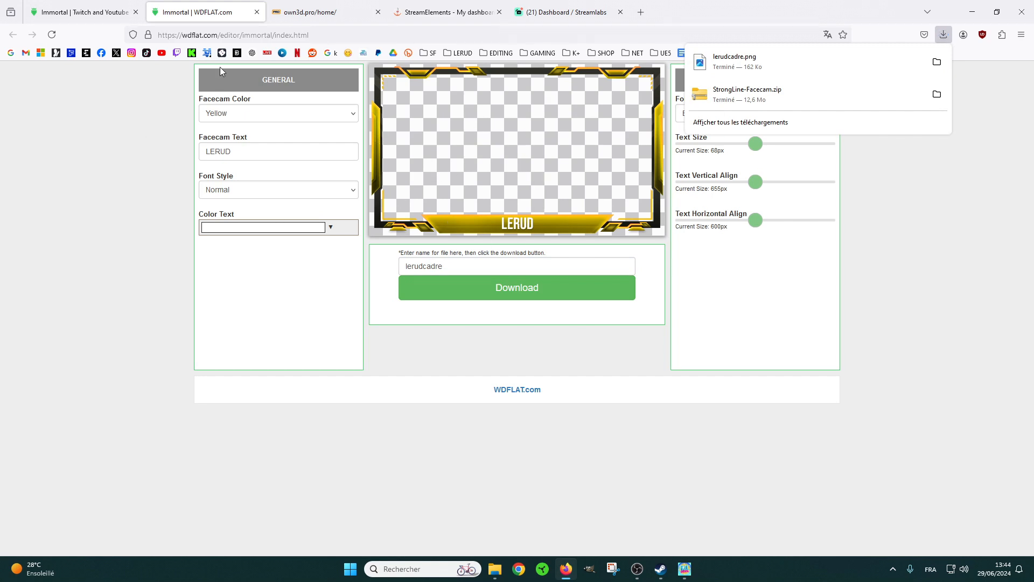
{"action": "left_click", "coordinate": [112, 176]}
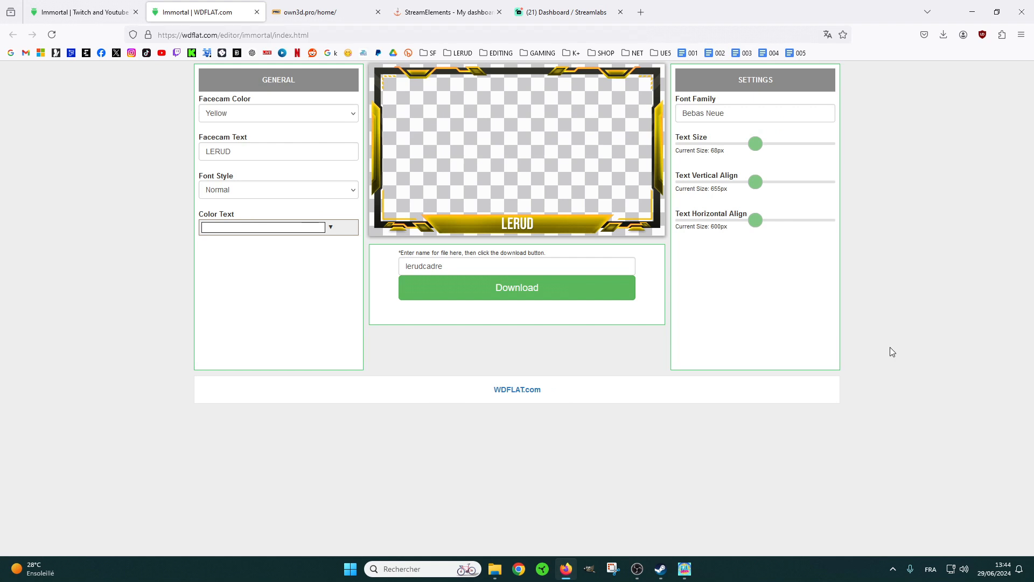
Switch to File Explorer and view the lerudcadre image from the Downloads folder.
{"action": "left_click", "coordinate": [495, 569]}
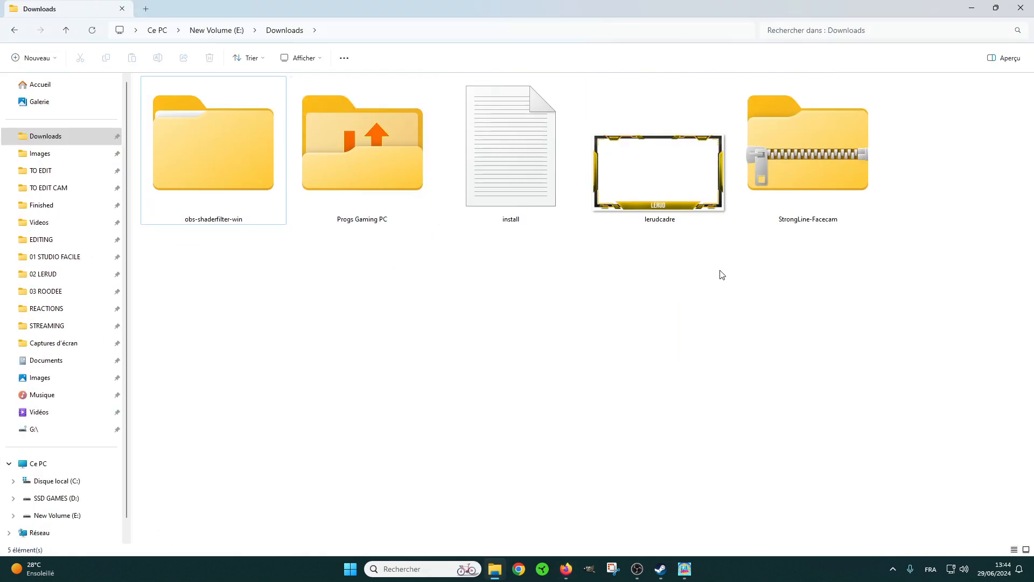
{"action": "left_click", "coordinate": [640, 181]}
{"action": "double_click", "coordinate": [638, 177]}
{"action": "left_click", "coordinate": [749, 107]}
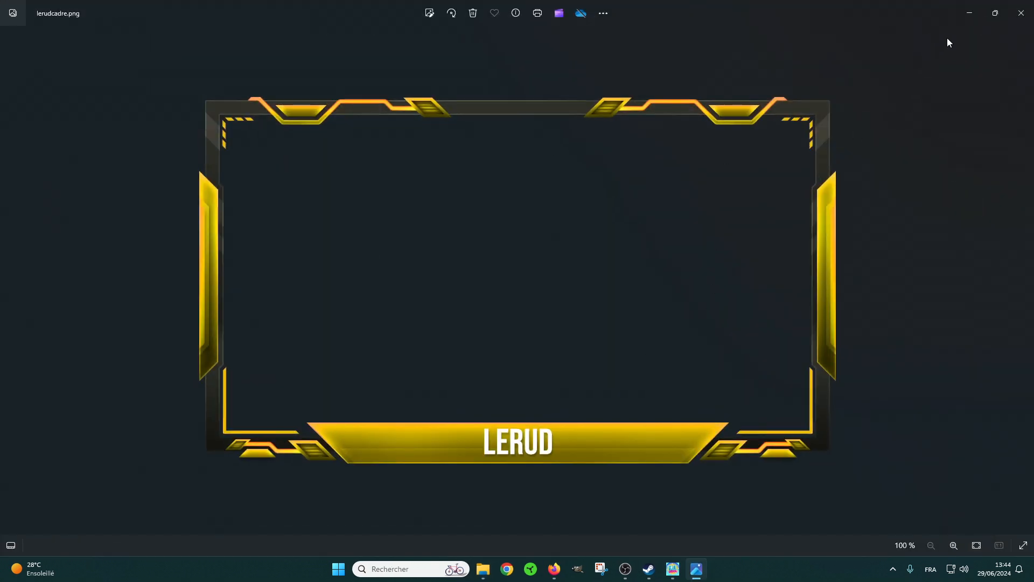
{"action": "left_click", "coordinate": [1021, 12]}
Extract the StrongLine-Facecam archive into its own folder and open the Facecam subfolder inside it.
{"action": "left_click", "coordinate": [811, 158]}
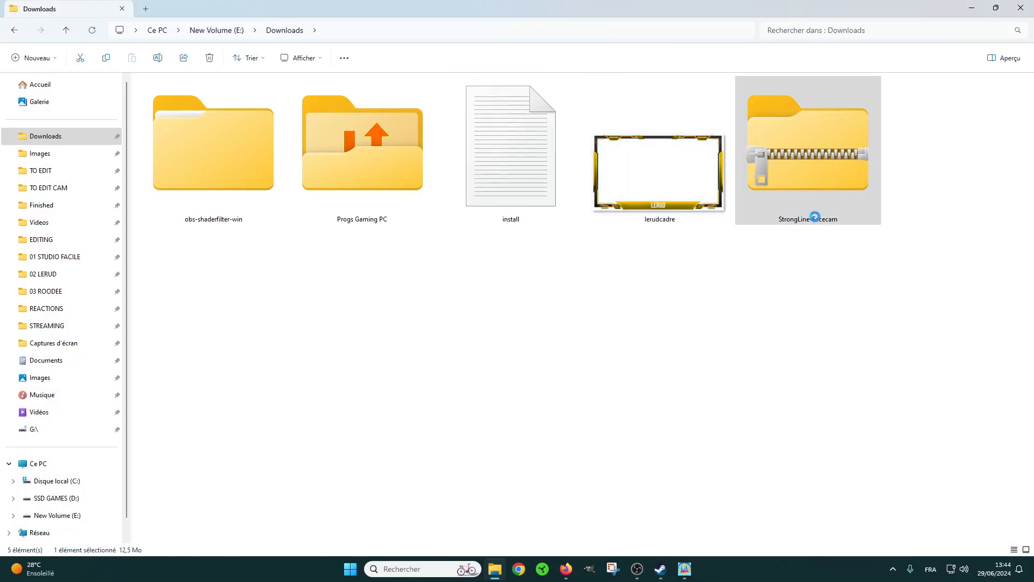
{"action": "right_click", "coordinate": [812, 210]}
{"action": "left_click", "coordinate": [868, 400]}
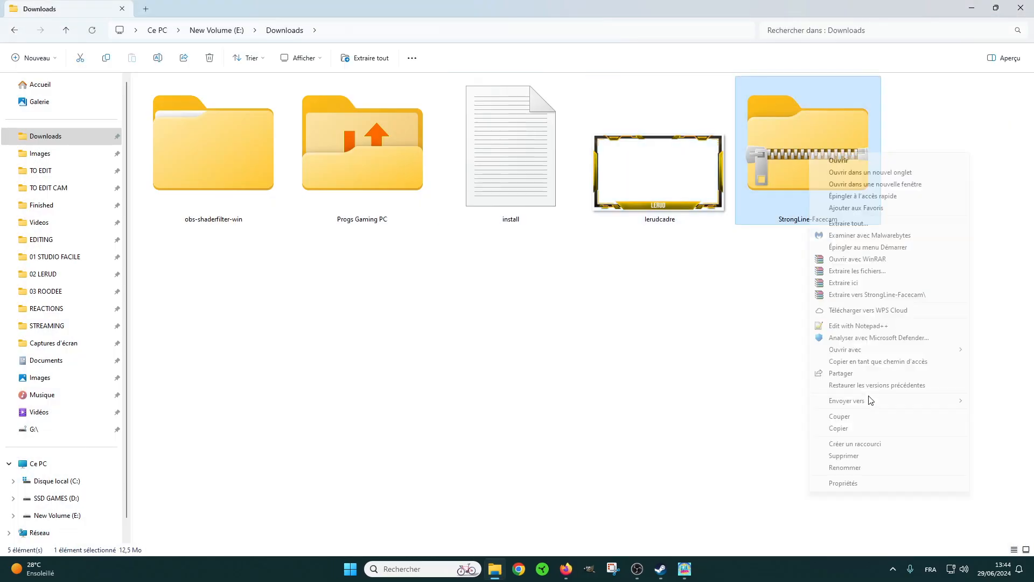
{"action": "left_click", "coordinate": [866, 296]}
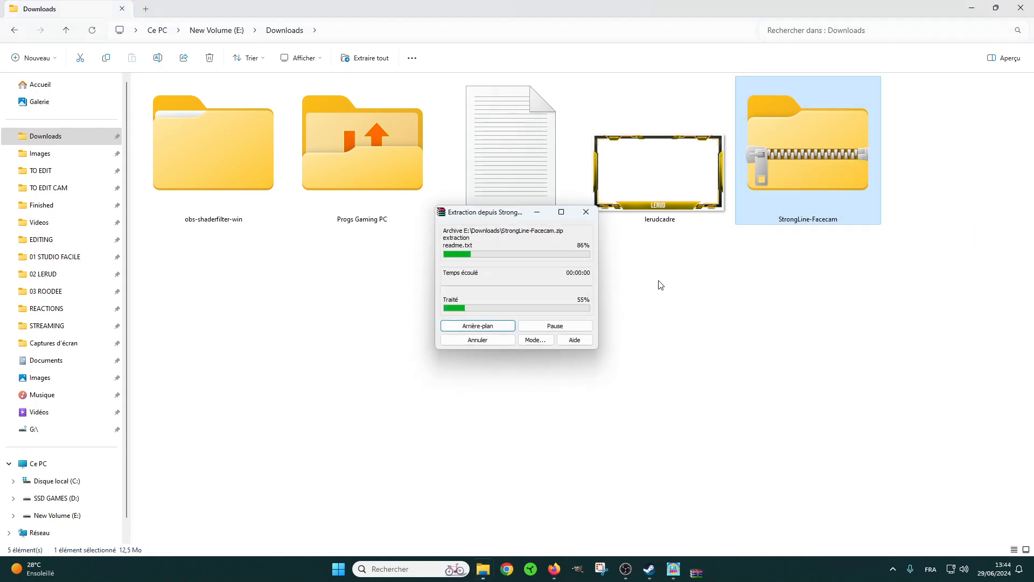
{"action": "left_click", "coordinate": [540, 189]}
{"action": "double_click", "coordinate": [540, 188]}
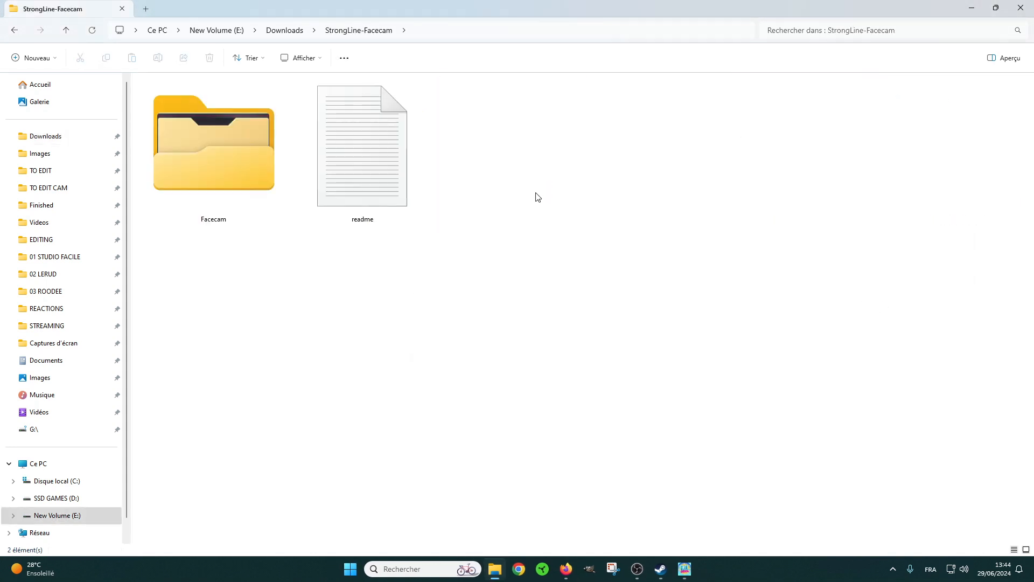
{"action": "double_click", "coordinate": [211, 176]}
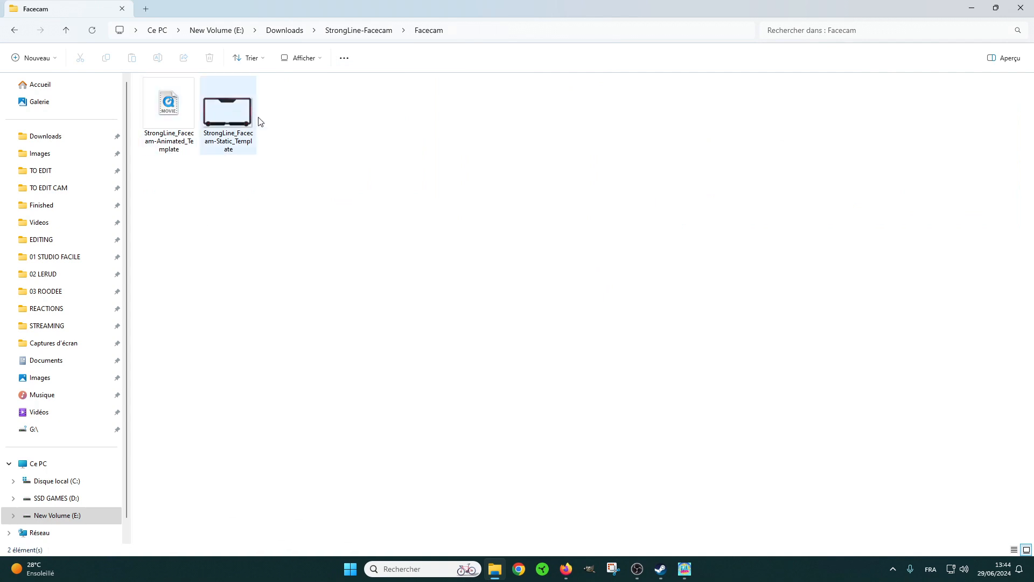
View the StrongLine_Facecam-Static_Template image at full window size.
{"action": "left_click", "coordinate": [230, 135]}
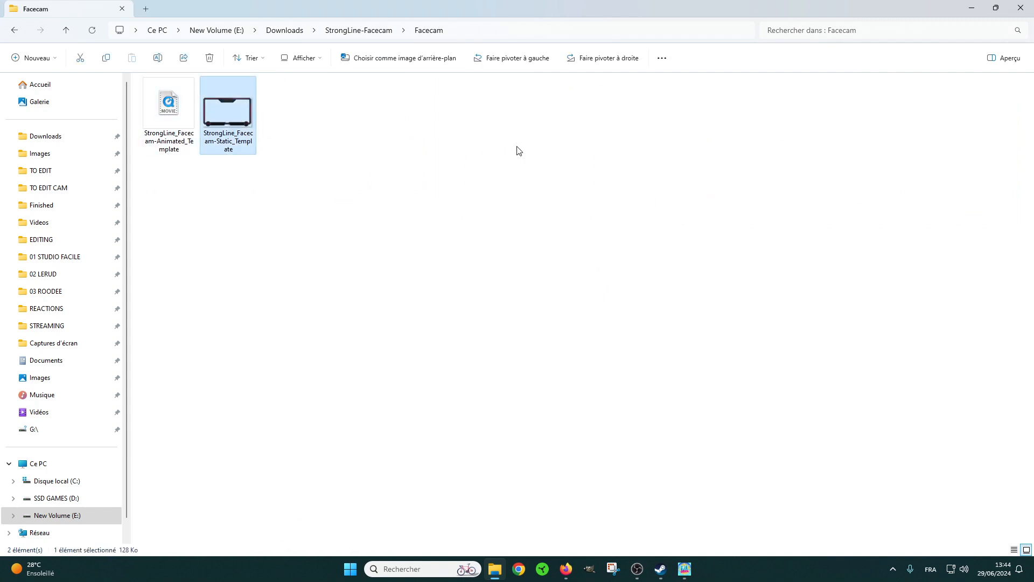
{"action": "key", "text": "Return"}
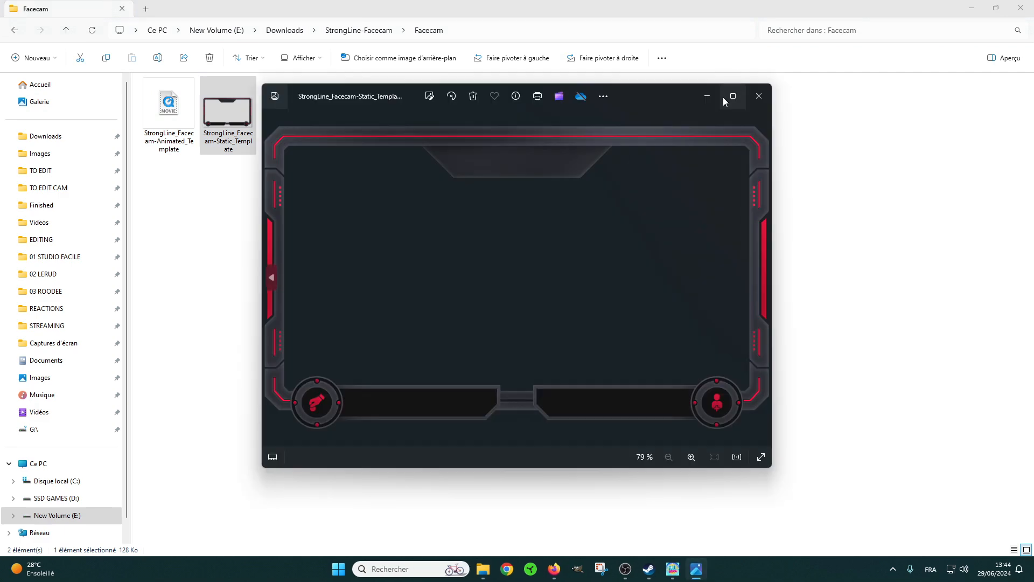
{"action": "left_click", "coordinate": [725, 96]}
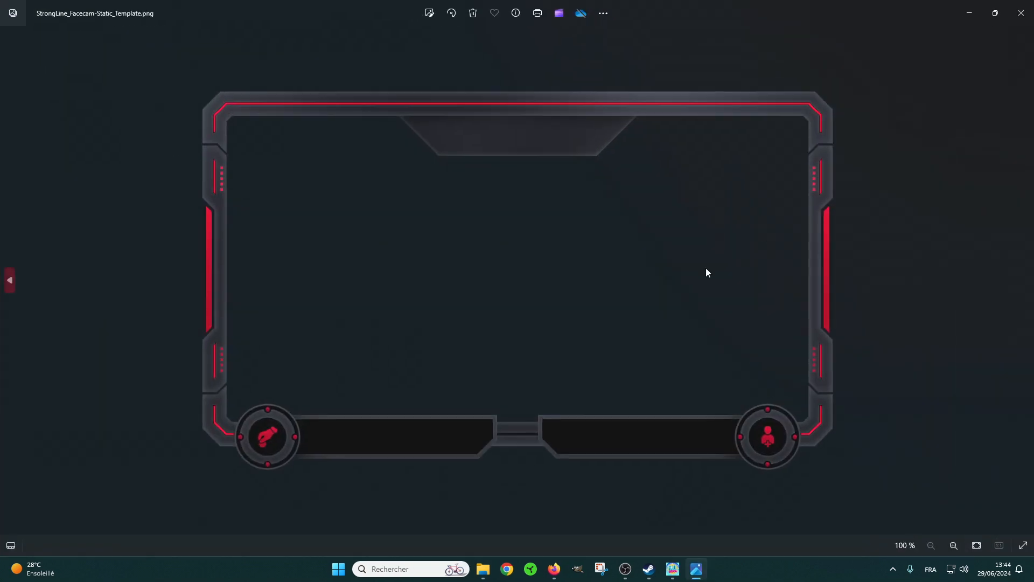
{"action": "left_click", "coordinate": [1021, 13]}
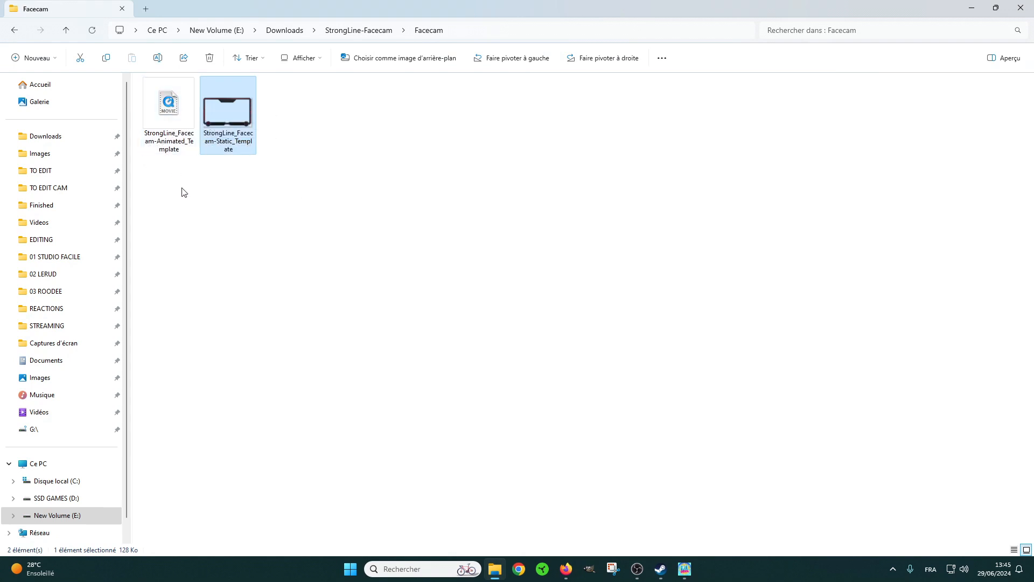
Preview the StrongLine_Facecam-Animated_Template video.
{"action": "left_click", "coordinate": [168, 108]}
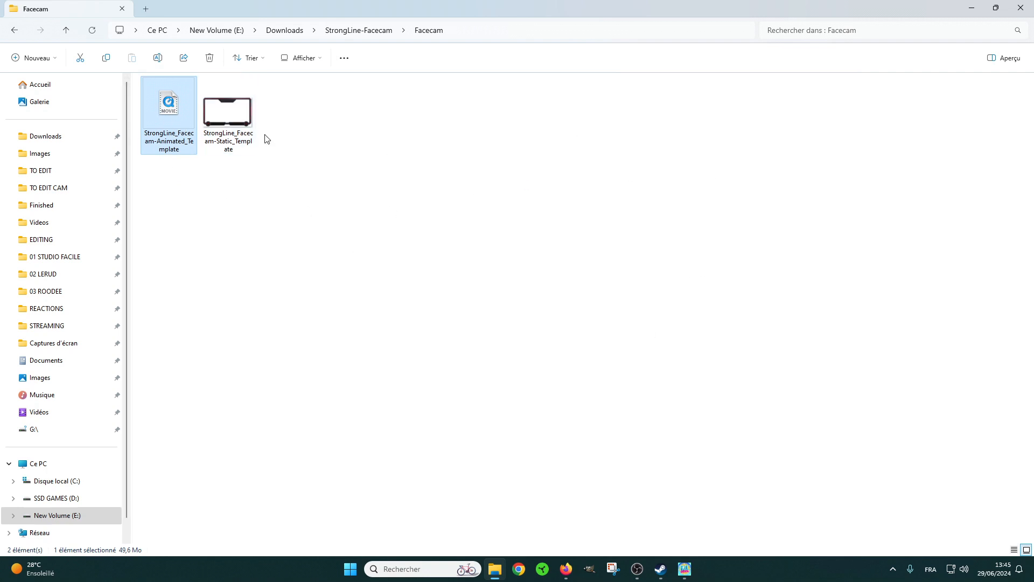
{"action": "key", "text": "Return"}
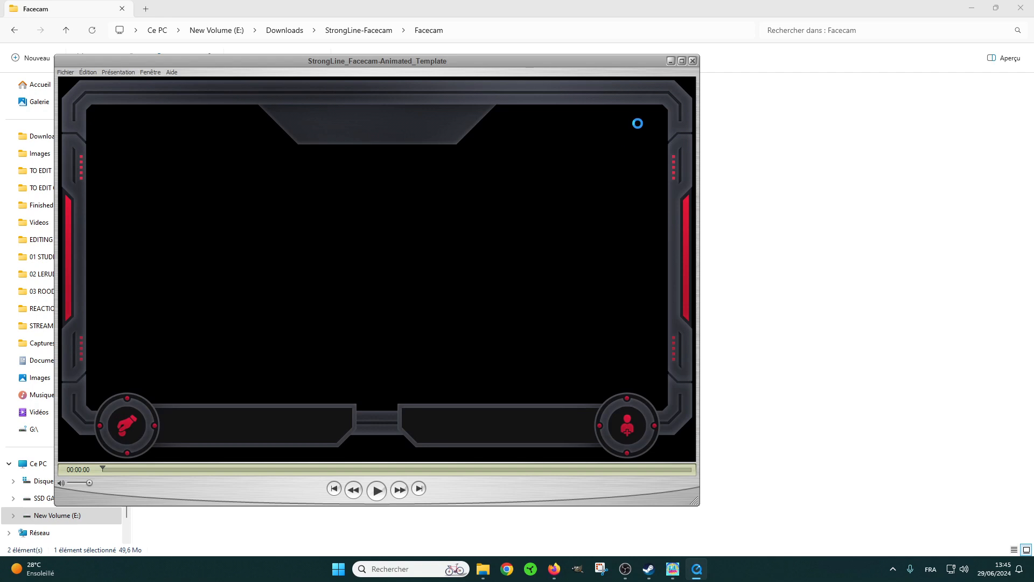
{"action": "left_click", "coordinate": [693, 61]}
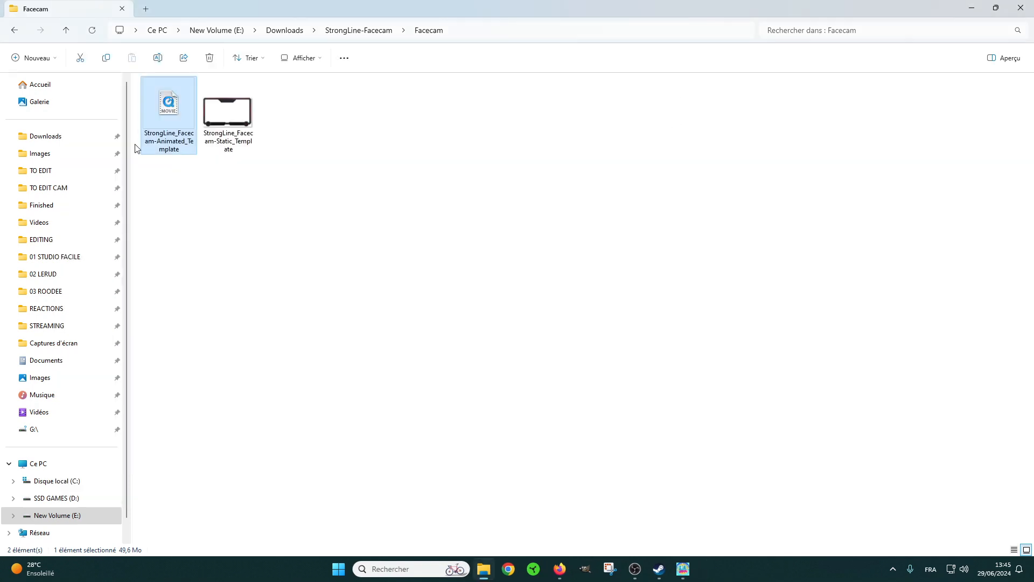
Put the file window away and switch to OBS.
{"action": "left_click", "coordinate": [658, 195]}
{"action": "left_click", "coordinate": [979, 11]}
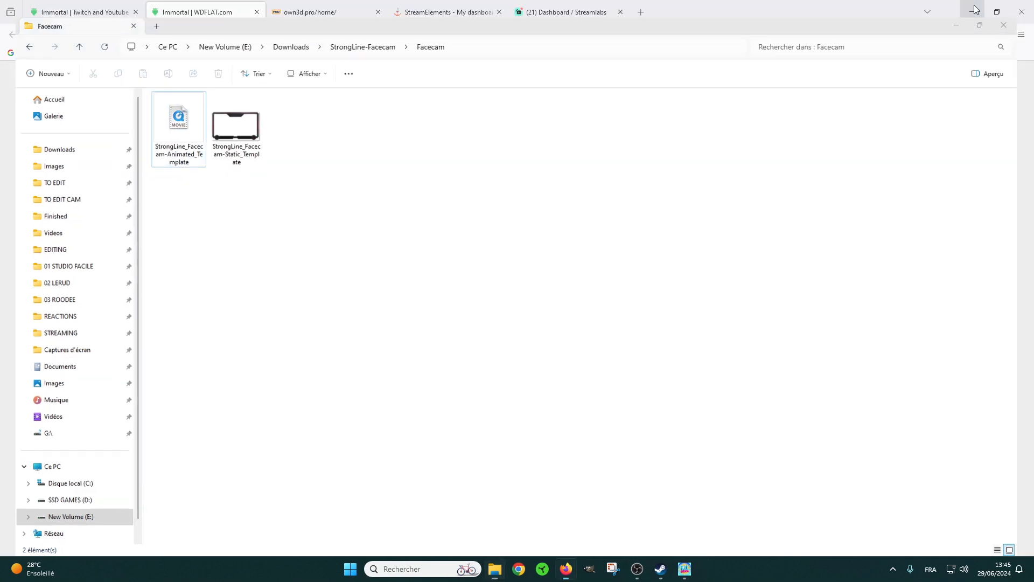
{"action": "left_click", "coordinate": [637, 569]}
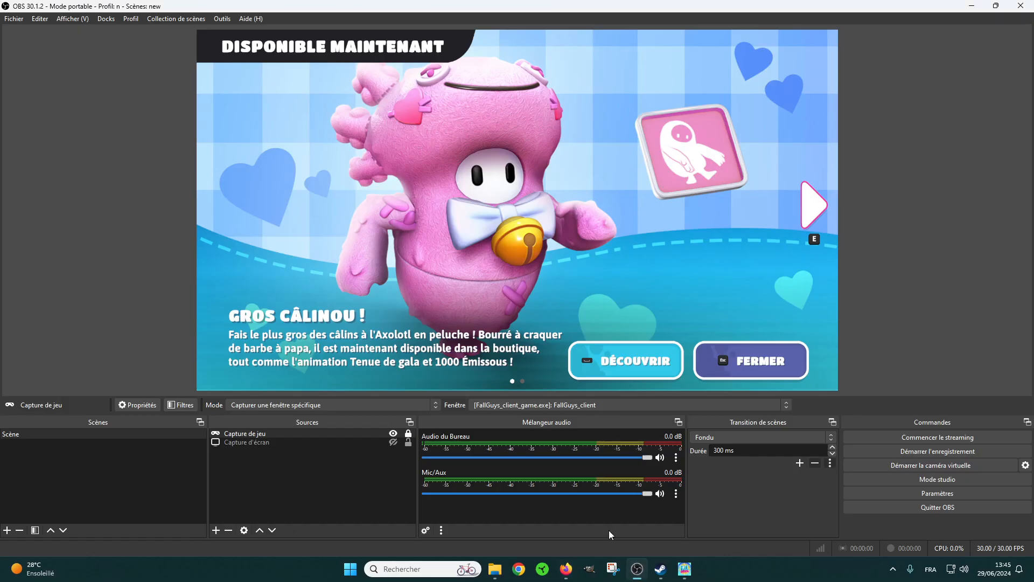
Add a new Image source to the scene using lerudcadre.png from the Downloads folder.
{"action": "left_click", "coordinate": [216, 531]}
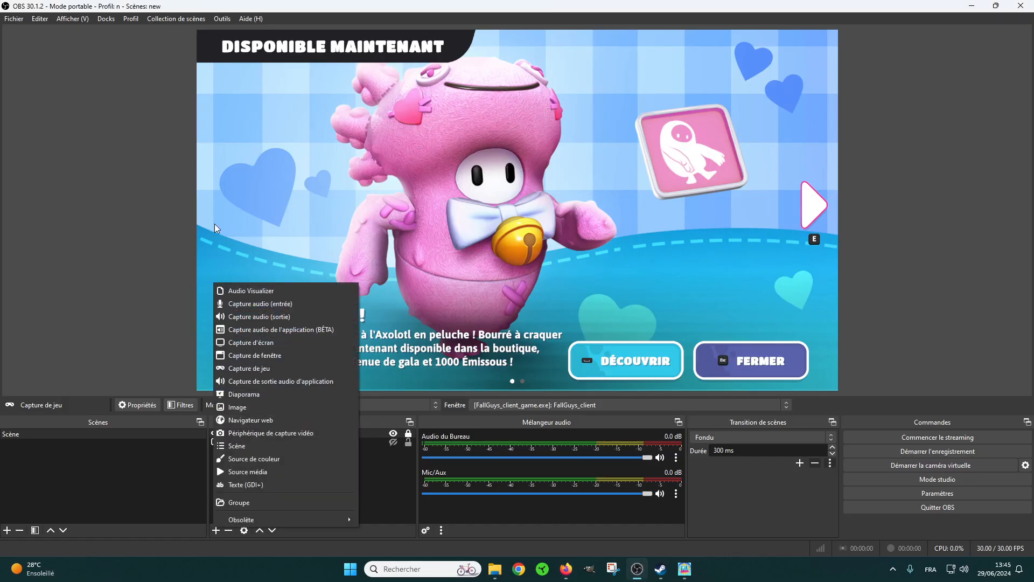
{"action": "left_click", "coordinate": [260, 405]}
{"action": "left_click", "coordinate": [532, 353]}
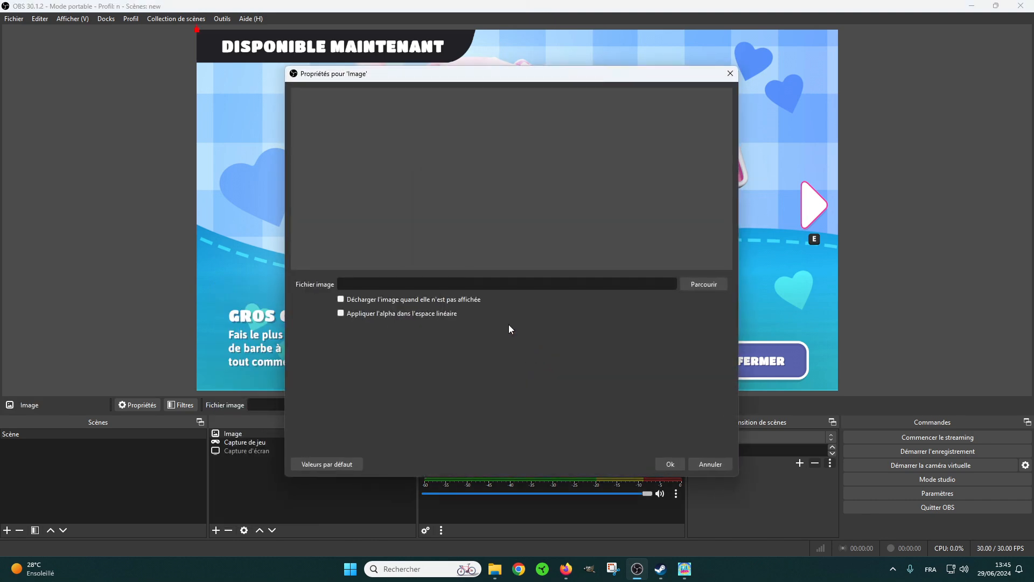
{"action": "left_click", "coordinate": [704, 283]}
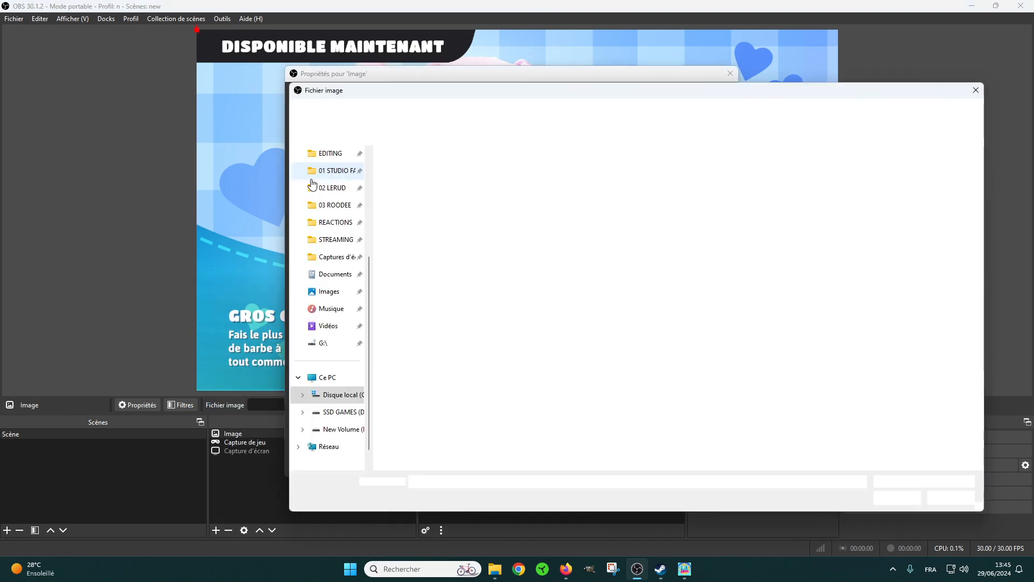
{"action": "scroll", "coordinate": [322, 206], "scroll_direction": "up", "scroll_amount": 3}
{"action": "left_click", "coordinate": [334, 208]}
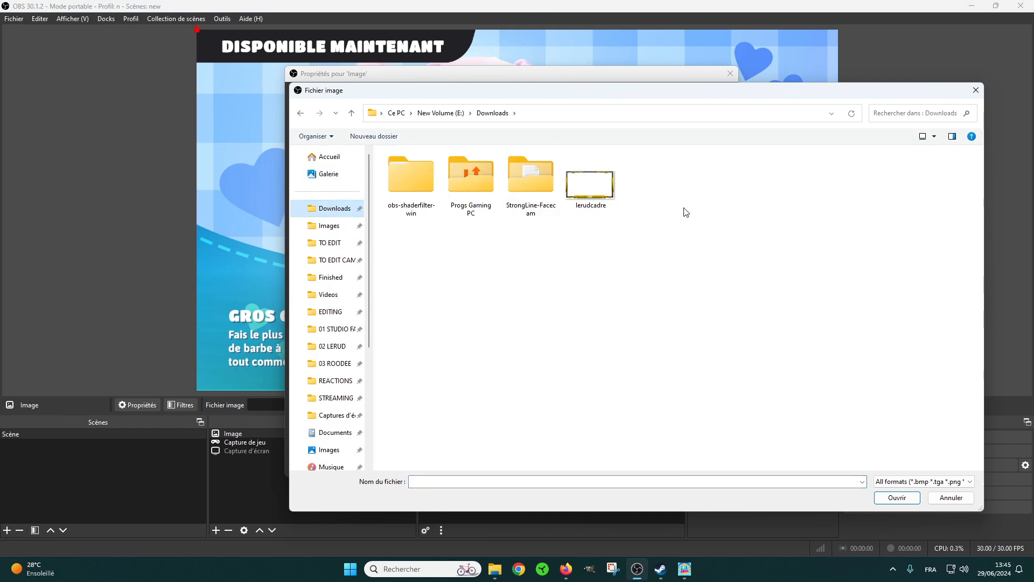
{"action": "double_click", "coordinate": [600, 201]}
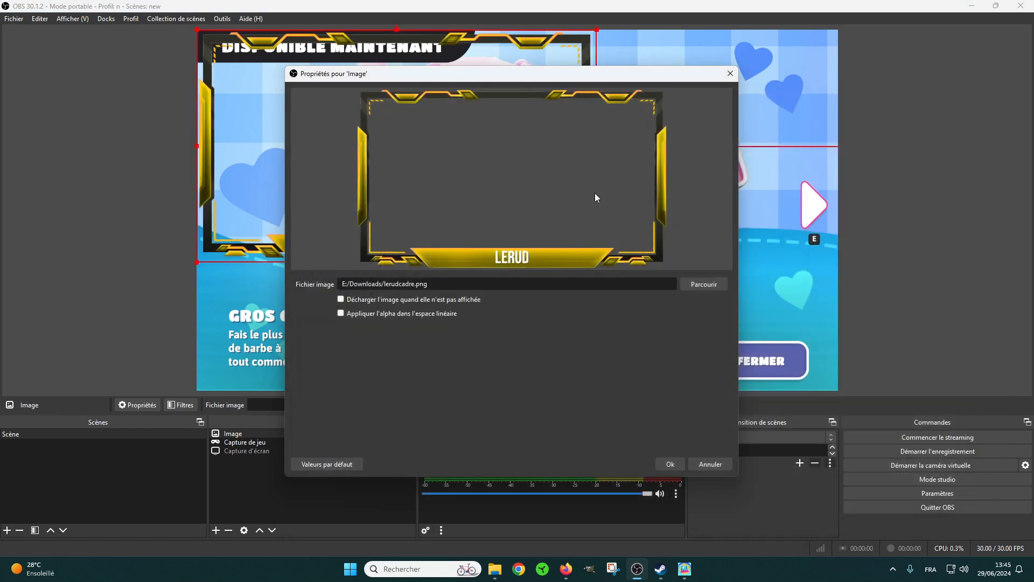
{"action": "left_click", "coordinate": [664, 463]}
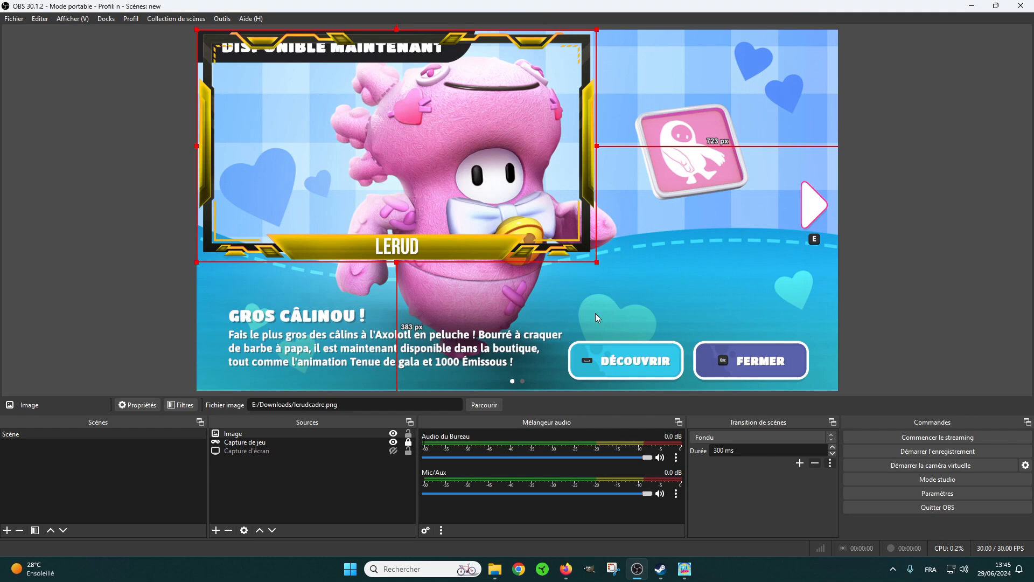
Shrink the LERUD frame and place it about 68 px from the canvas's left edge and 201 px from its top.
{"action": "left_click_drag", "start_coordinate": [597, 262], "coordinate": [772, 364]}
{"action": "left_click_drag", "start_coordinate": [485, 365], "coordinate": [550, 361]}
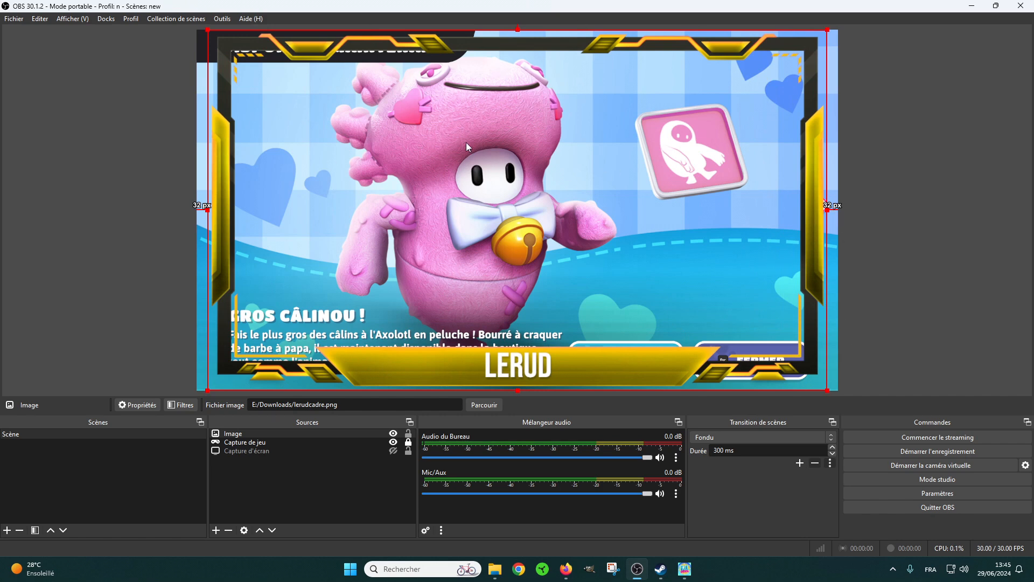
{"action": "left_click_drag", "start_coordinate": [827, 390], "coordinate": [361, 119]}
{"action": "left_click_drag", "start_coordinate": [244, 61], "coordinate": [241, 196]}
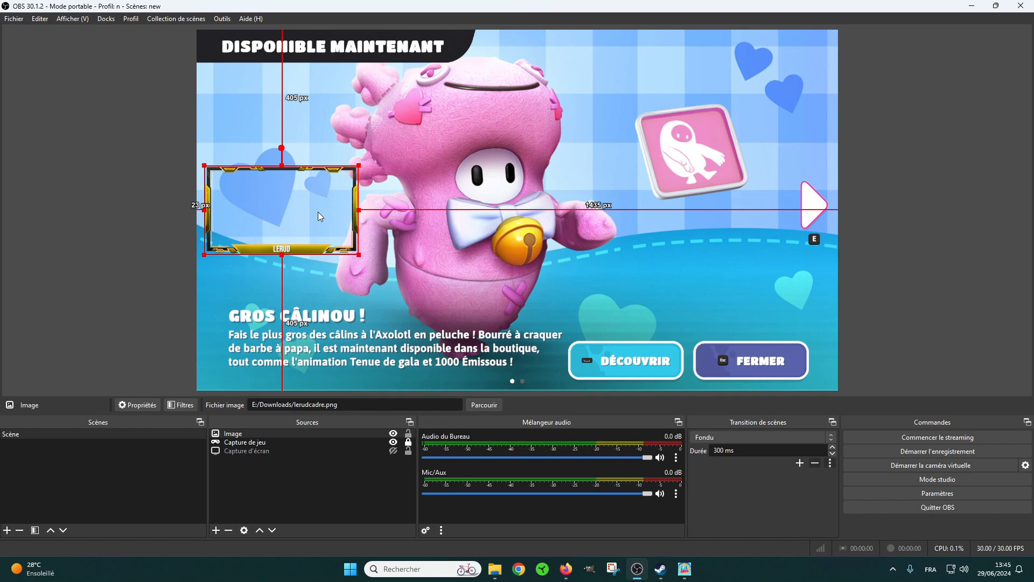
{"action": "left_click_drag", "start_coordinate": [308, 255], "coordinate": [317, 181]}
Remove the Image source holding the LERUD frame from the scene.
{"action": "left_click", "coordinate": [235, 434]}
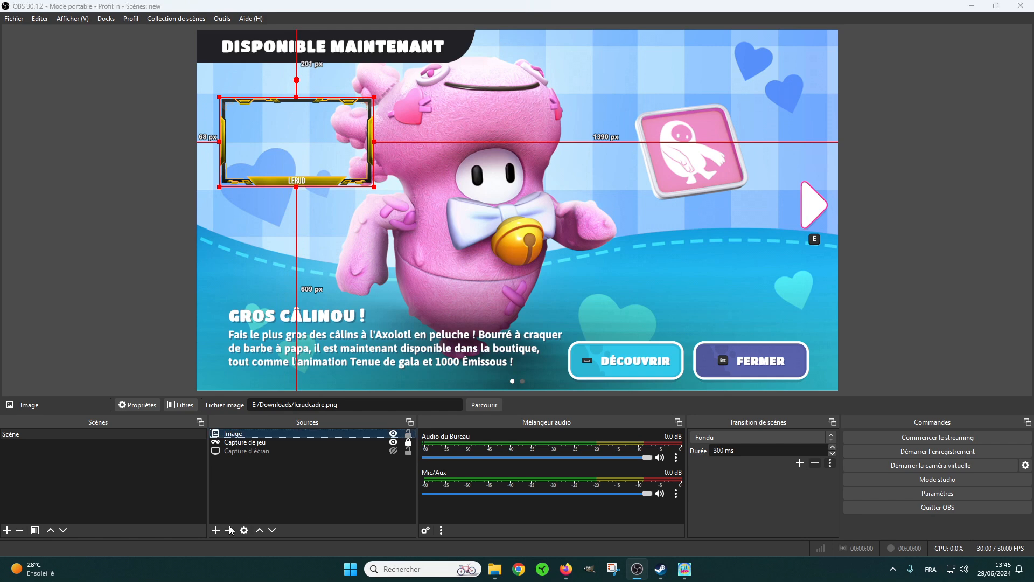
{"action": "left_click", "coordinate": [229, 530]}
{"action": "left_click", "coordinate": [528, 292]}
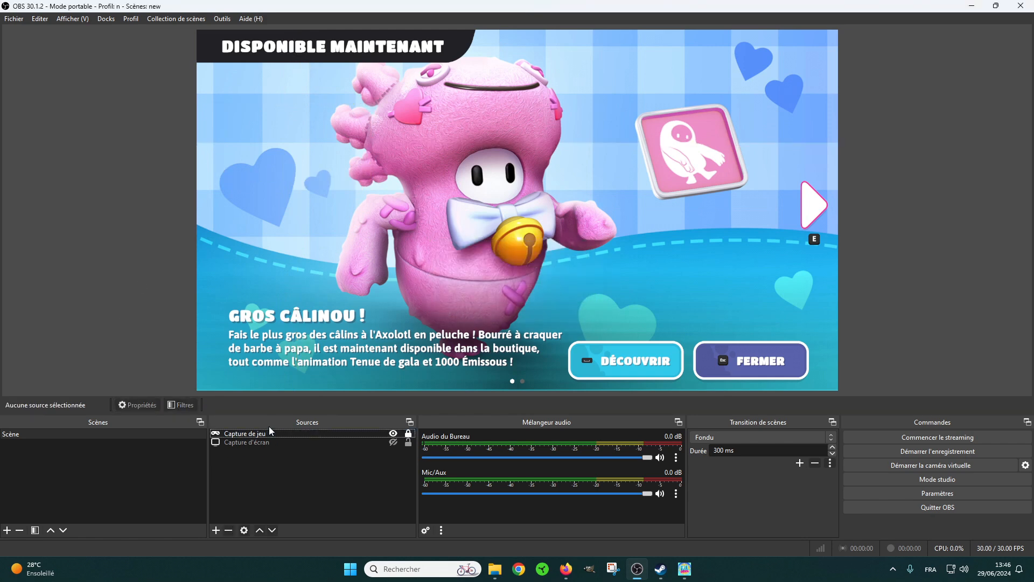
Add a new Media source using StrongLine_Facecam-Animated_Template.mov from the StrongLine-Facecam download's Facecam folder, with looping enabled.
{"action": "left_click", "coordinate": [217, 530]}
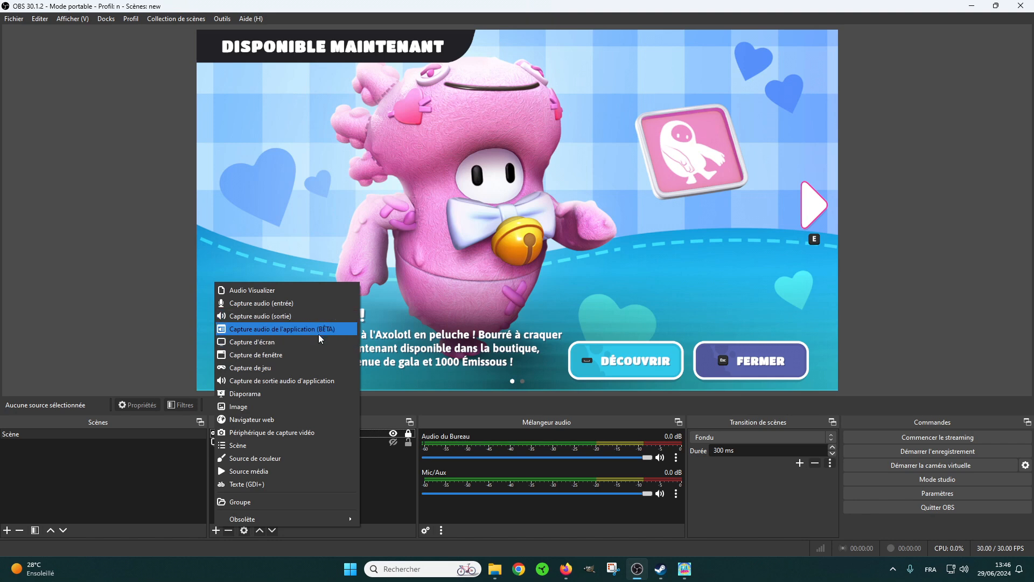
{"action": "left_click", "coordinate": [276, 471]}
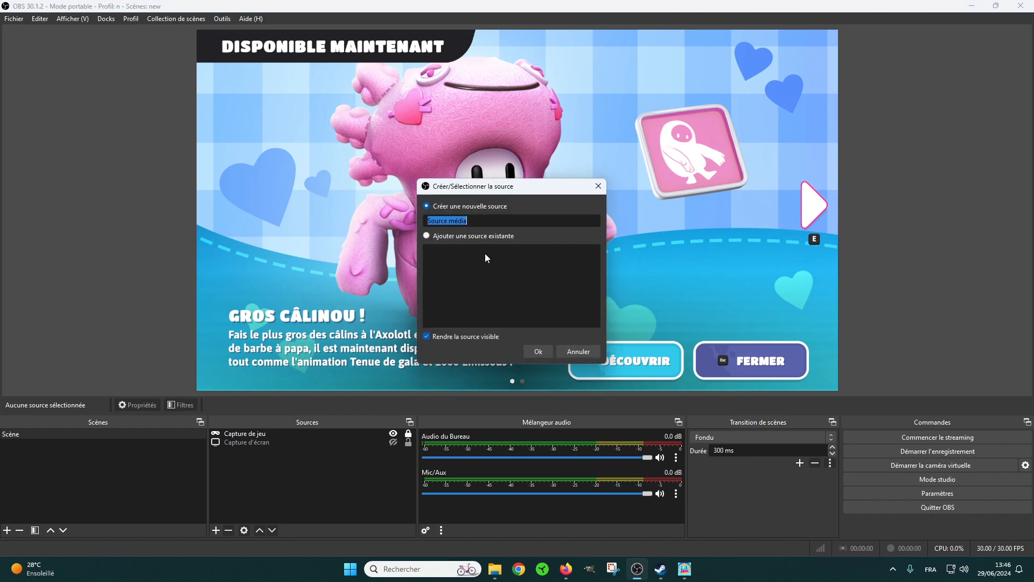
{"action": "left_click", "coordinate": [539, 350]}
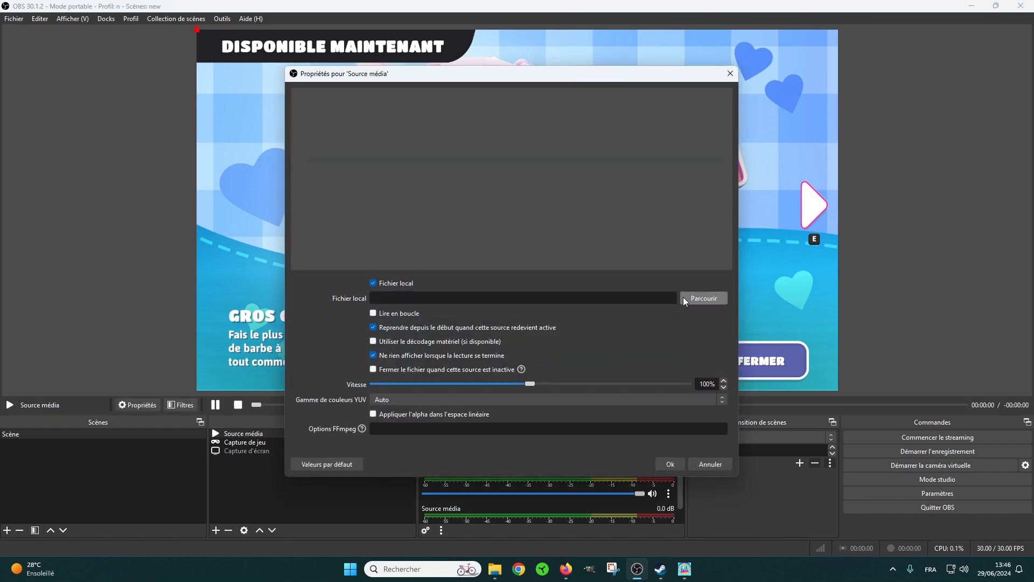
{"action": "left_click", "coordinate": [686, 298]}
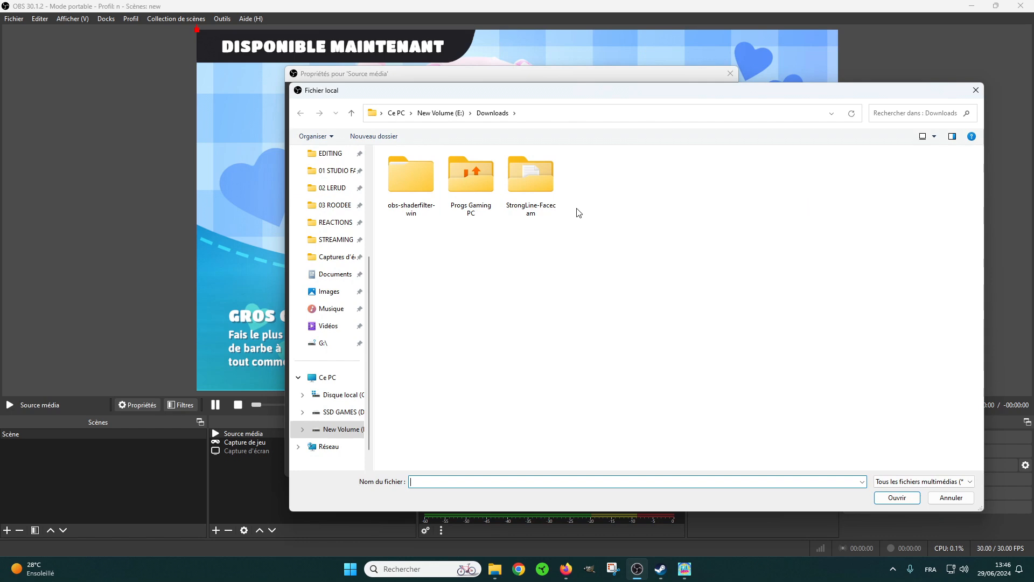
{"action": "double_click", "coordinate": [539, 185]}
{"action": "double_click", "coordinate": [456, 237]}
{"action": "double_click", "coordinate": [411, 192]}
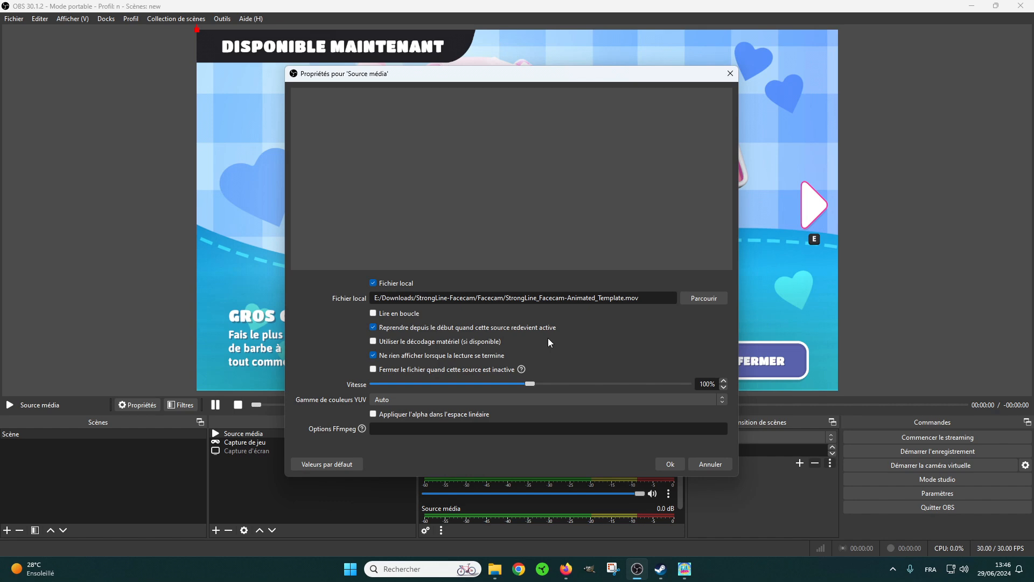
{"action": "left_click", "coordinate": [374, 314]}
{"action": "left_click", "coordinate": [671, 464]}
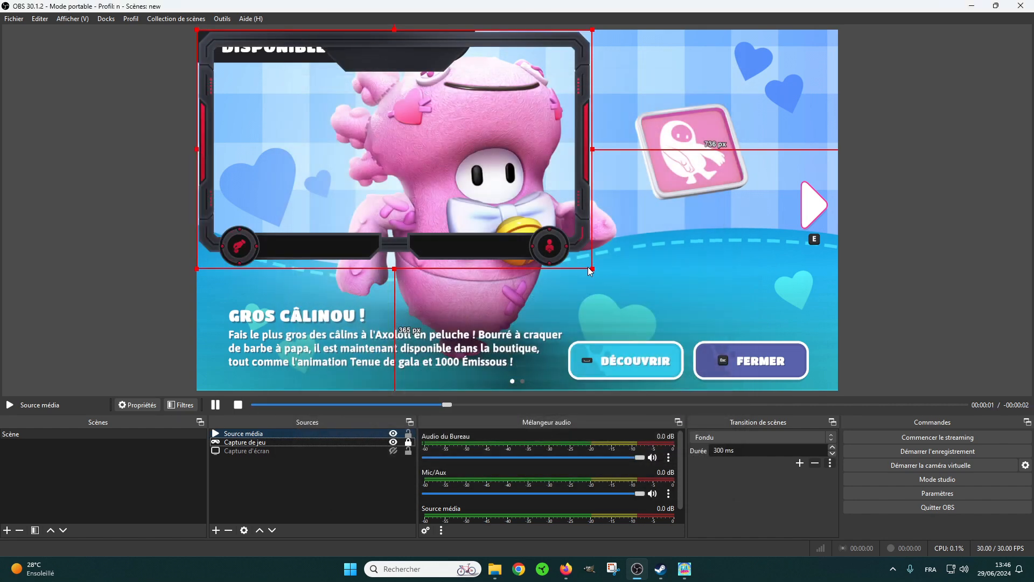
Enlarge the animated frame to the full canvas height and center it about 66 px from the left and right canvas edges.
{"action": "left_click_drag", "start_coordinate": [394, 268], "coordinate": [490, 385]}
{"action": "left_click_drag", "start_coordinate": [546, 335], "coordinate": [588, 354]}
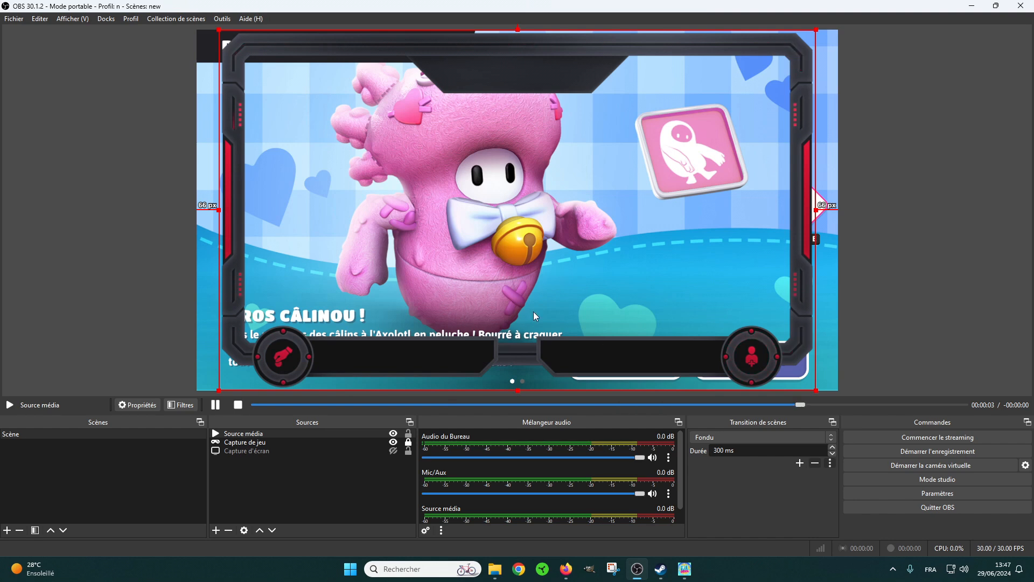
Switch to Firefox and create an empty single scene in the OWN3D Pro scene creator.
{"action": "mouse_move", "coordinate": [567, 575]}
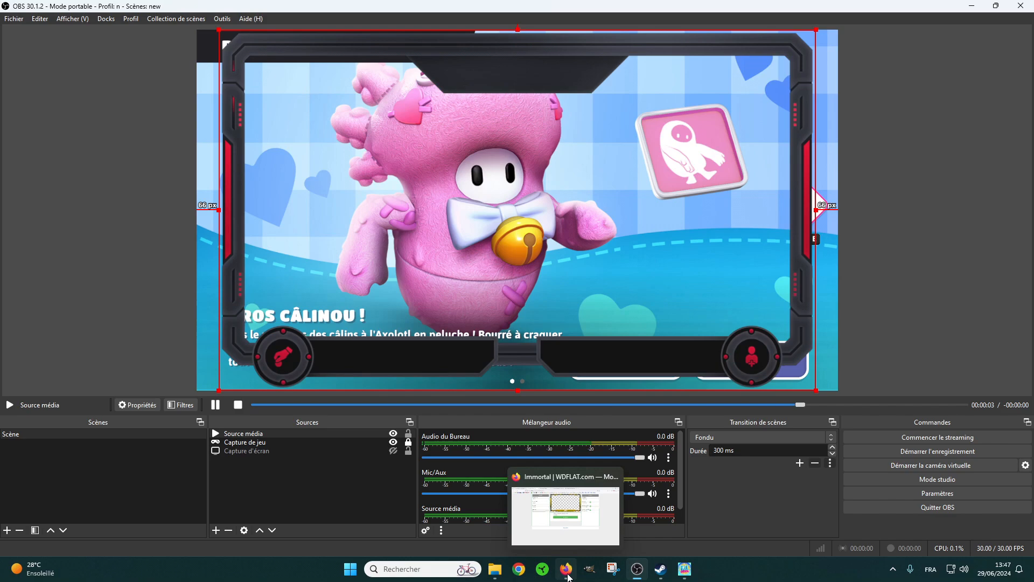
{"action": "left_click", "coordinate": [568, 575]}
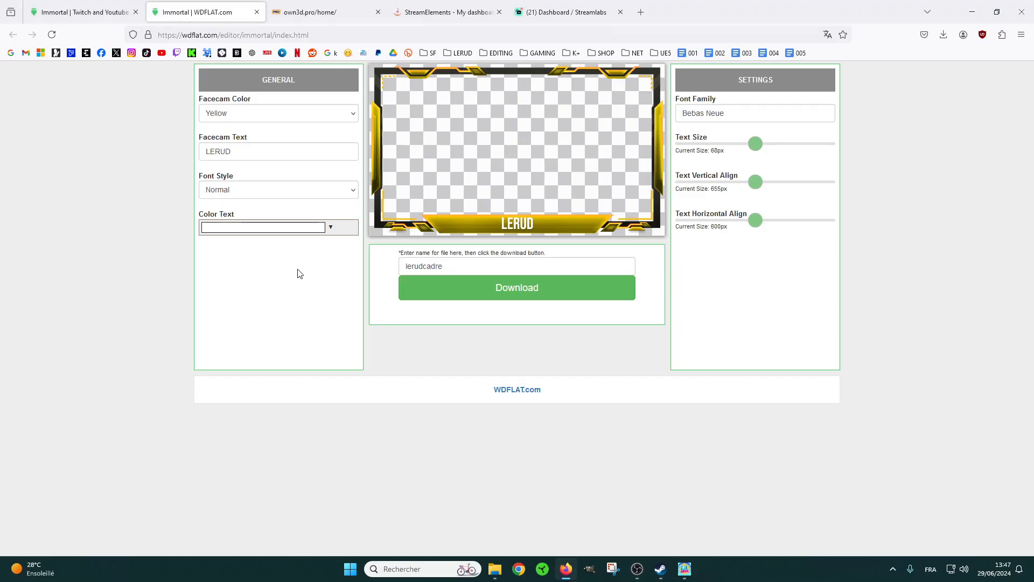
{"action": "left_click", "coordinate": [315, 13]}
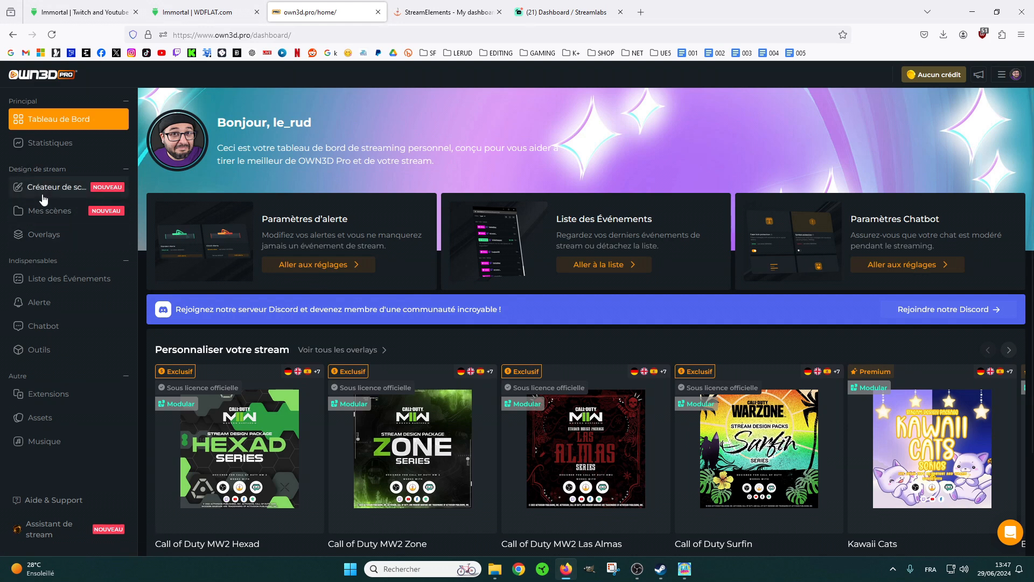
{"action": "left_click", "coordinate": [44, 199]}
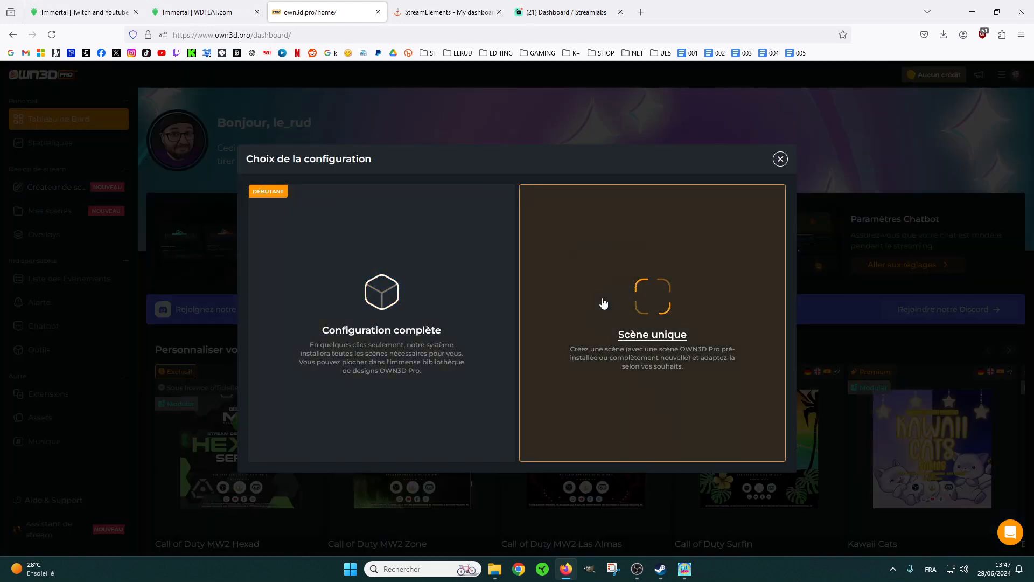
{"action": "left_click", "coordinate": [604, 304]}
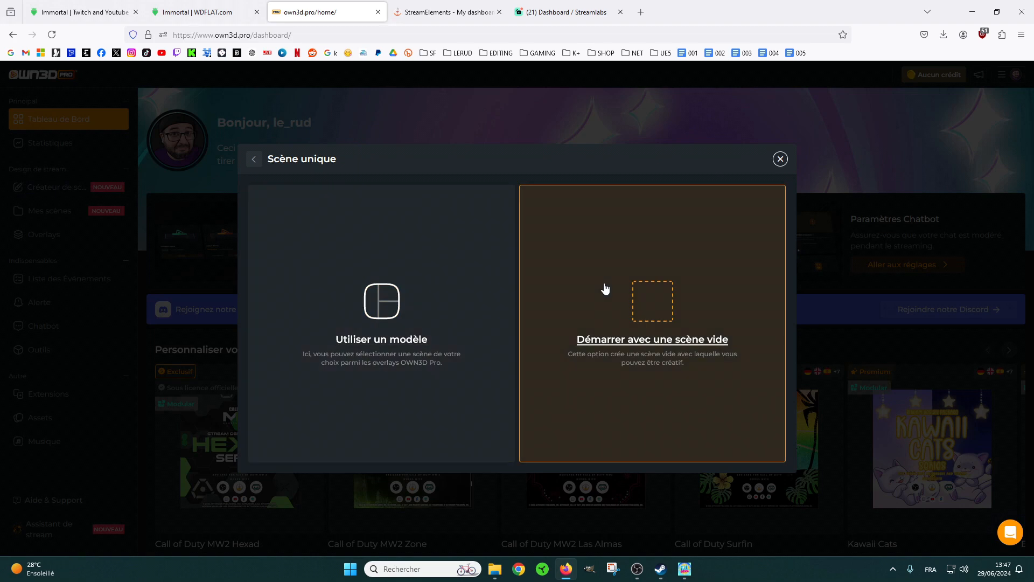
{"action": "left_click", "coordinate": [605, 289]}
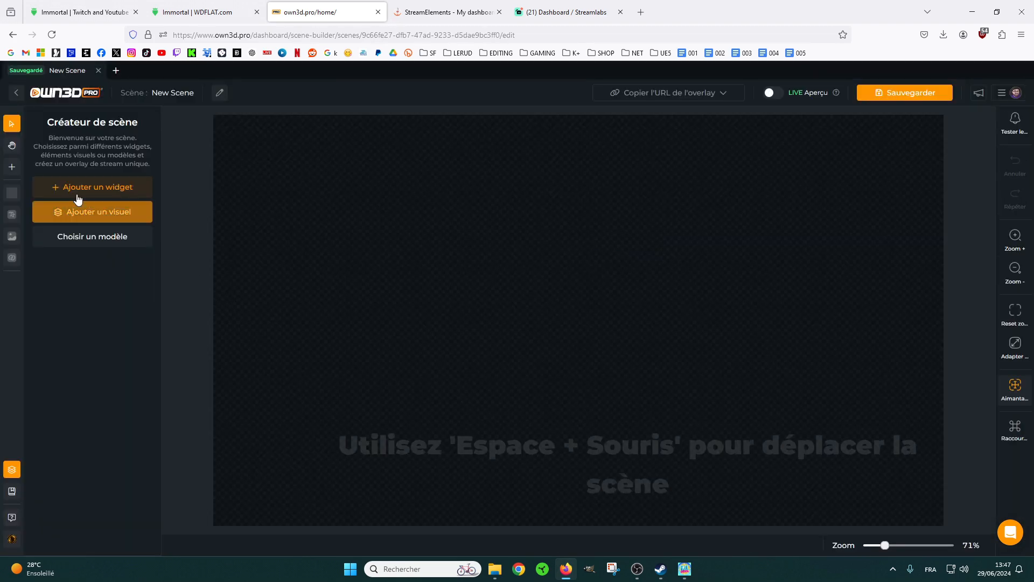
Add a Label widget to the empty scene and open its settings.
{"action": "left_click", "coordinate": [56, 188]}
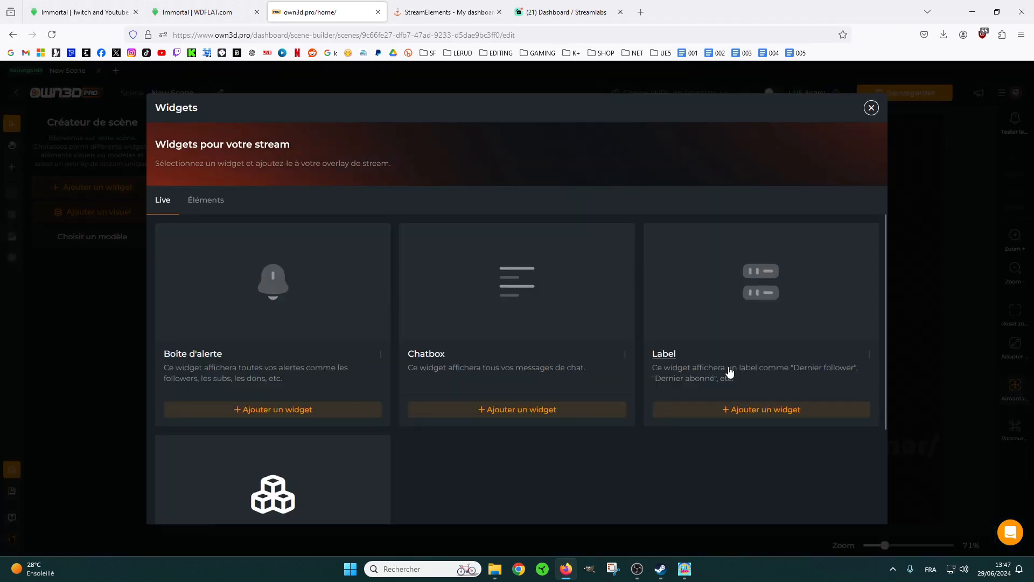
{"action": "left_click", "coordinate": [775, 412]}
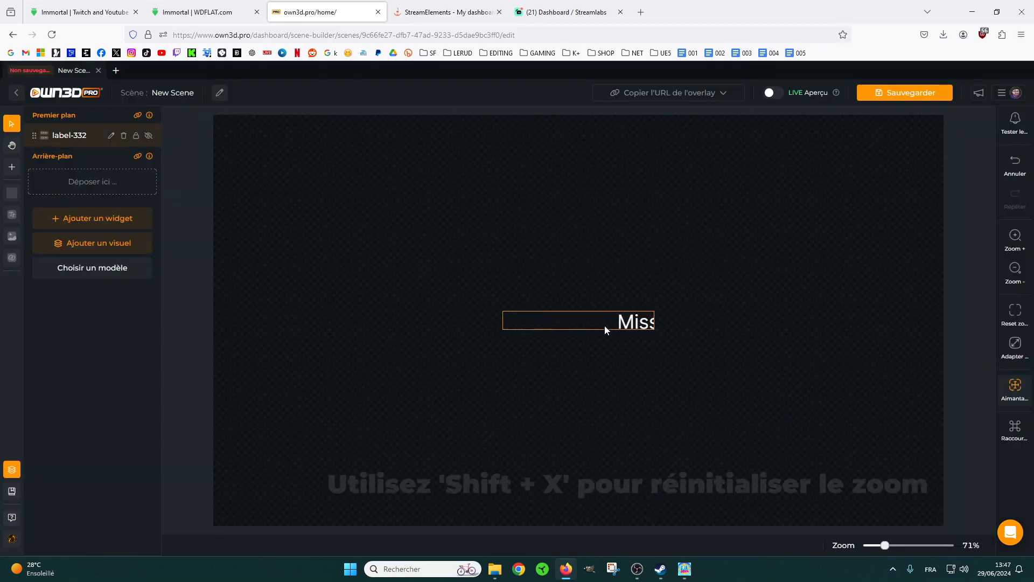
{"action": "left_click", "coordinate": [617, 329]}
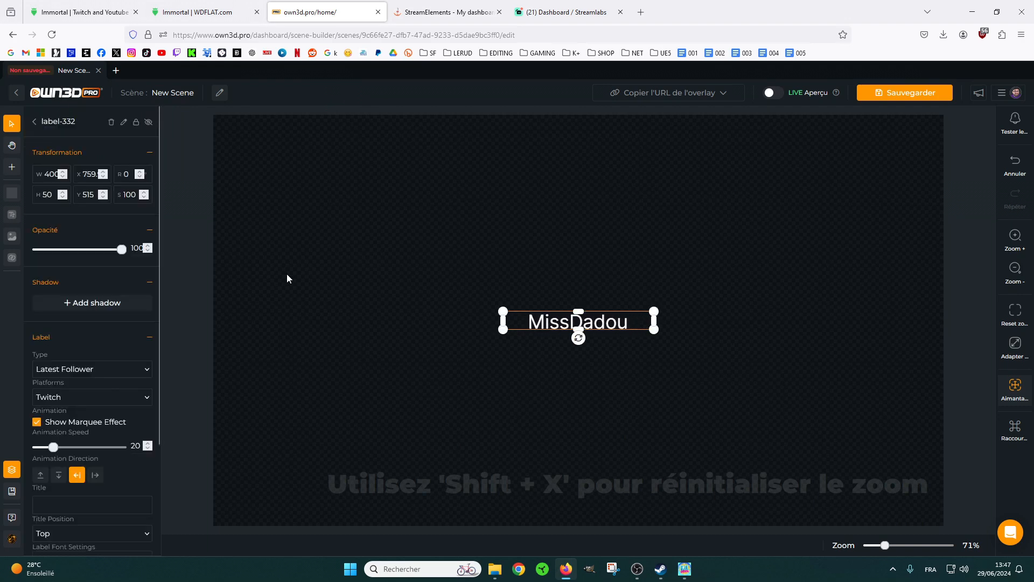
{"action": "left_click", "coordinate": [34, 121]}
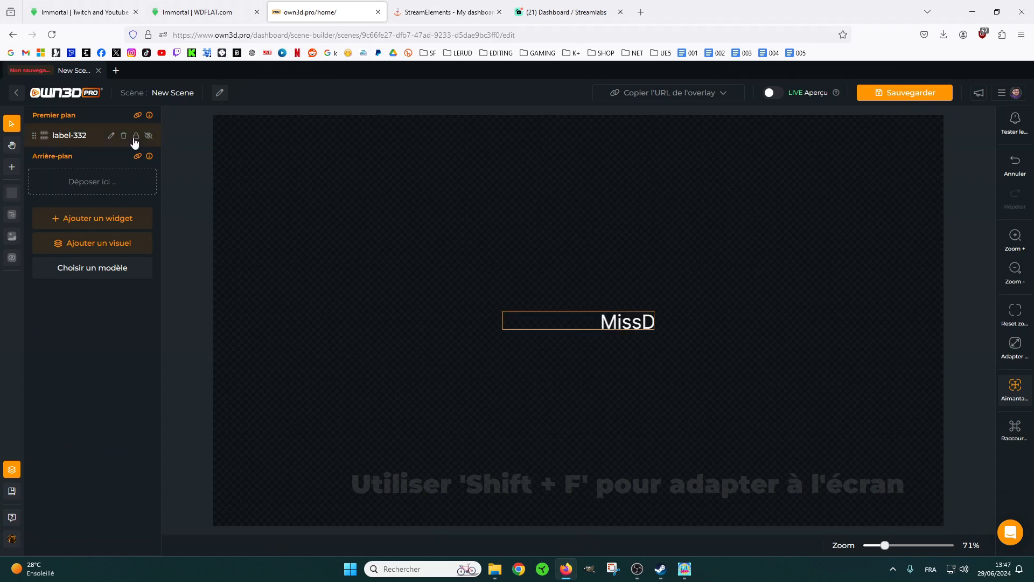
{"action": "left_click", "coordinate": [607, 325]}
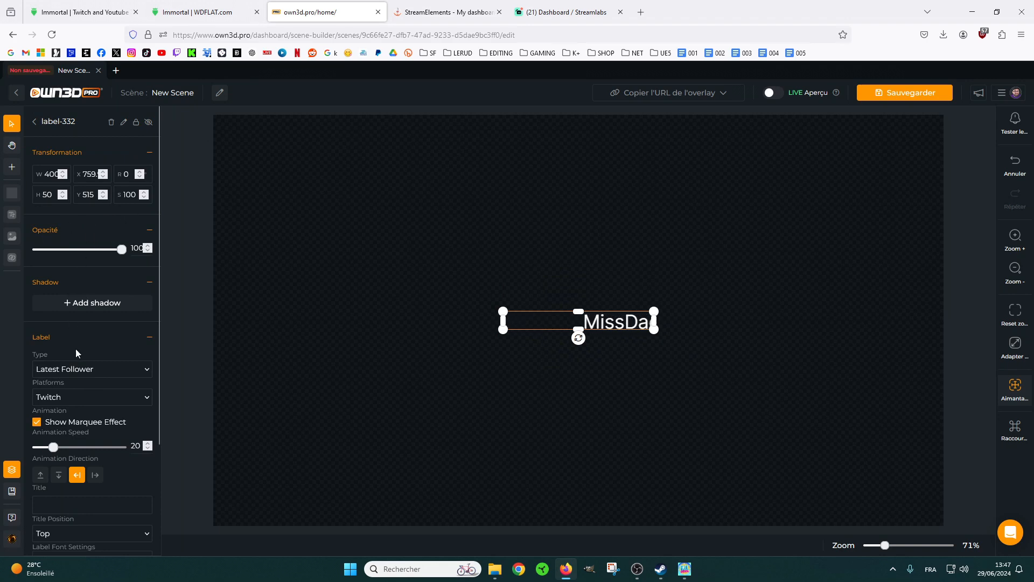
Try Latest Subscriber and Latest Cheer as the label's type and set it back to Latest Follower.
{"action": "left_click", "coordinate": [137, 371]}
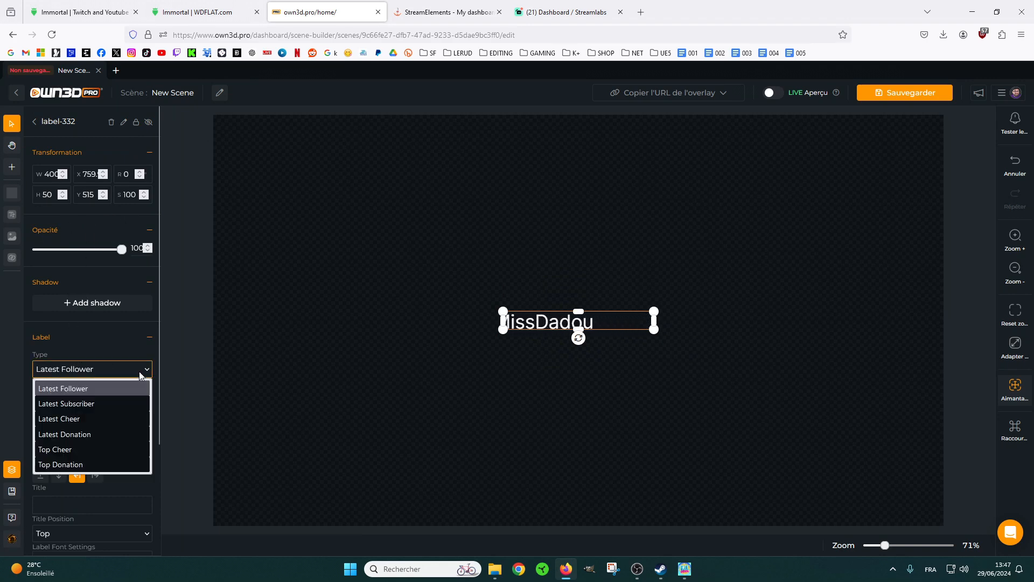
{"action": "left_click", "coordinate": [89, 404]}
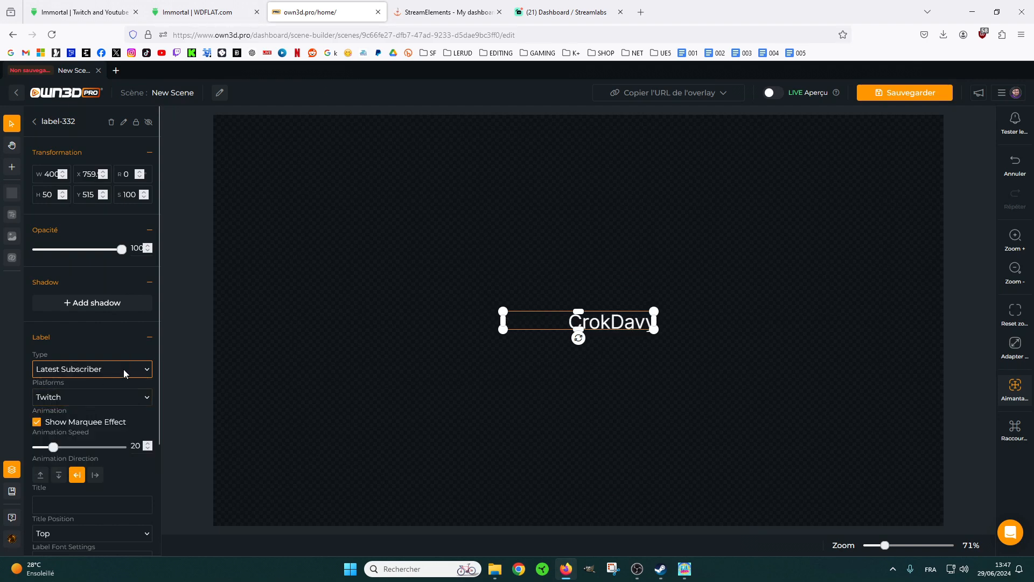
{"action": "left_click", "coordinate": [124, 370]}
{"action": "left_click", "coordinate": [77, 419]}
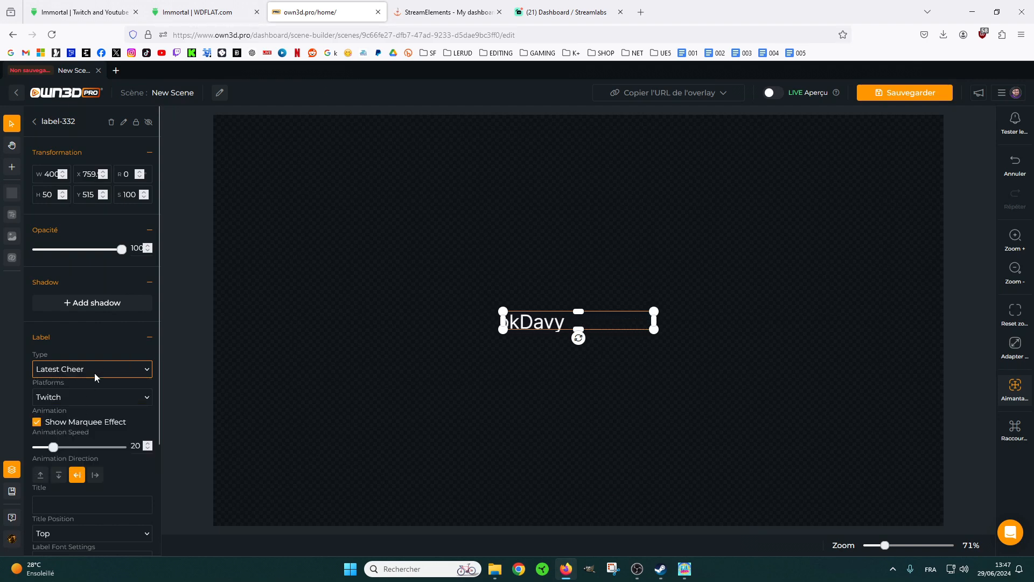
{"action": "left_click", "coordinate": [111, 368]}
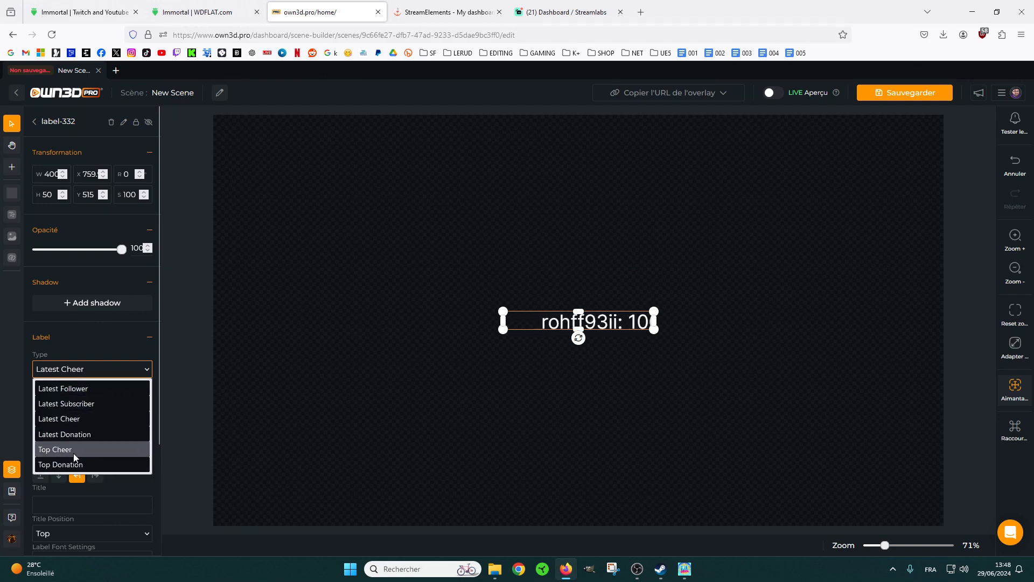
{"action": "left_click", "coordinate": [108, 370]}
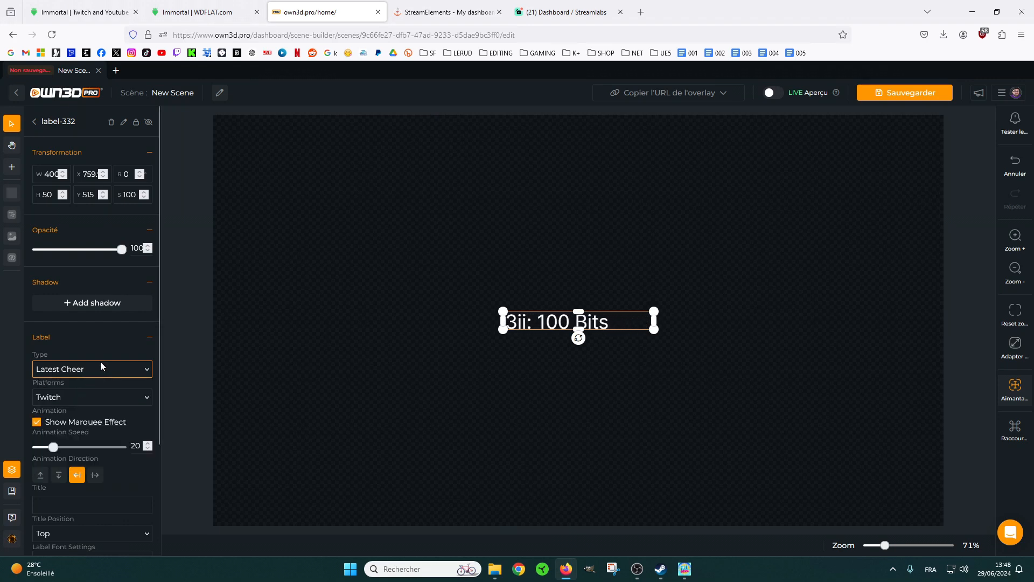
{"action": "left_click", "coordinate": [100, 362]}
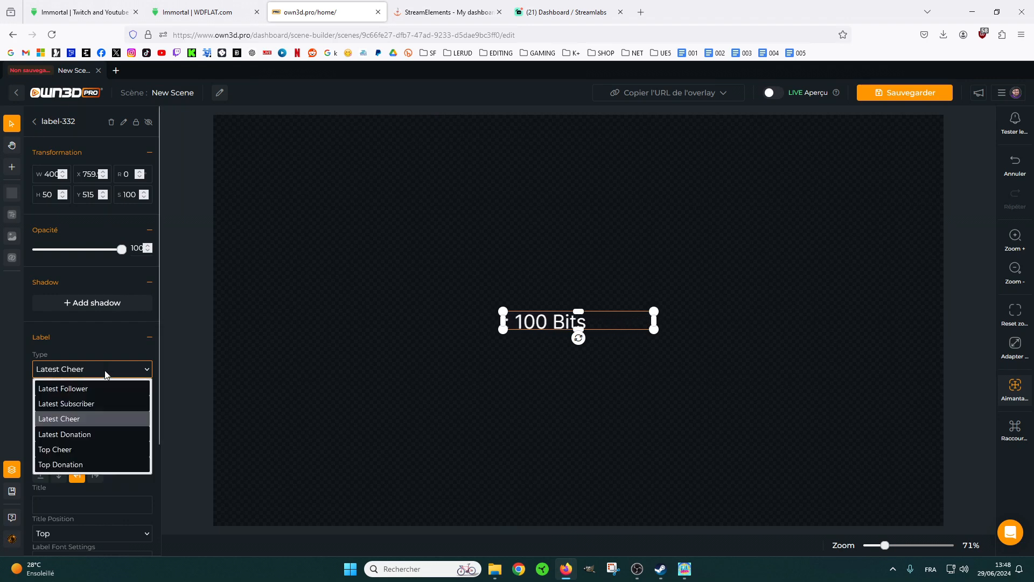
{"action": "left_click", "coordinate": [67, 388]}
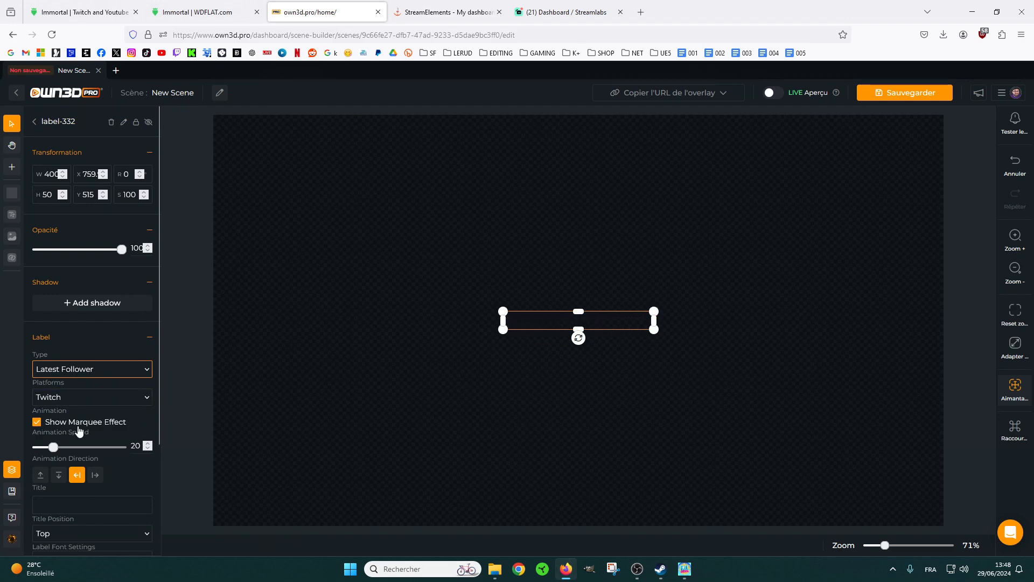
Turn off the label's marquee effect and set its text color to white.
{"action": "left_click", "coordinate": [38, 423]}
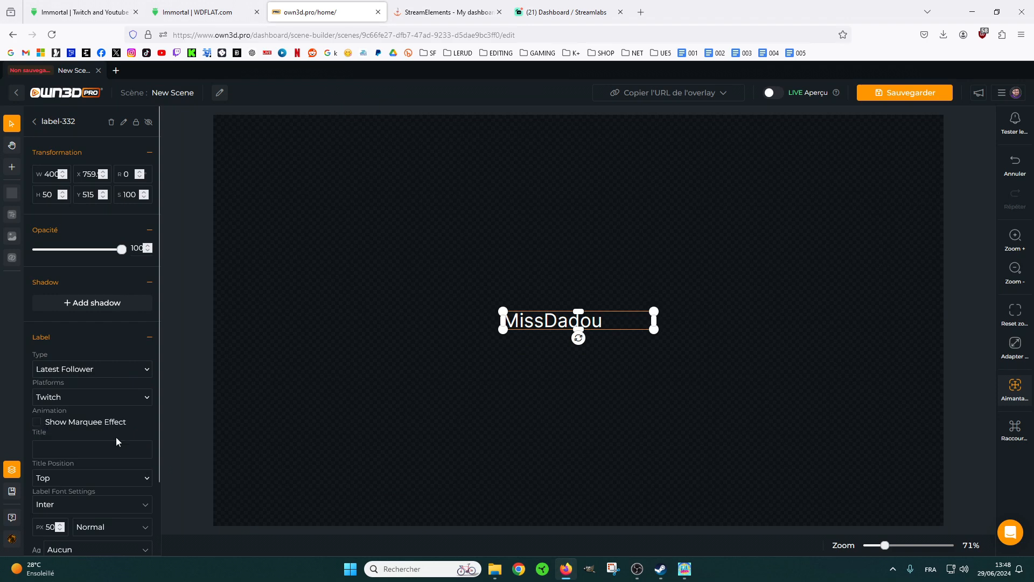
{"action": "left_click_drag", "start_coordinate": [158, 406], "coordinate": [158, 496]}
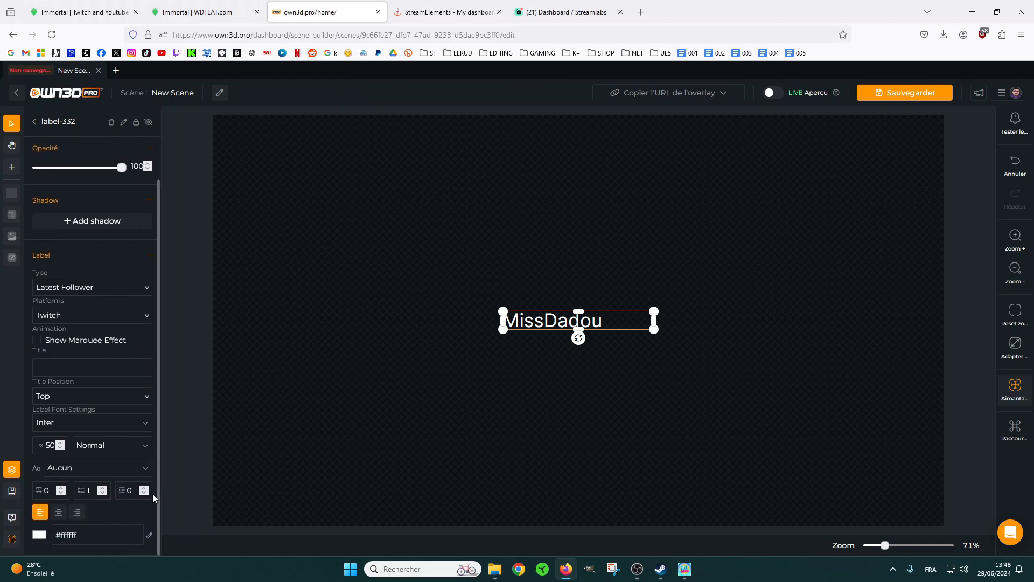
{"action": "left_click", "coordinate": [36, 537]}
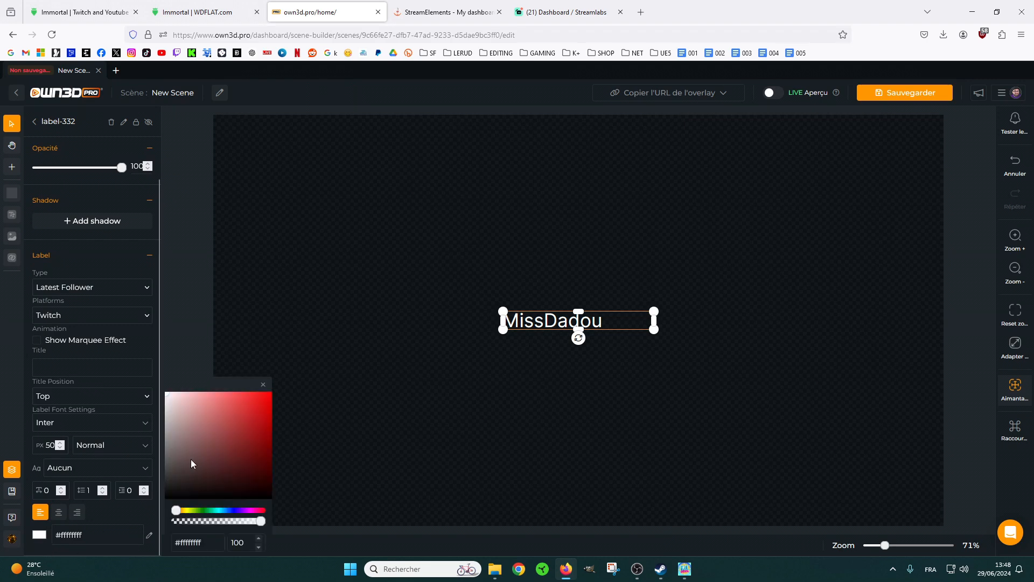
{"action": "mouse_move", "coordinate": [184, 424]}
{"action": "left_mouse_down"}
{"action": "mouse_move", "coordinate": [247, 403]}
{"action": "mouse_move", "coordinate": [164, 388]}
{"action": "left_mouse_up"}
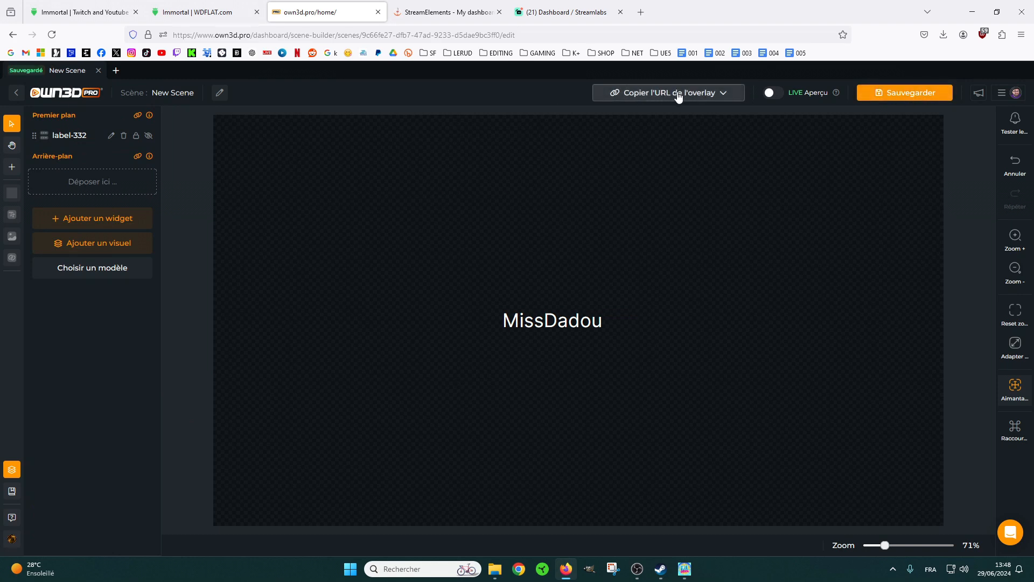
Copy the overlay URL of the complete scene and switch to OBS.
{"action": "left_click", "coordinate": [646, 97]}
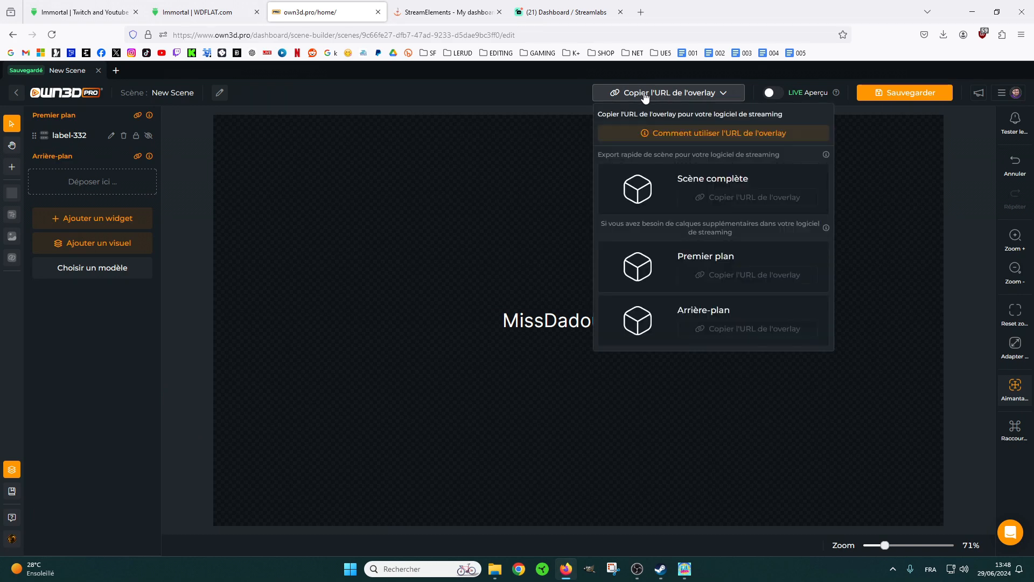
{"action": "left_click", "coordinate": [745, 198]}
{"action": "left_click", "coordinate": [637, 571]}
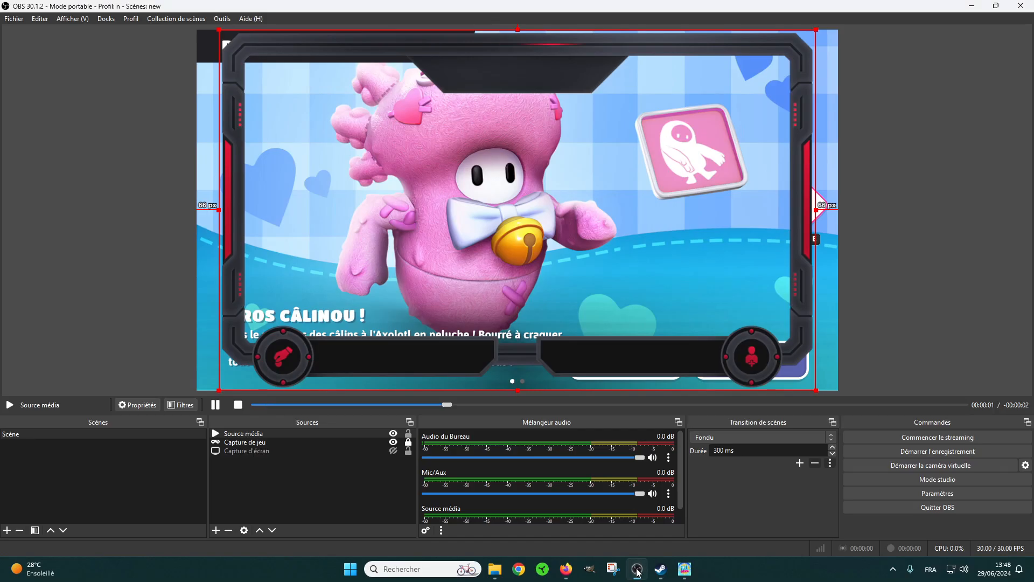
Add a new browser source named "label follower" to the scene.
{"action": "left_click", "coordinate": [216, 531]}
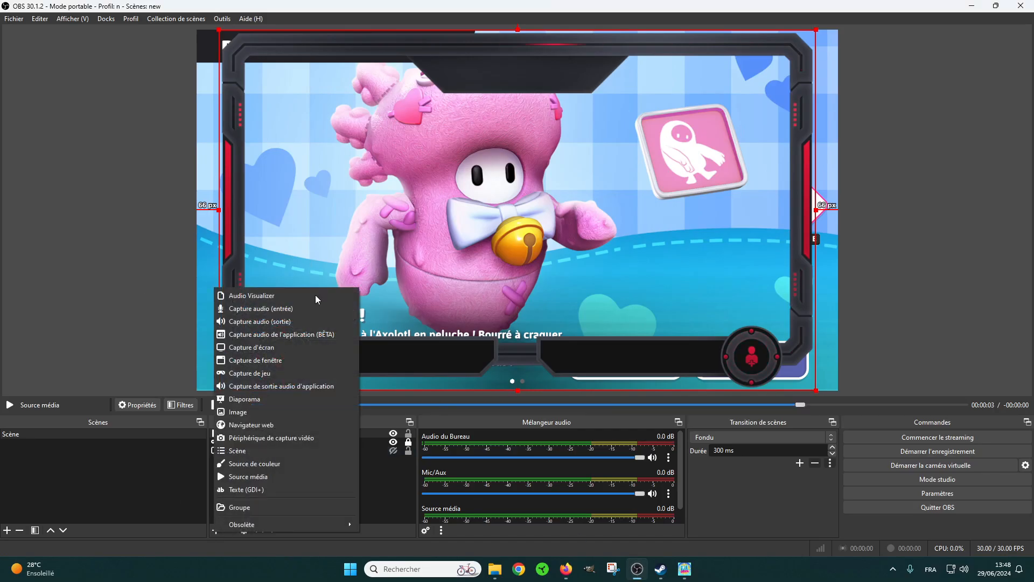
{"action": "left_click", "coordinate": [273, 426]}
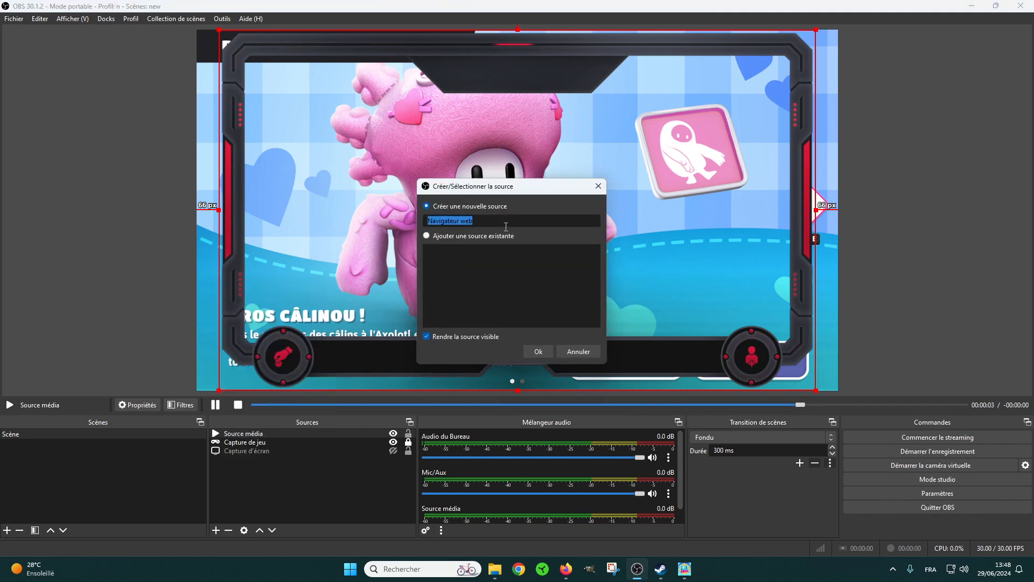
{"action": "key", "text": "BackSpace"}
{"action": "type", "text": "el f"}
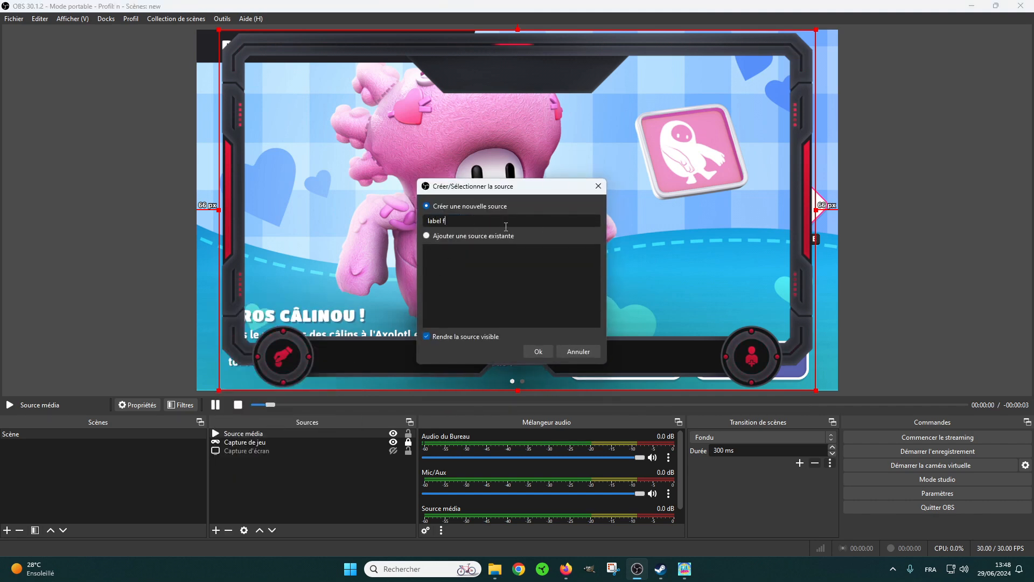
{"action": "type", "text": "oolower"}
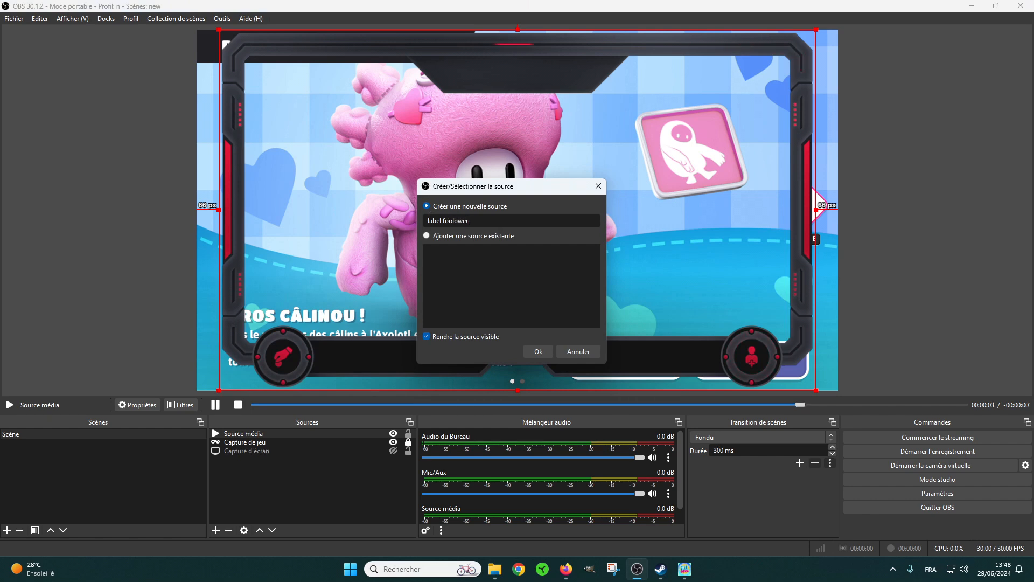
{"action": "key", "text": "BackSpace"}
{"action": "type", "text": "l"}
{"action": "left_click", "coordinate": [537, 351]}
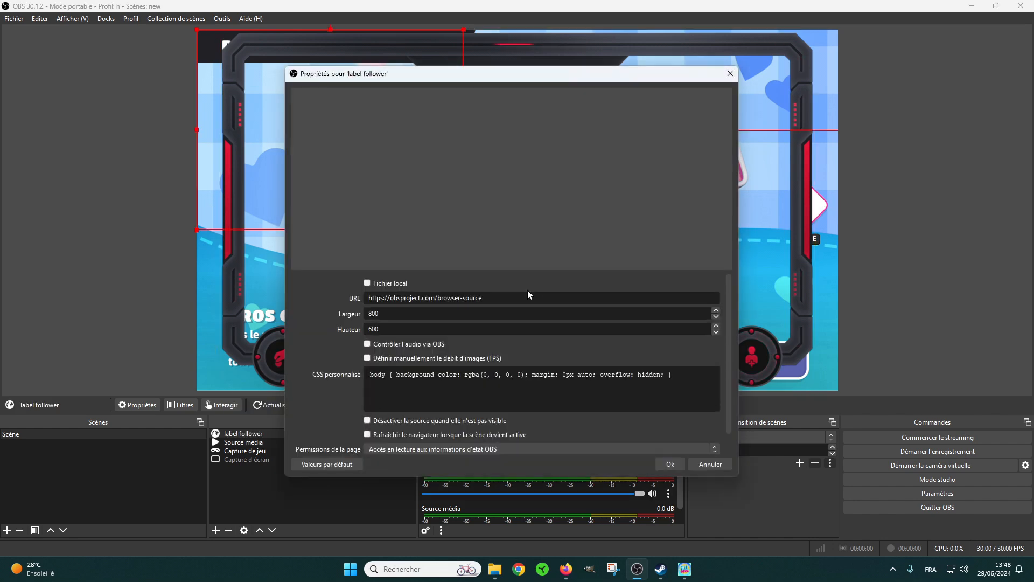
Set the follower label source to 1920 by 1080 and replace its default URL with the copied overlay URL.
{"action": "triple_click", "coordinate": [372, 302]}
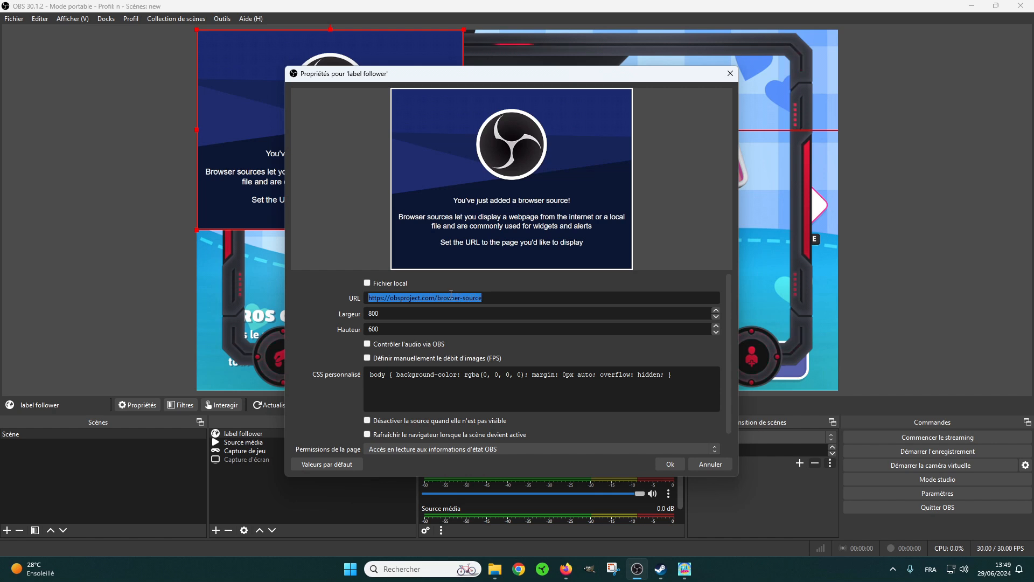
{"action": "key", "text": "Tab"}
{"action": "type", "text": "1920"}
{"action": "key", "text": "Tab"}
{"action": "type", "text": "1080"}
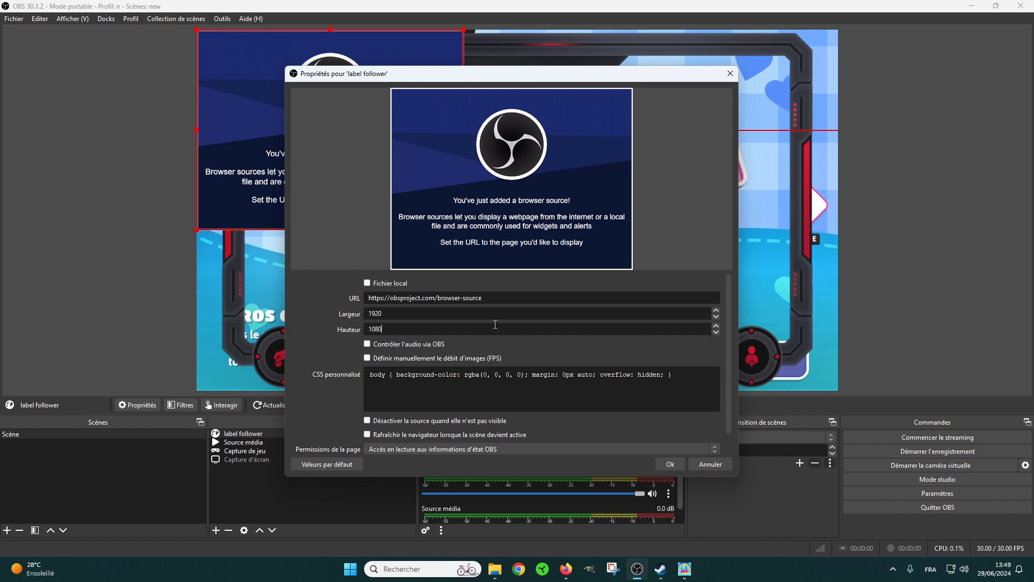
{"action": "left_click_drag", "start_coordinate": [486, 298], "coordinate": [367, 299]}
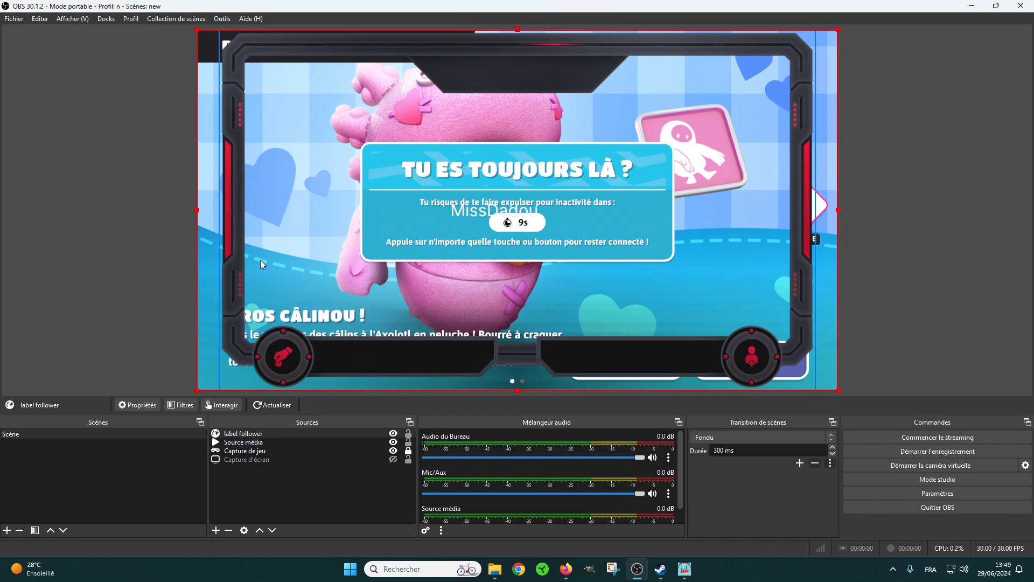
Lock the media and screen capture sources, and place the follower label in the frame's lower-right bar and lock it.
{"action": "left_click", "coordinate": [409, 442]}
{"action": "left_click", "coordinate": [408, 460]}
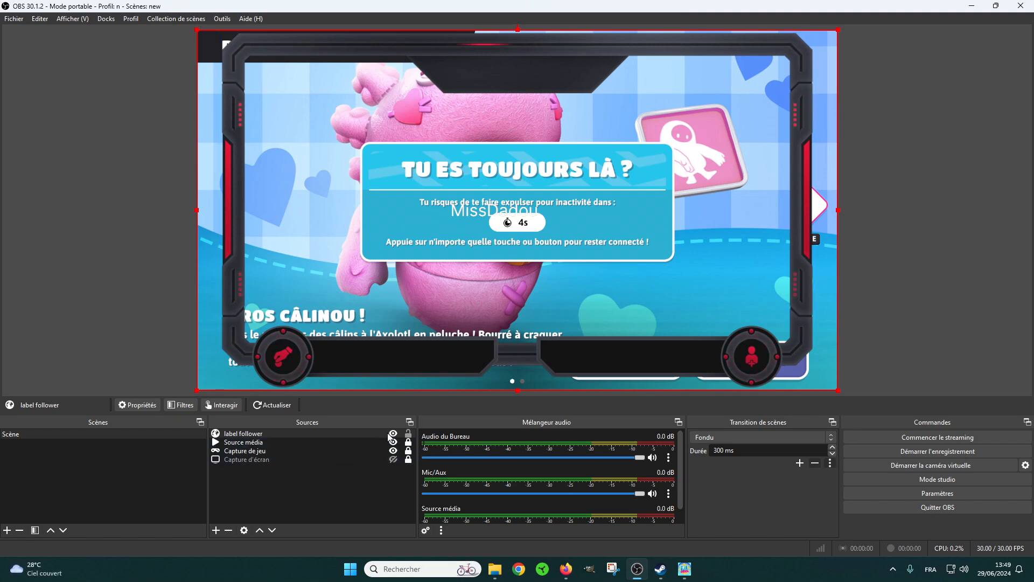
{"action": "left_click_drag", "start_coordinate": [479, 193], "coordinate": [625, 351]}
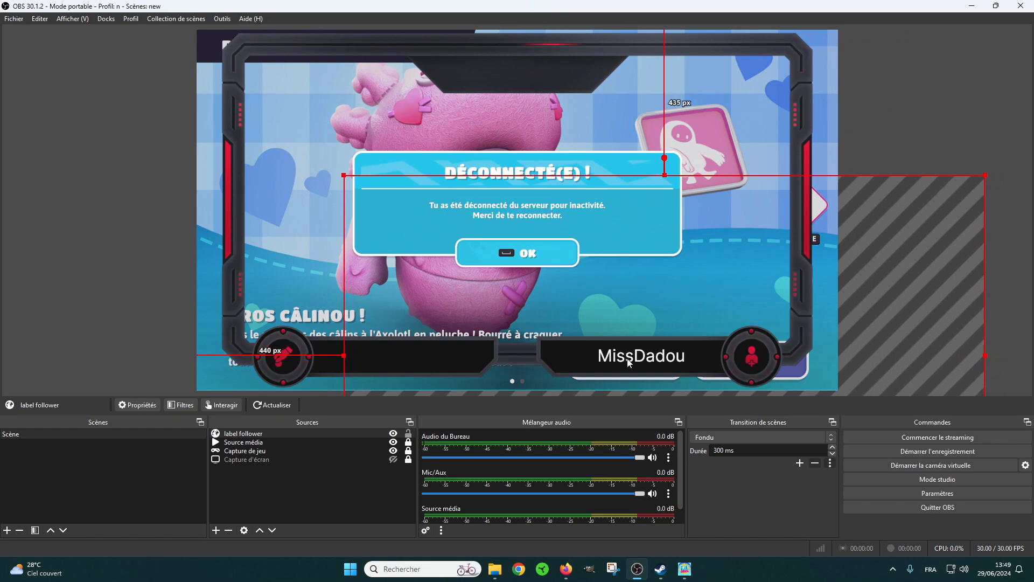
{"action": "left_click", "coordinate": [408, 434]}
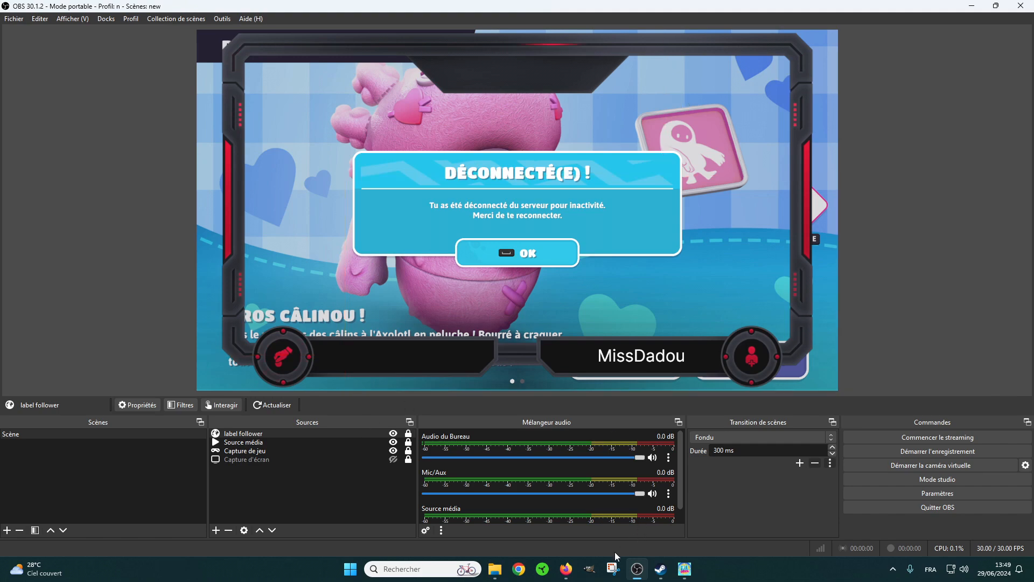
Switch back to OWN3D Pro in the browser, return to the scene list and create a new single empty scene.
{"action": "key", "text": "alt+Tab"}
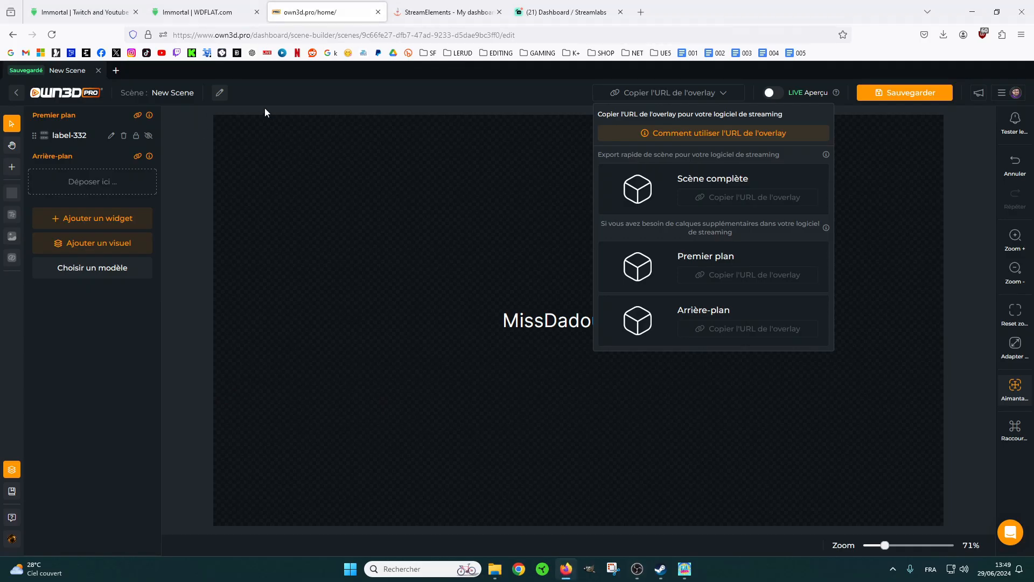
{"action": "left_click", "coordinate": [357, 92]}
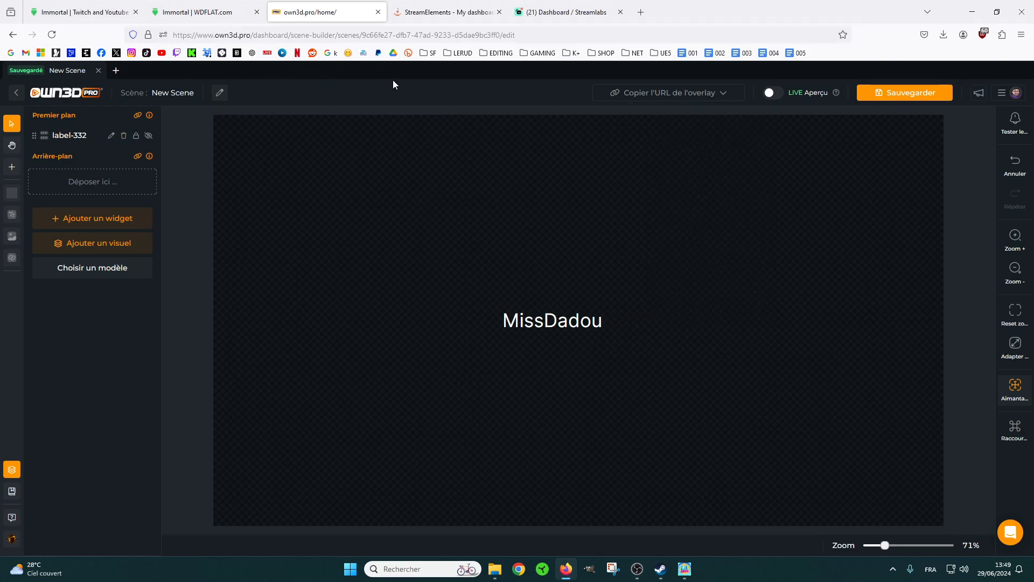
{"action": "left_click", "coordinate": [17, 94]}
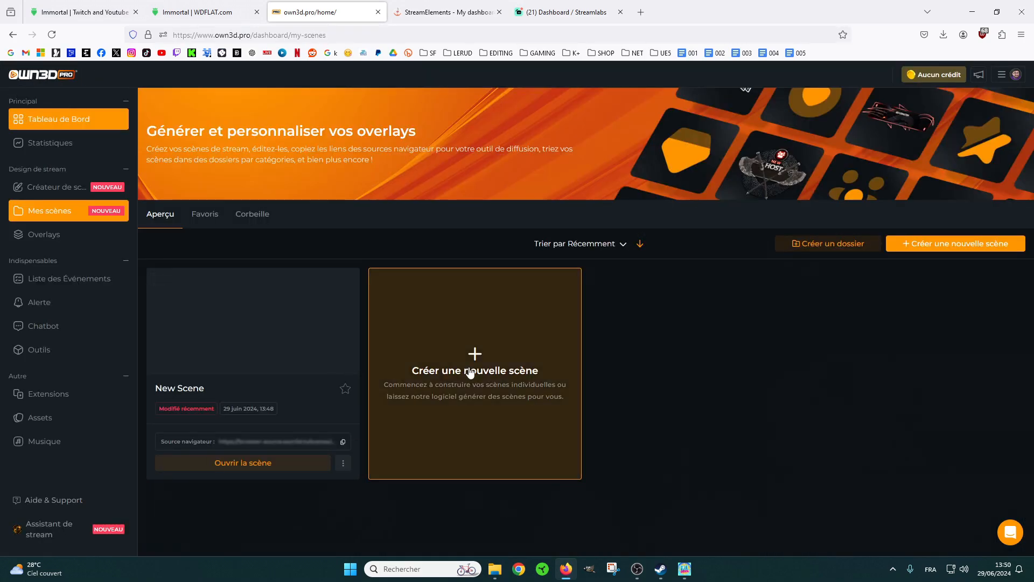
{"action": "left_click", "coordinate": [449, 358]}
{"action": "left_click", "coordinate": [617, 300]}
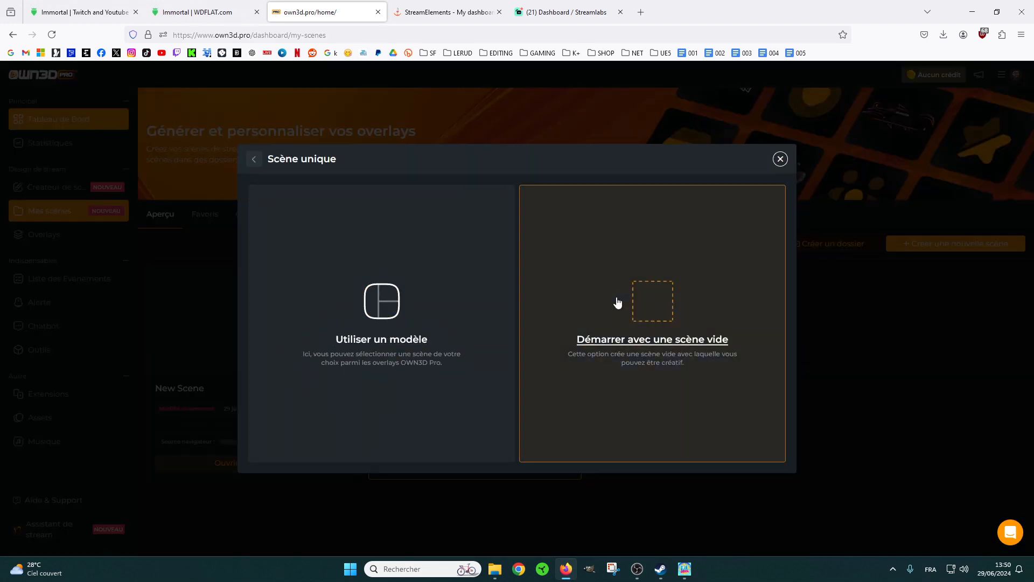
{"action": "left_click", "coordinate": [605, 306]}
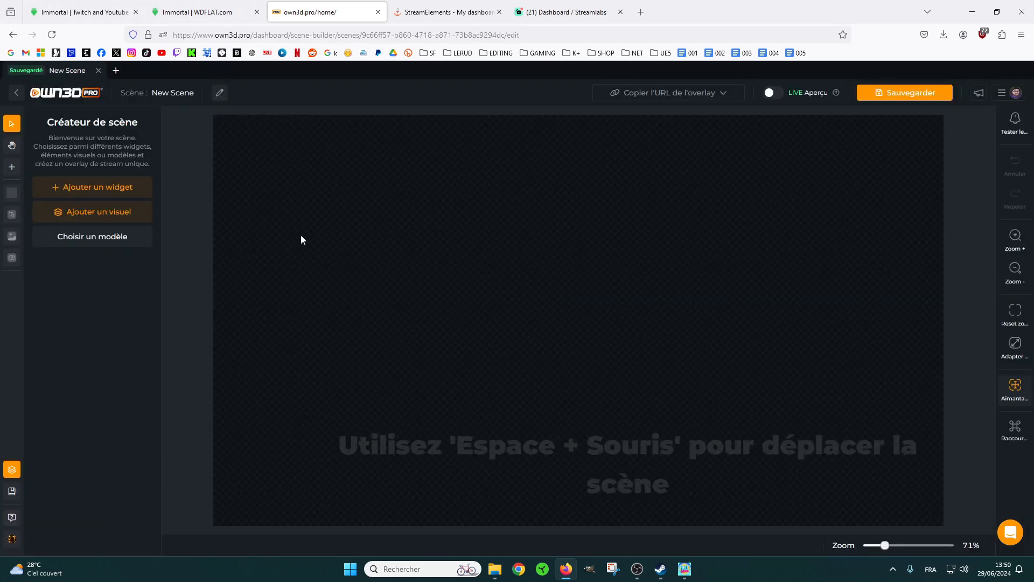
Add a Label widget to the new empty scene and open its settings.
{"action": "left_click", "coordinate": [59, 186]}
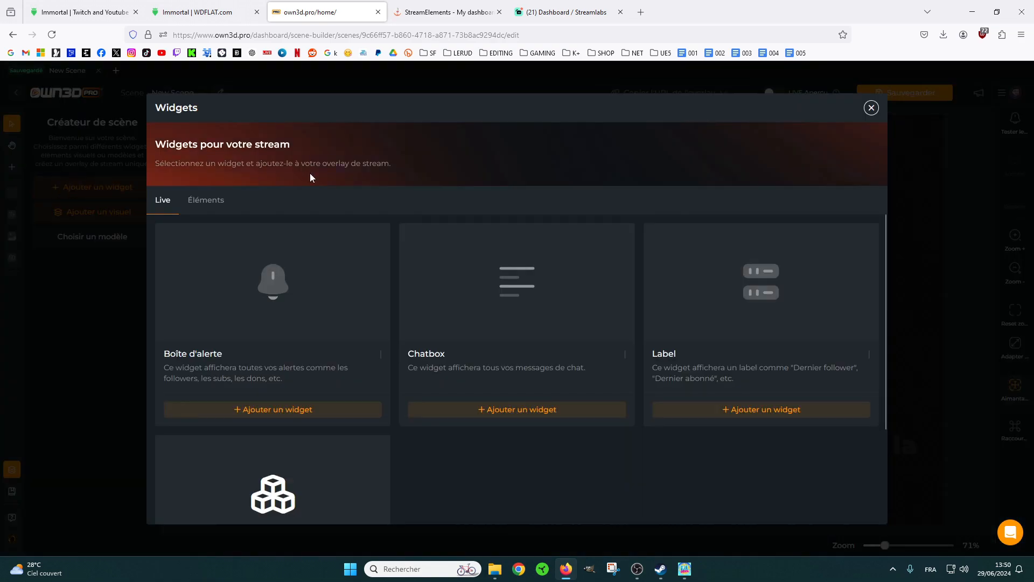
{"action": "left_click", "coordinate": [754, 410]}
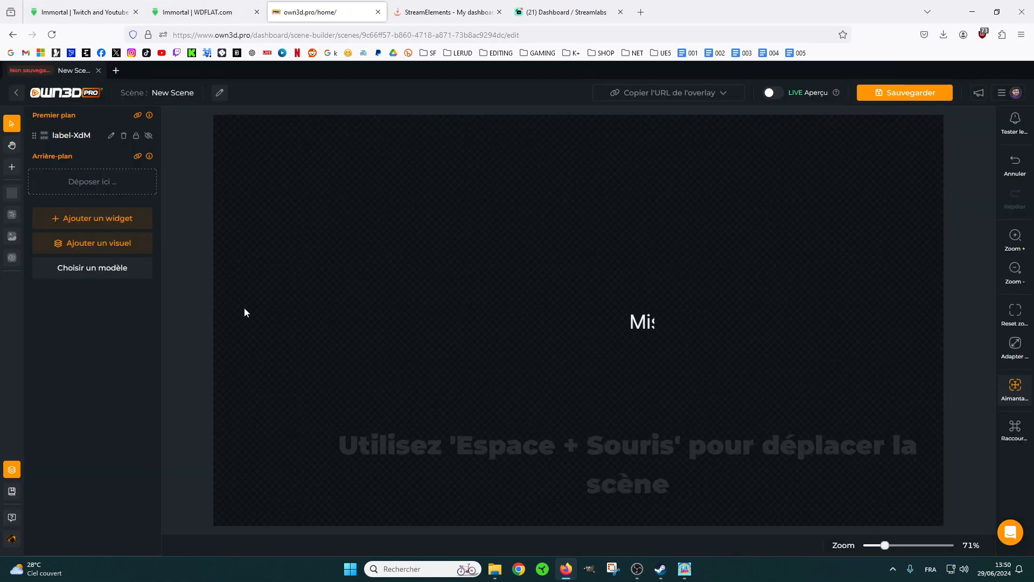
{"action": "left_click", "coordinate": [603, 326]}
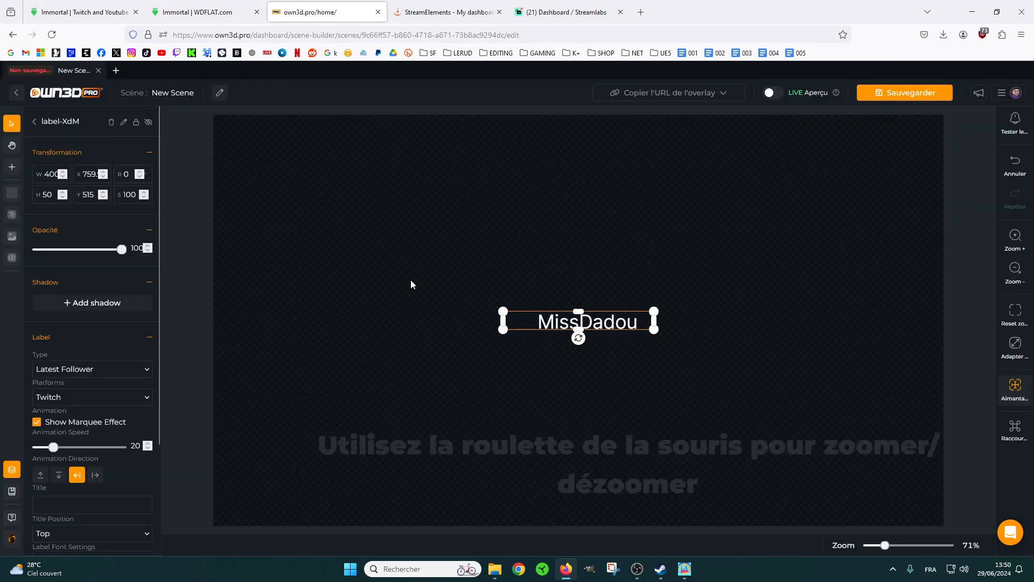
Set the label's type to Latest Subscriber and turn off its marquee effect.
{"action": "left_click", "coordinate": [139, 370]}
{"action": "left_click", "coordinate": [94, 403]}
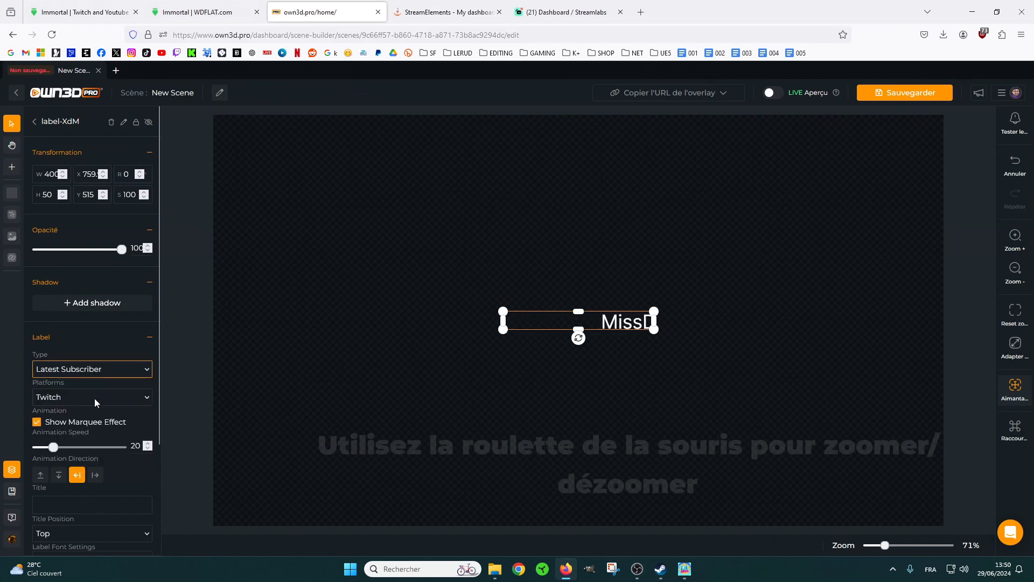
{"action": "scroll", "coordinate": [159, 356], "scroll_direction": "down", "scroll_amount": 2}
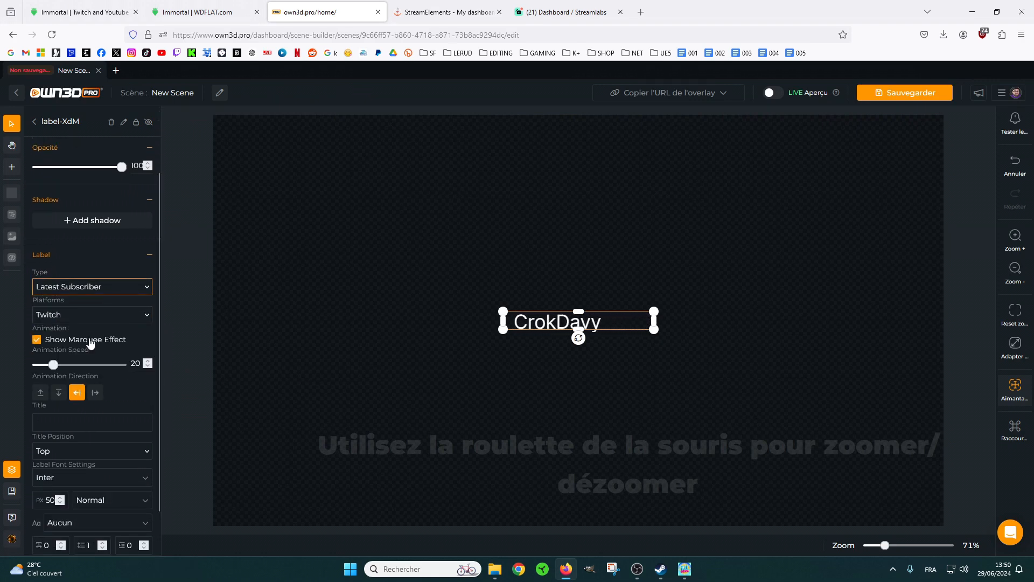
{"action": "left_click", "coordinate": [37, 339]}
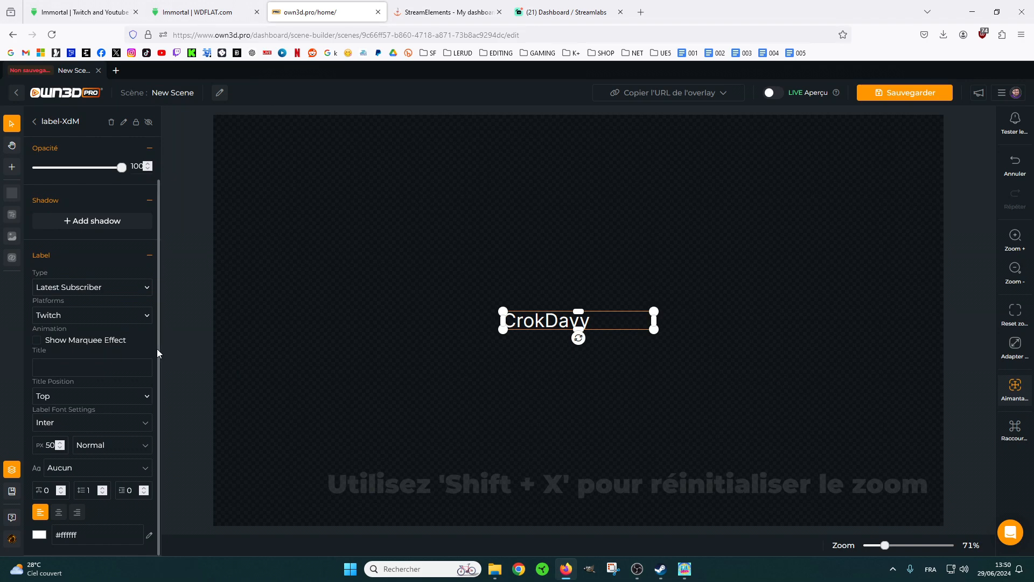
Save the subscriber label scene, copy the overlay URL of the complete scene and switch to OBS.
{"action": "left_click", "coordinate": [899, 95]}
{"action": "left_click", "coordinate": [664, 95]}
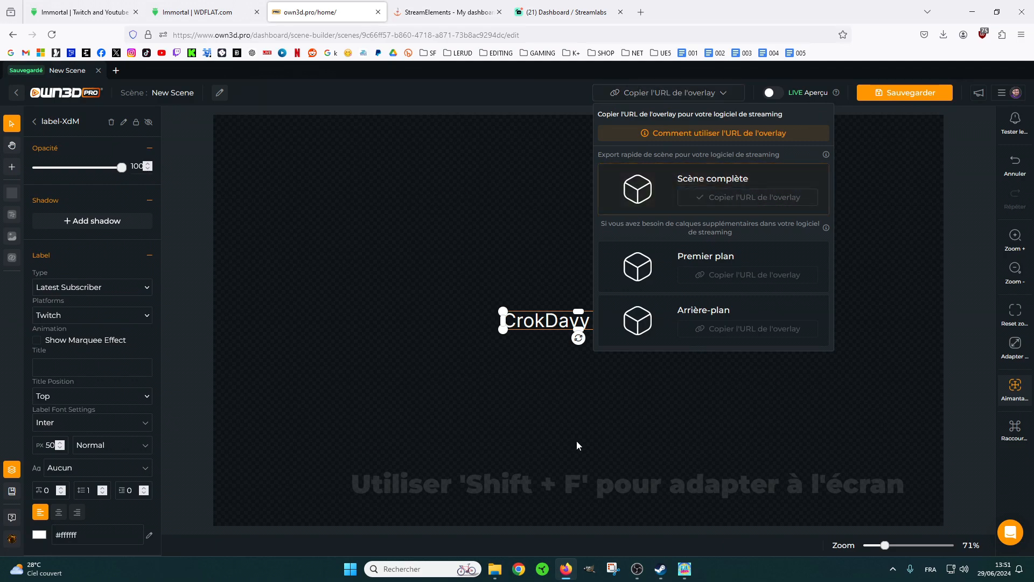
{"action": "left_click", "coordinate": [637, 569]}
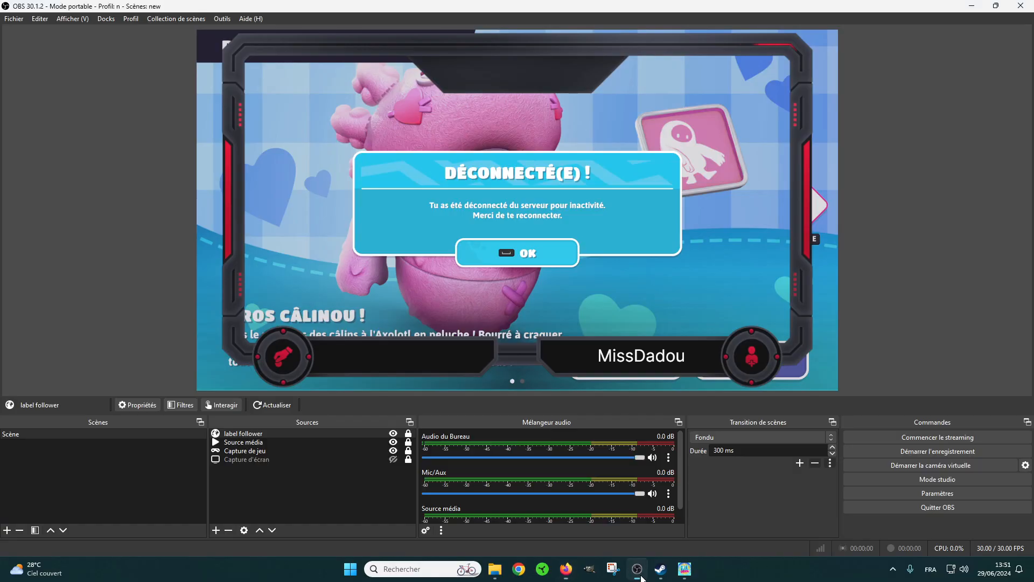
Add a new browser source named "label abonné" to the scene.
{"action": "left_click", "coordinate": [215, 530]}
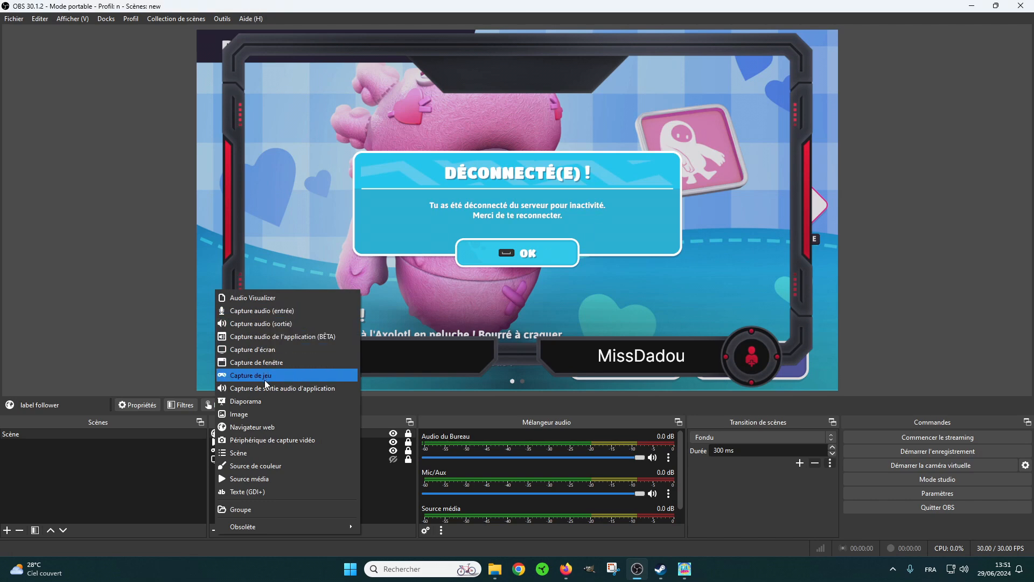
{"action": "left_click", "coordinate": [262, 426]}
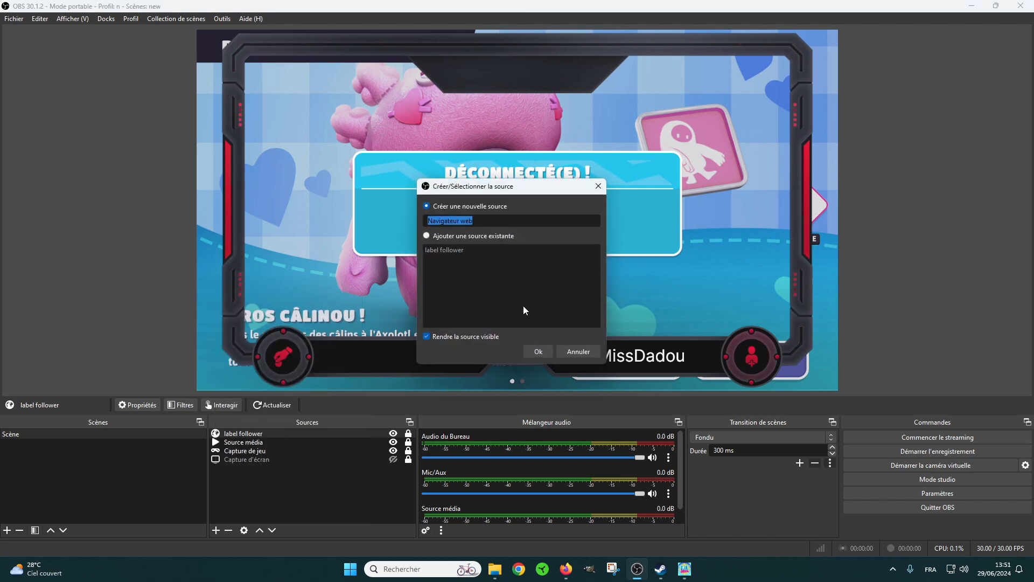
{"action": "type", "text": "label abonné"}
{"action": "left_click", "coordinate": [539, 353]}
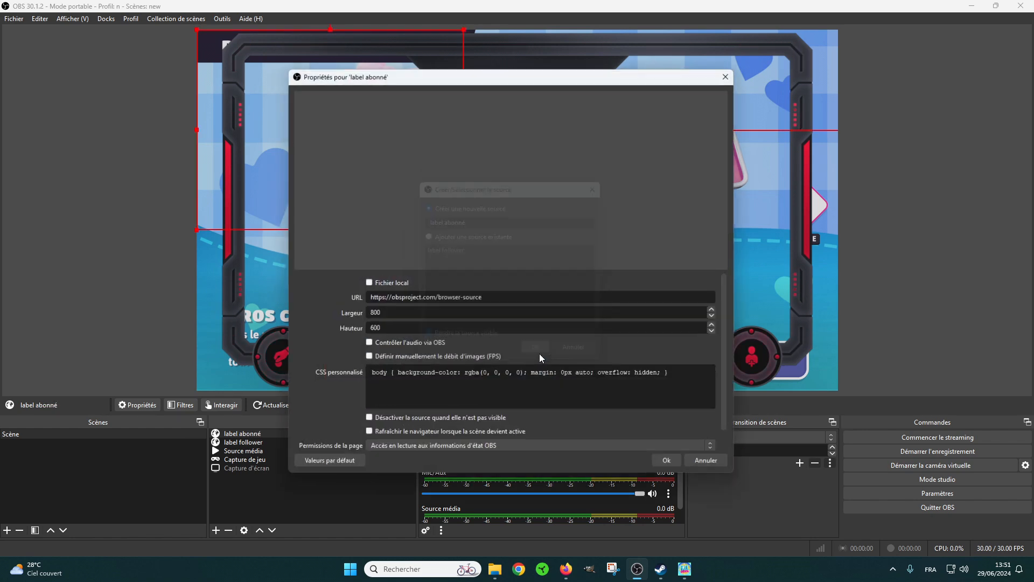
Set the subscriber label source to 1920 by 1080, paste the copied overlay URL as its URL and confirm its properties.
{"action": "type", "text": "1920"}
{"action": "key", "text": "Tab"}
{"action": "type", "text": "1"}
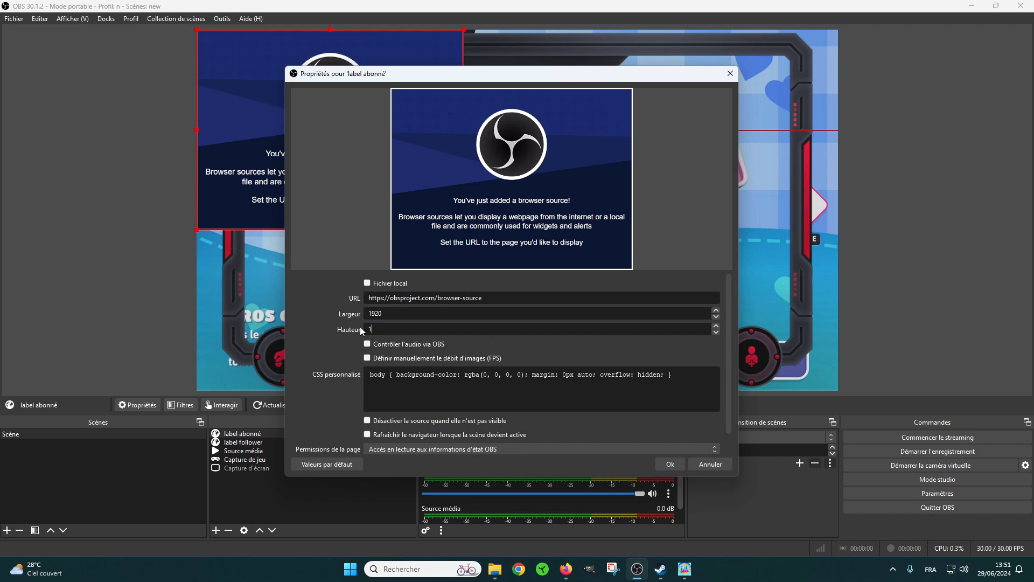
{"action": "type", "text": "080"}
{"action": "key", "text": "ctrl+a"}
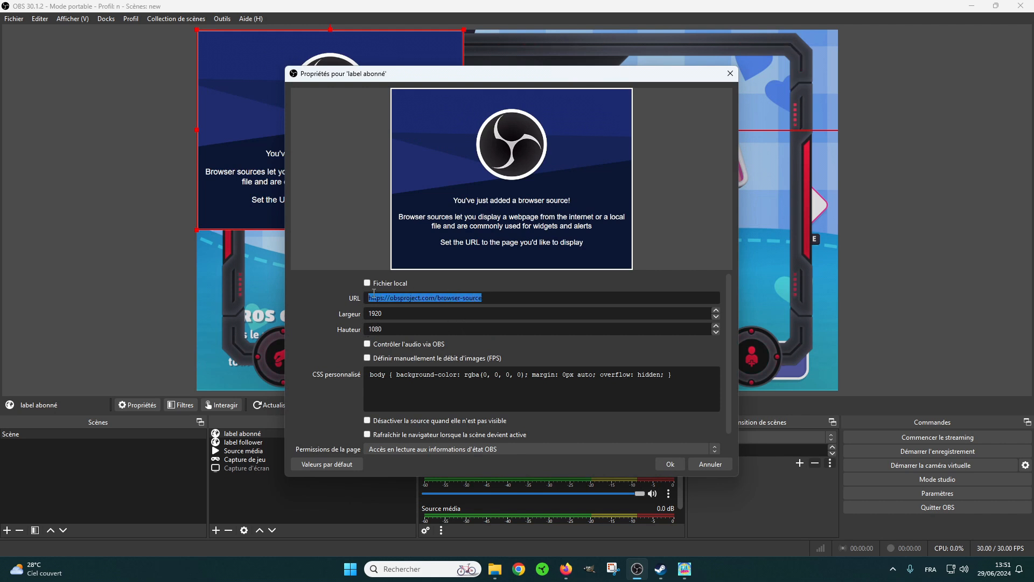
{"action": "key", "text": "ctrl+v"}
{"action": "left_click", "coordinate": [672, 464]}
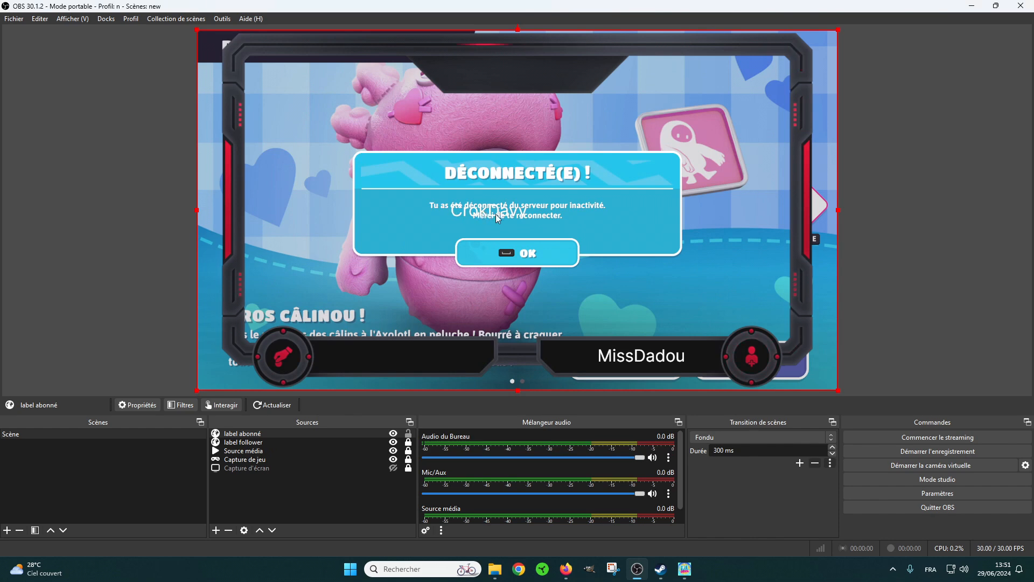
Place the subscriber label in the frame's lower-left bar, level with the follower label, checking it by hiding and showing the source.
{"action": "left_click_drag", "start_coordinate": [509, 213], "coordinate": [408, 359]}
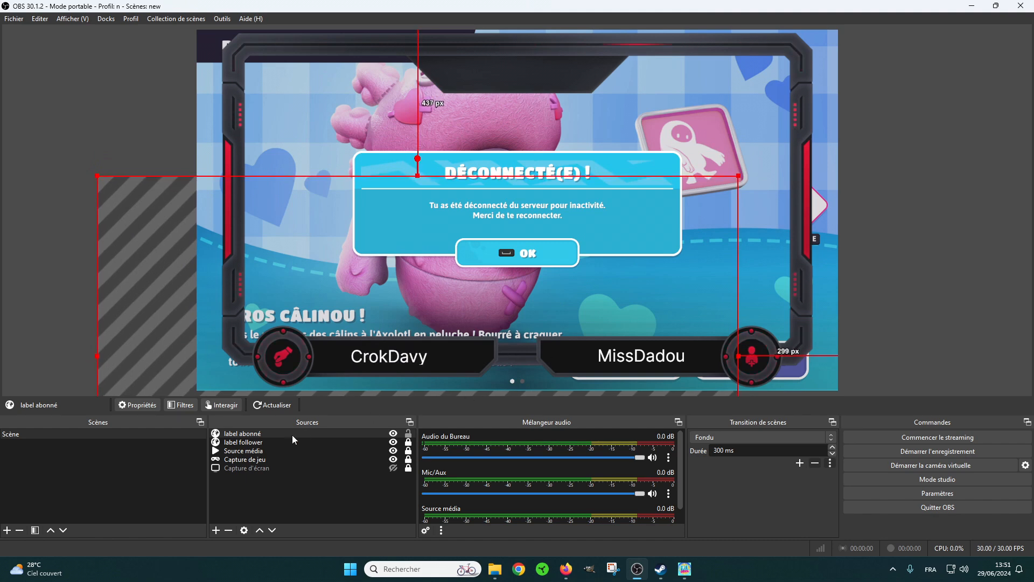
{"action": "left_click", "coordinate": [393, 434]}
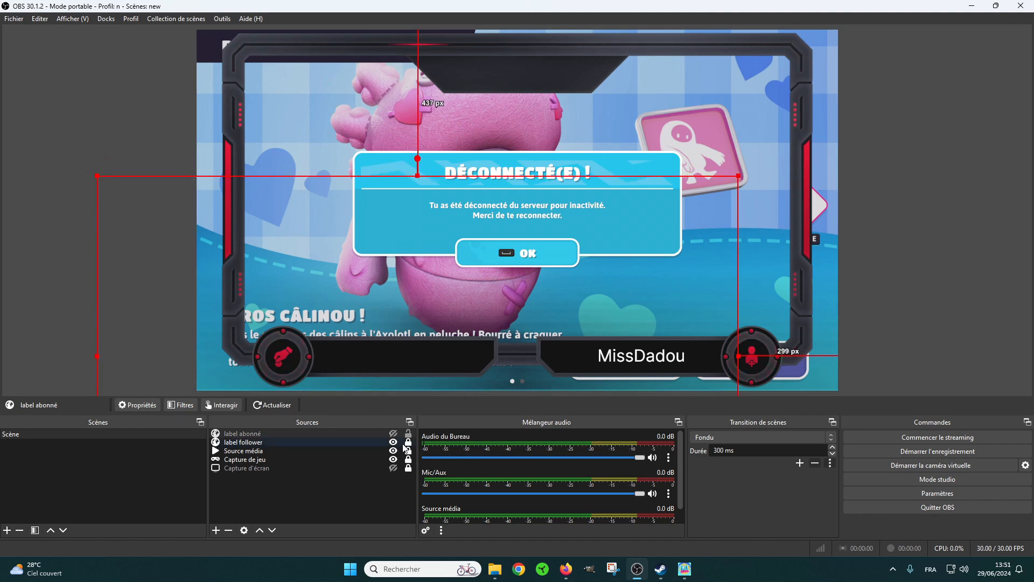
{"action": "left_click", "coordinate": [337, 443]}
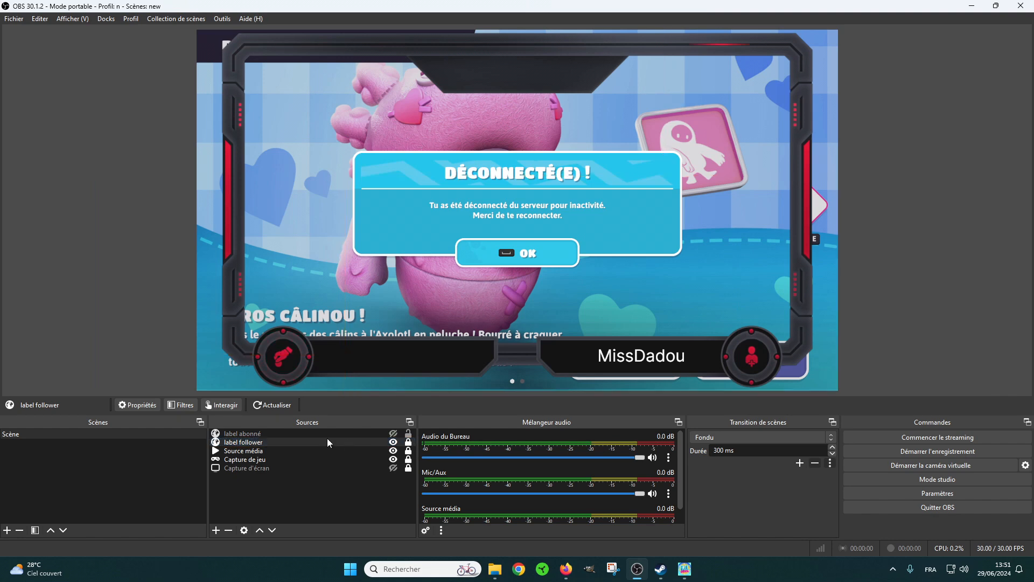
{"action": "left_click", "coordinate": [313, 434]}
{"action": "left_click", "coordinate": [394, 434]}
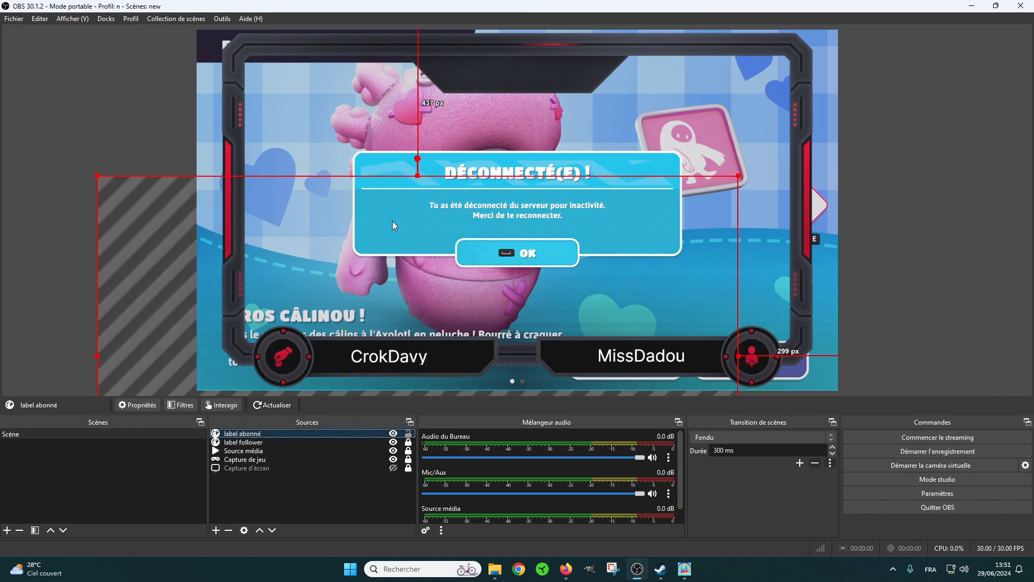
{"action": "key", "text": "Up"}
{"action": "key", "text": "Up"}
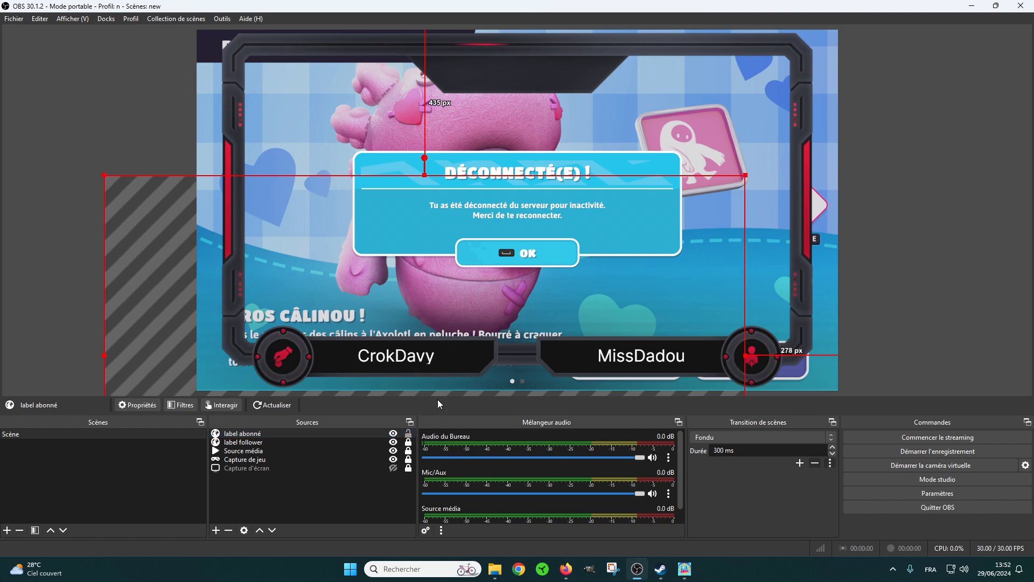
Lock the subscriber label source and add a Texte (GDI+) source containing the text "LERUD".
{"action": "left_click", "coordinate": [409, 434]}
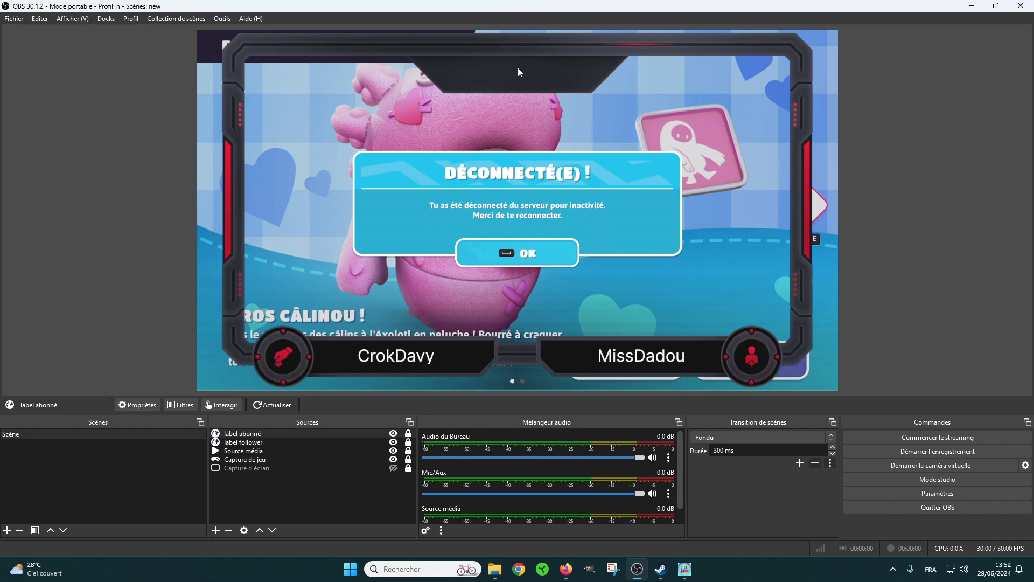
{"action": "left_click", "coordinate": [216, 531]}
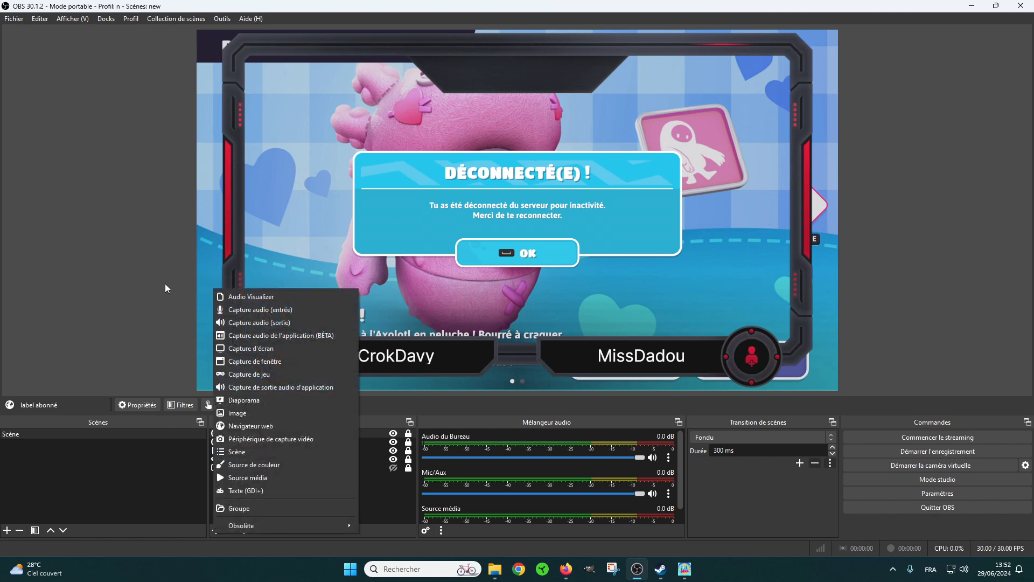
{"action": "left_click", "coordinate": [257, 490]}
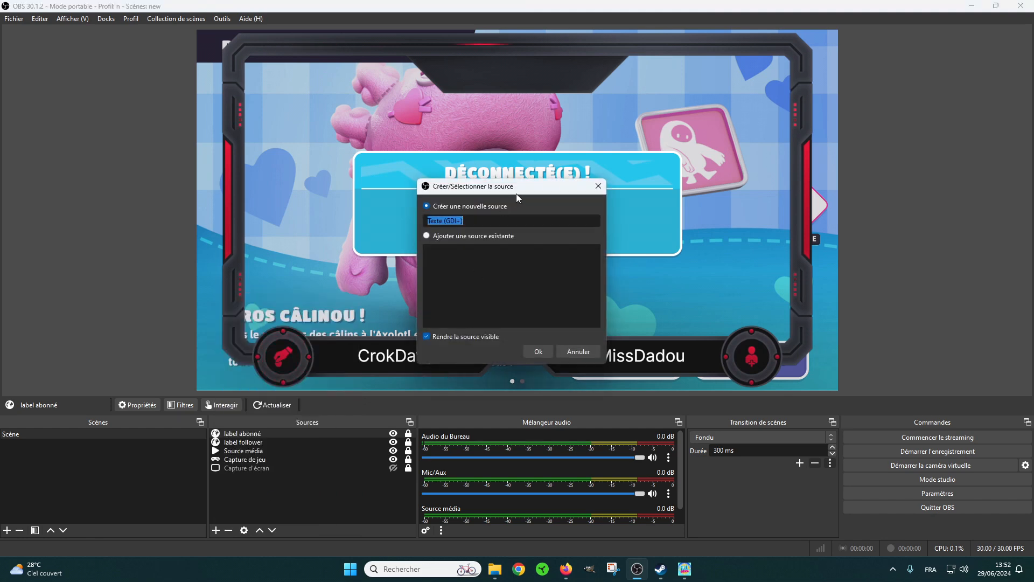
{"action": "left_click", "coordinate": [535, 350]}
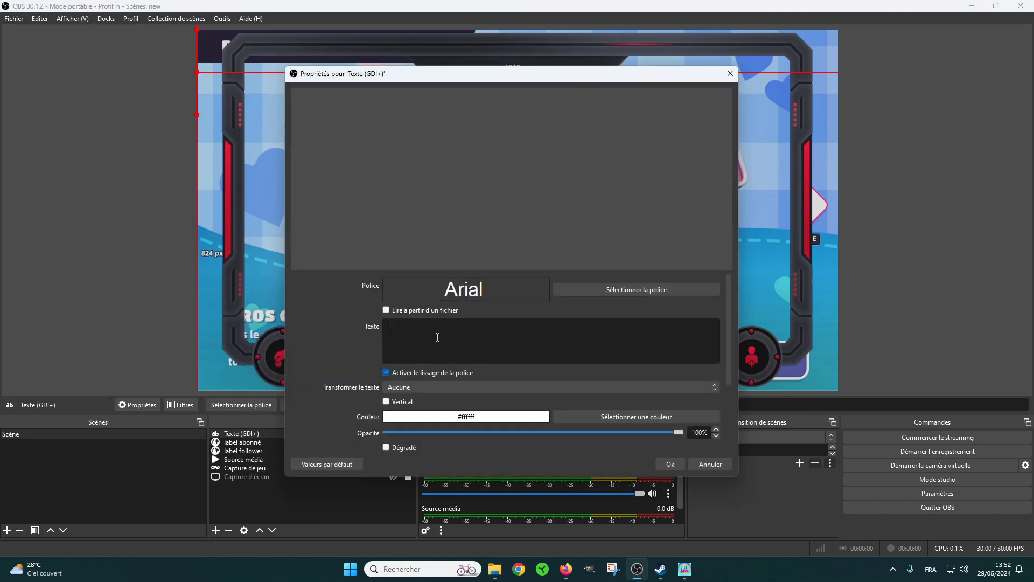
{"action": "type", "text": "LERUD"}
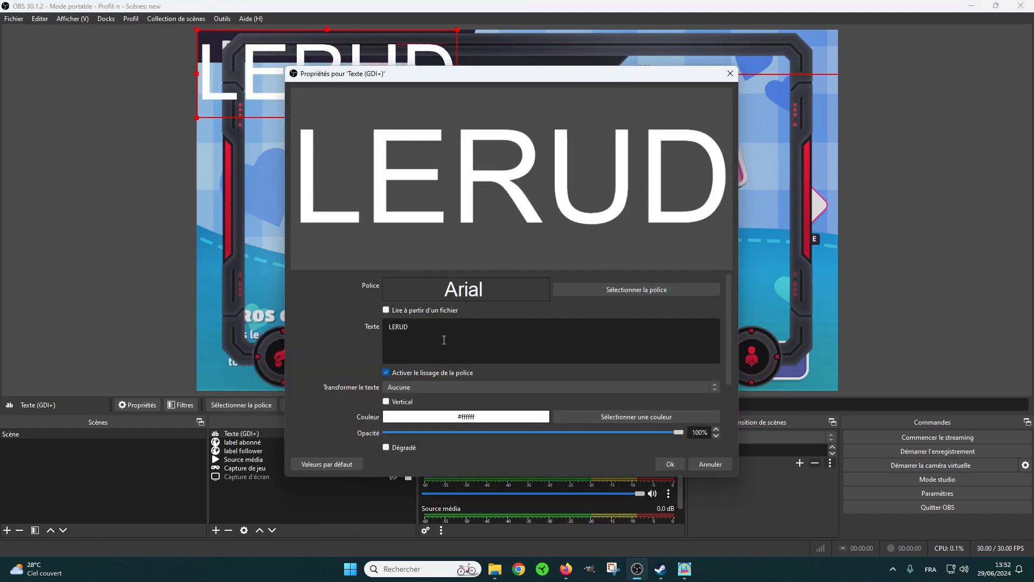
Set the font of the LERUD text to Italia Std Medium.
{"action": "left_click", "coordinate": [622, 290]}
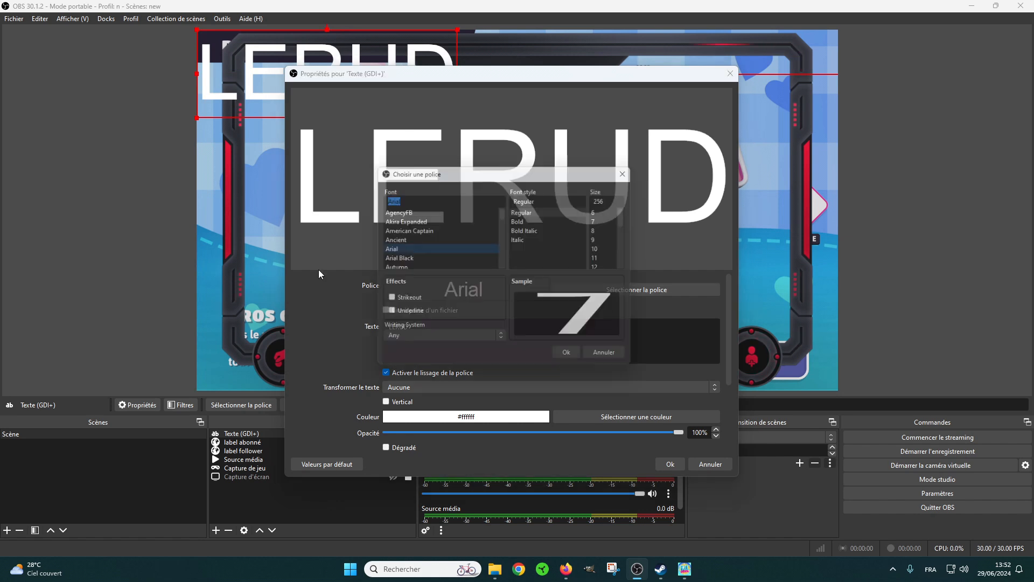
{"action": "left_click_drag", "start_coordinate": [505, 212], "coordinate": [505, 228]}
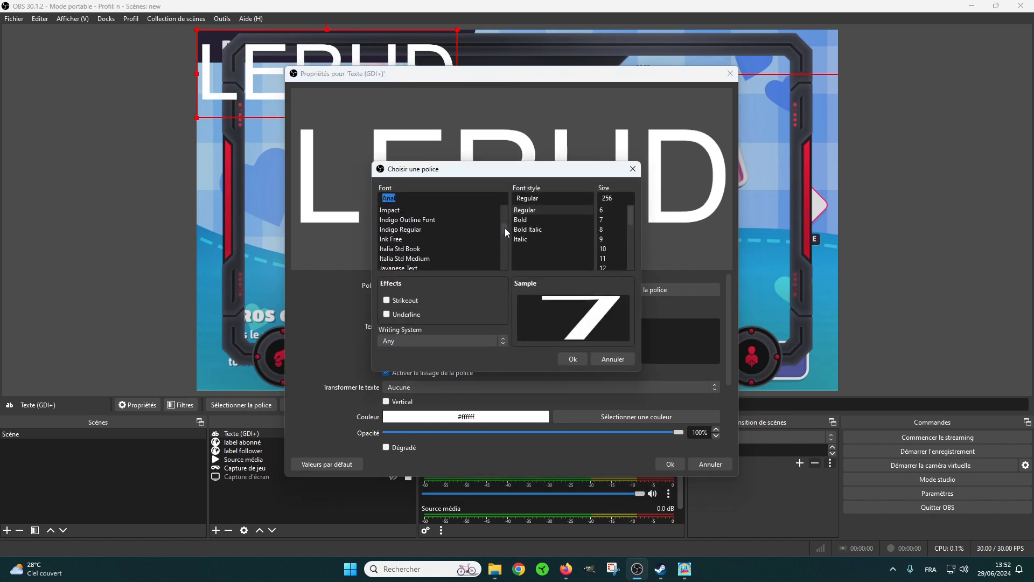
{"action": "left_click", "coordinate": [438, 258]}
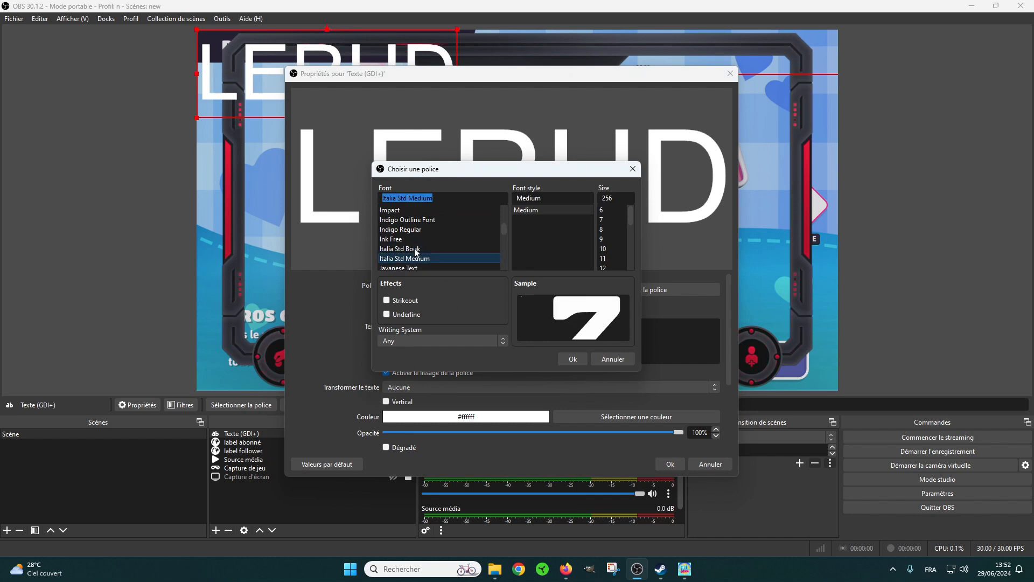
{"action": "left_click", "coordinate": [570, 358]}
Give the LERUD text a black (#000000) outline with a thickness of 7 and confirm its properties.
{"action": "left_click_drag", "start_coordinate": [726, 318], "coordinate": [730, 386]}
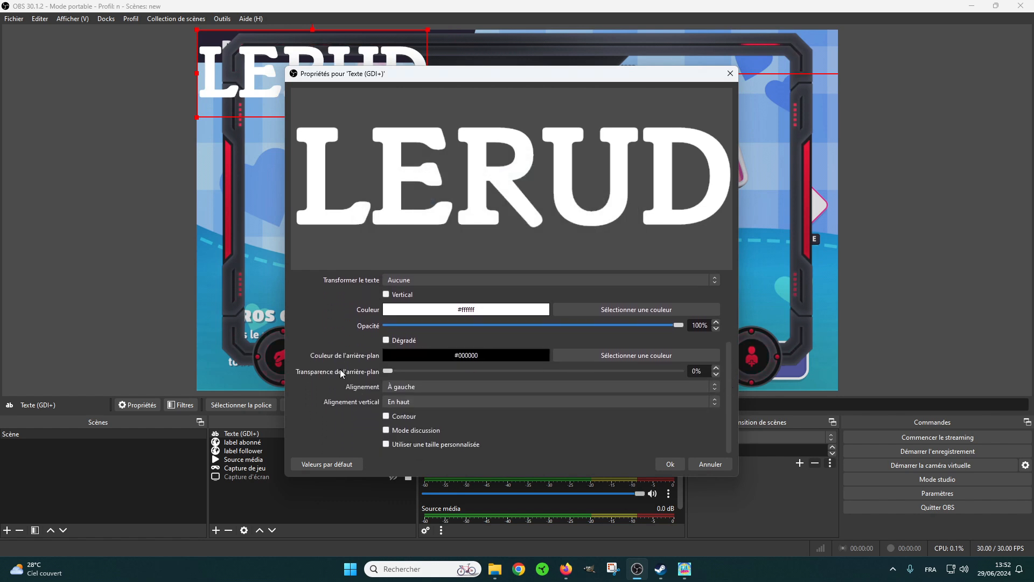
{"action": "left_click", "coordinate": [386, 415]}
{"action": "left_click", "coordinate": [584, 429]}
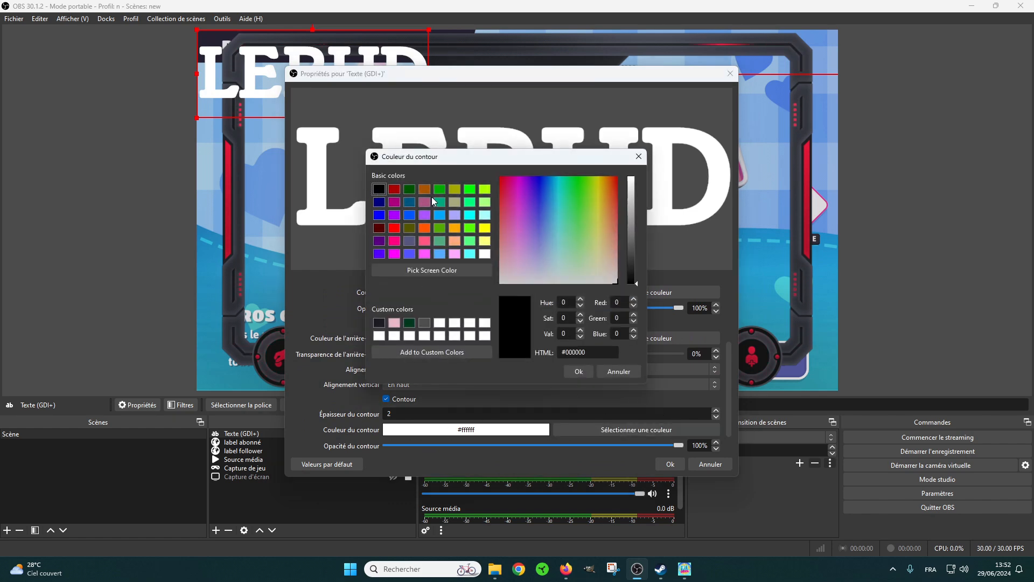
{"action": "left_click", "coordinate": [578, 371]}
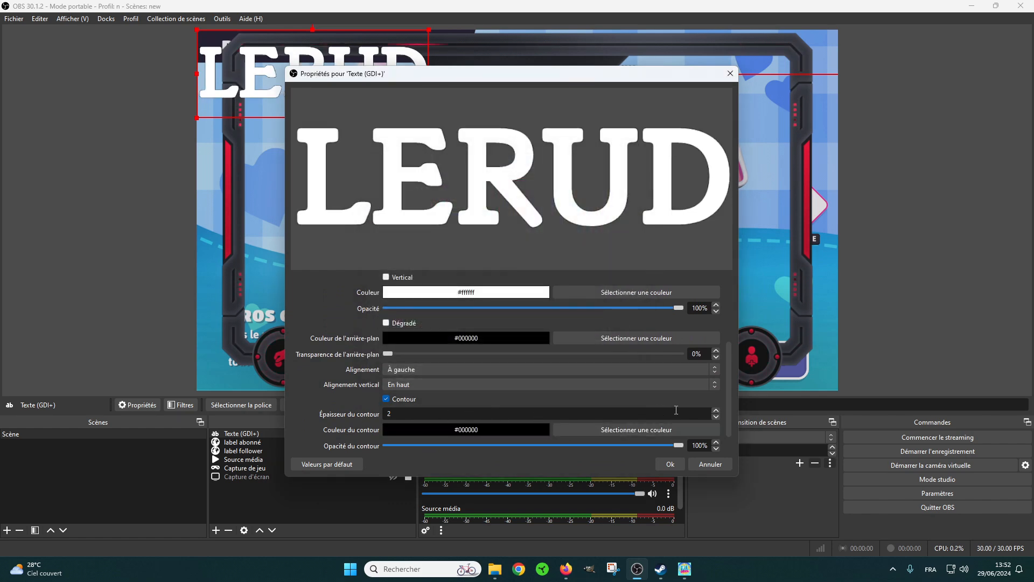
{"action": "left_click", "coordinate": [717, 411]}
{"action": "left_click", "coordinate": [717, 412]}
{"action": "left_click", "coordinate": [716, 411]}
{"action": "left_click", "coordinate": [719, 412]}
{"action": "left_click", "coordinate": [719, 412]}
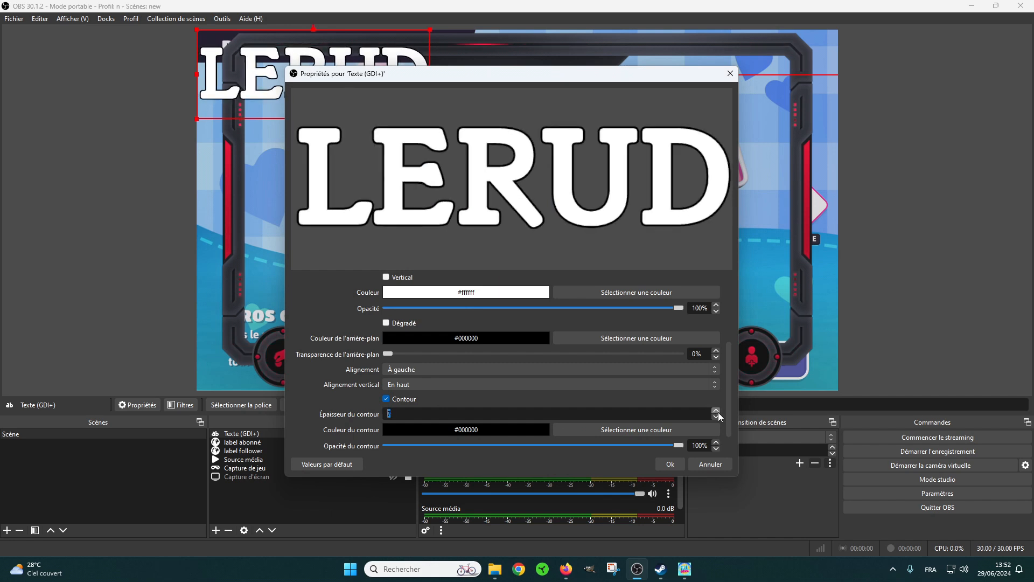
{"action": "scroll", "coordinate": [725, 408], "scroll_direction": "down", "scroll_amount": 1}
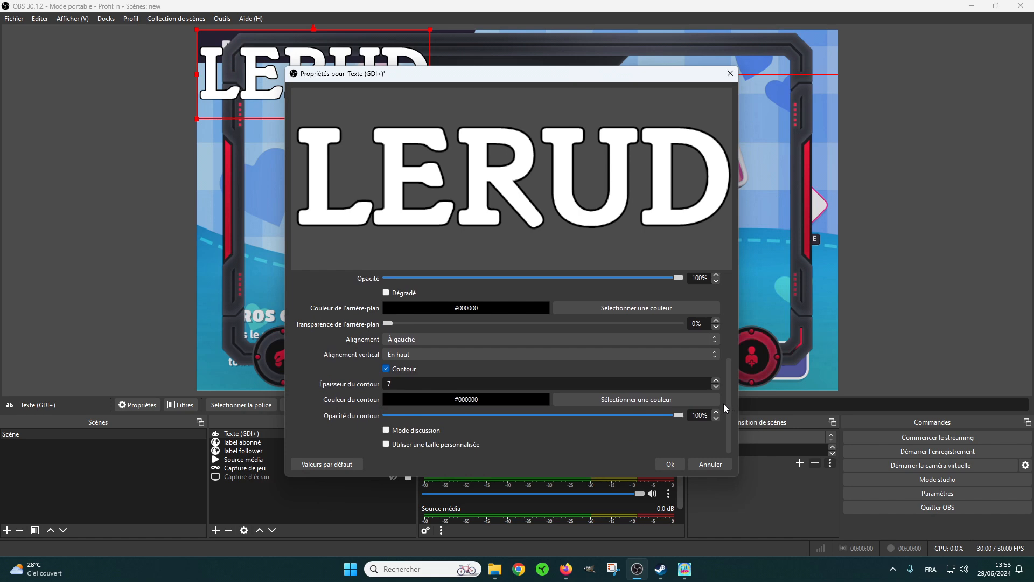
{"action": "left_click", "coordinate": [670, 464]}
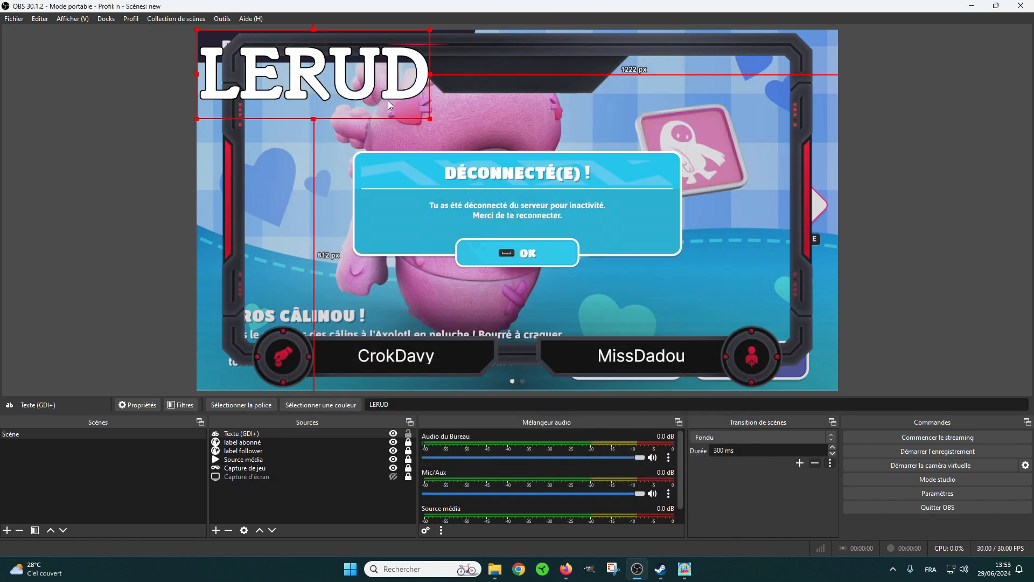
Shrink the LERUD text, centre it in the frame's upper plate about 77 px below the canvas edge, and lock it.
{"action": "left_click_drag", "start_coordinate": [430, 119], "coordinate": [538, 80]}
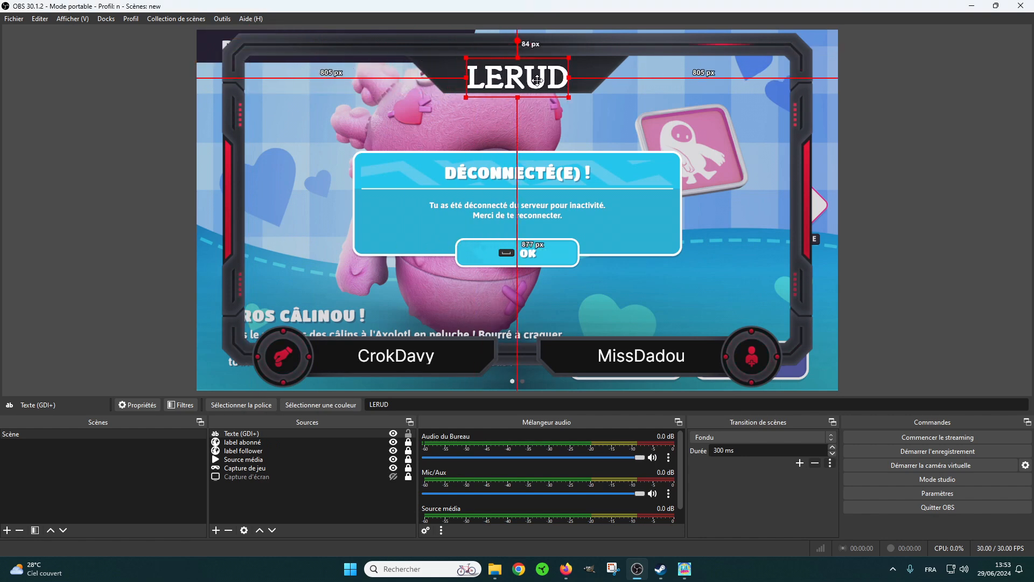
{"action": "left_click_drag", "start_coordinate": [538, 79], "coordinate": [541, 78]}
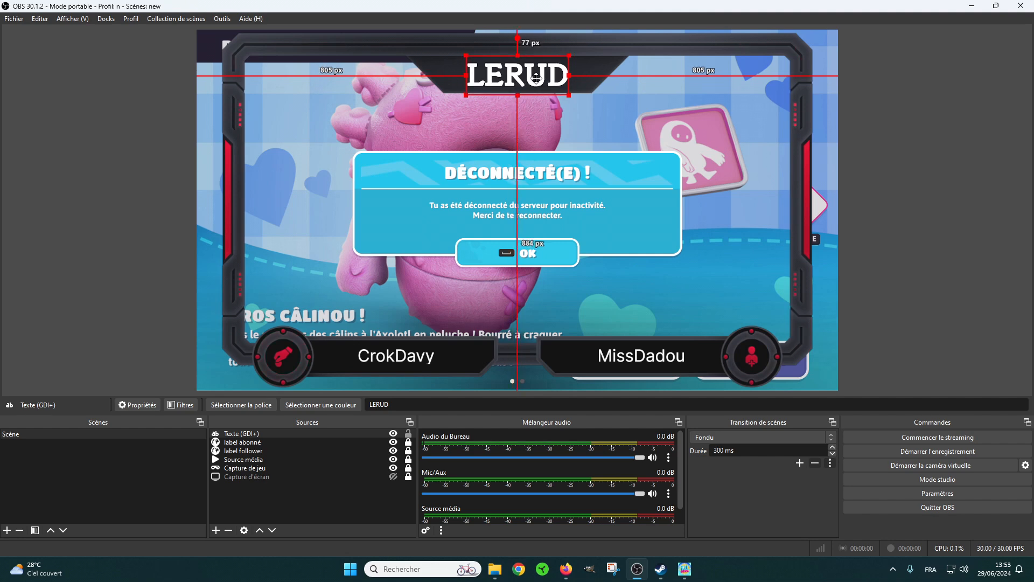
{"action": "left_click", "coordinate": [597, 114]}
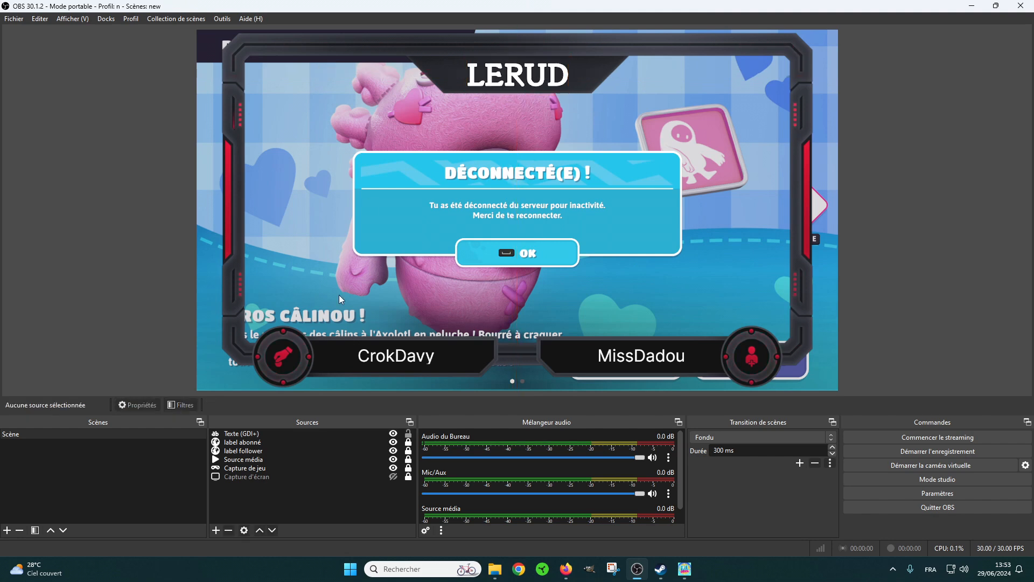
{"action": "left_click", "coordinate": [261, 433]}
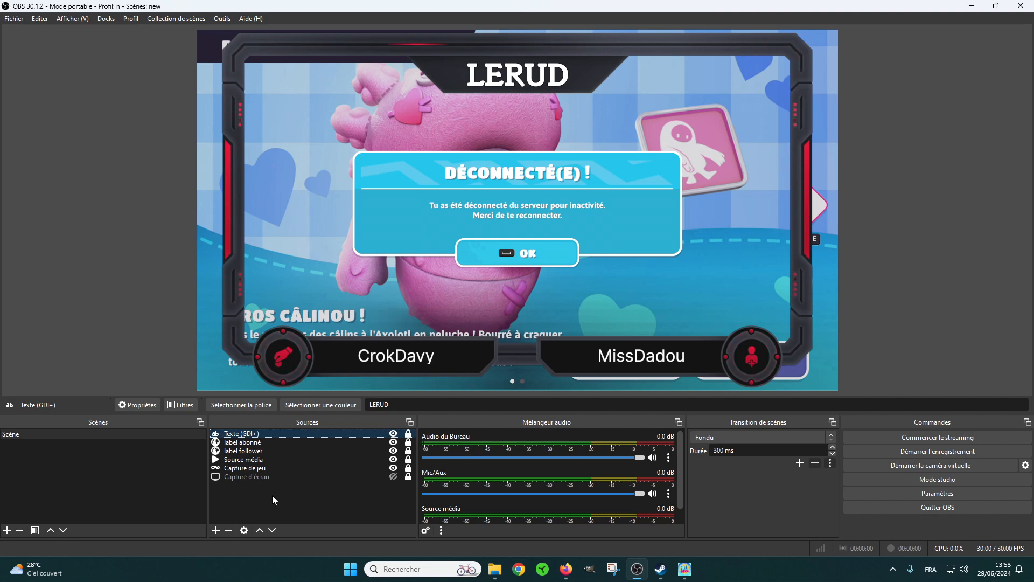
Add a new video capture device source named "webcam" to the scene.
{"action": "left_click", "coordinate": [216, 530]}
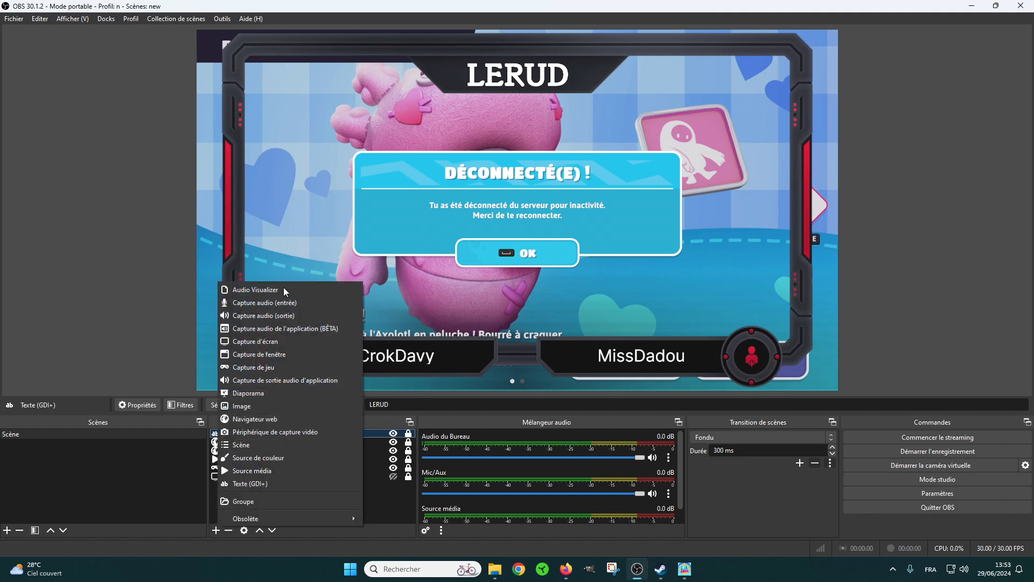
{"action": "left_click", "coordinate": [283, 432]}
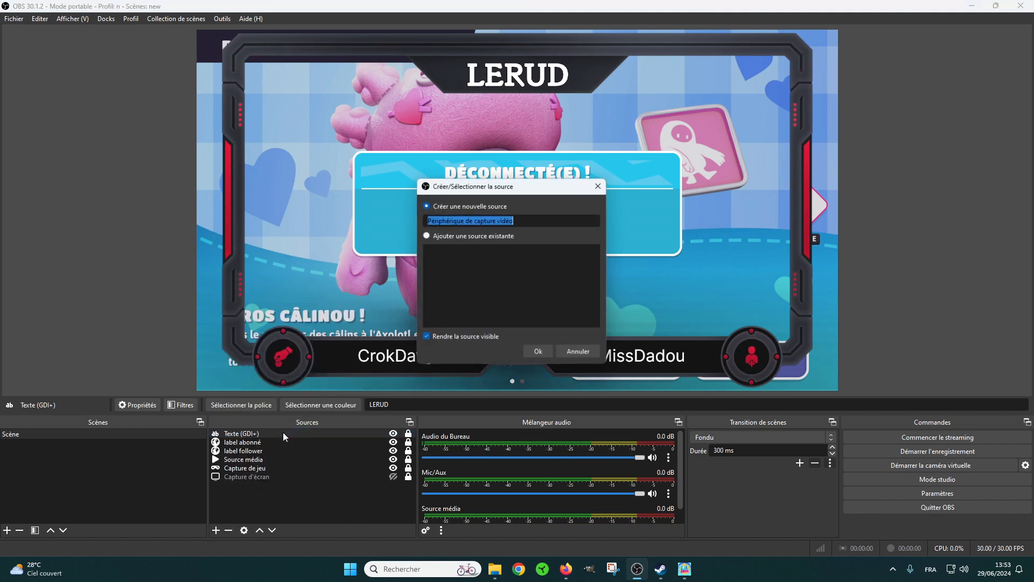
{"action": "type", "text": "webcam"}
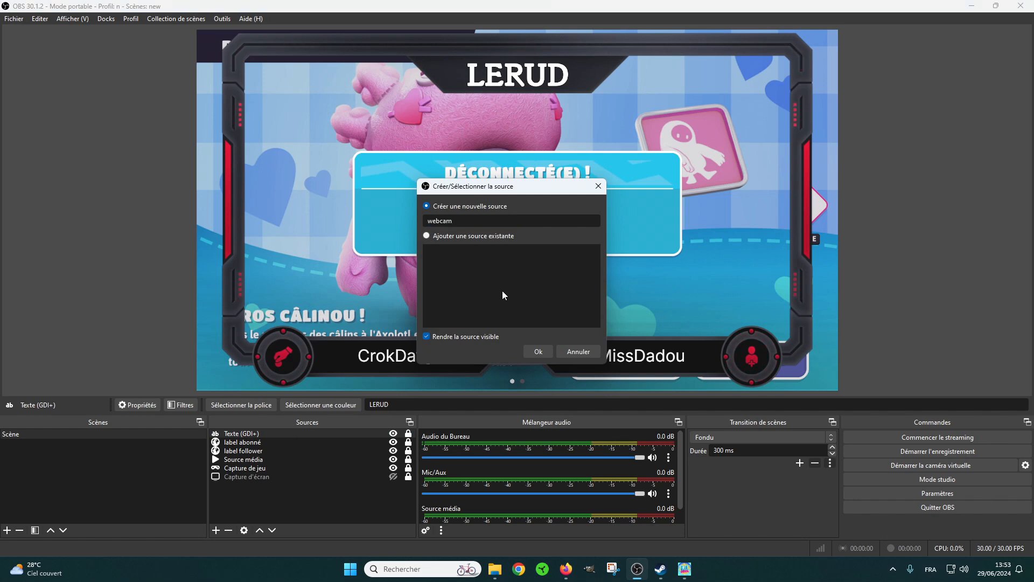
{"action": "left_click", "coordinate": [536, 353]}
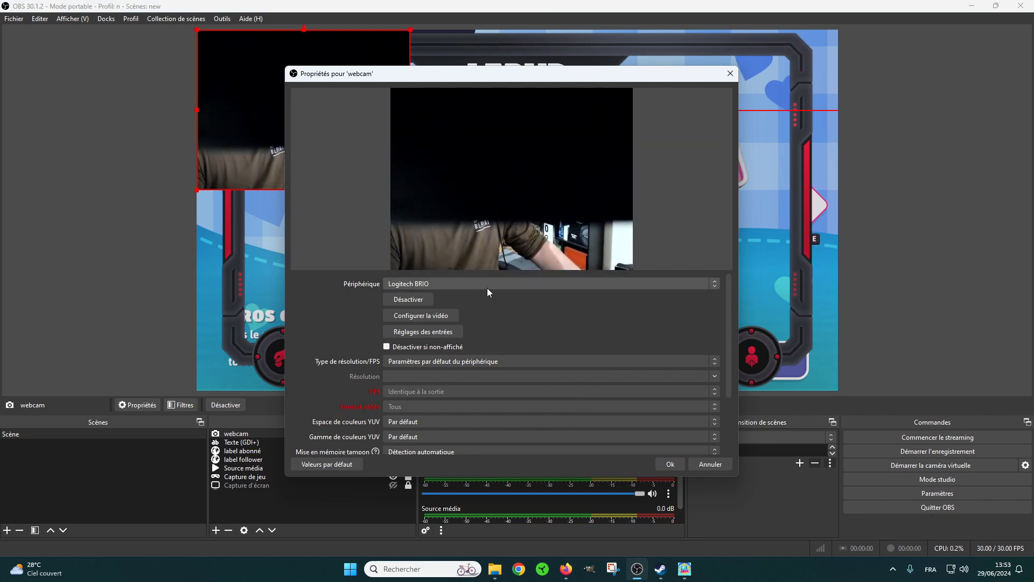
Set the webcam's resolution type to Personnalisé and its resolution to 1920x1080.
{"action": "left_click", "coordinate": [619, 361]}
{"action": "left_click", "coordinate": [432, 377]}
{"action": "left_click", "coordinate": [715, 377]}
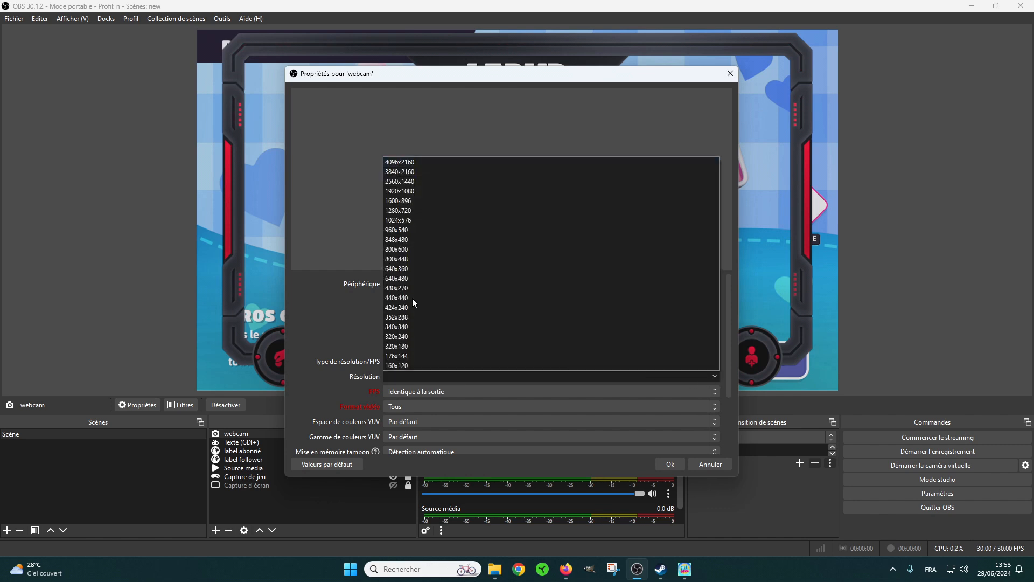
{"action": "left_click", "coordinate": [411, 186]}
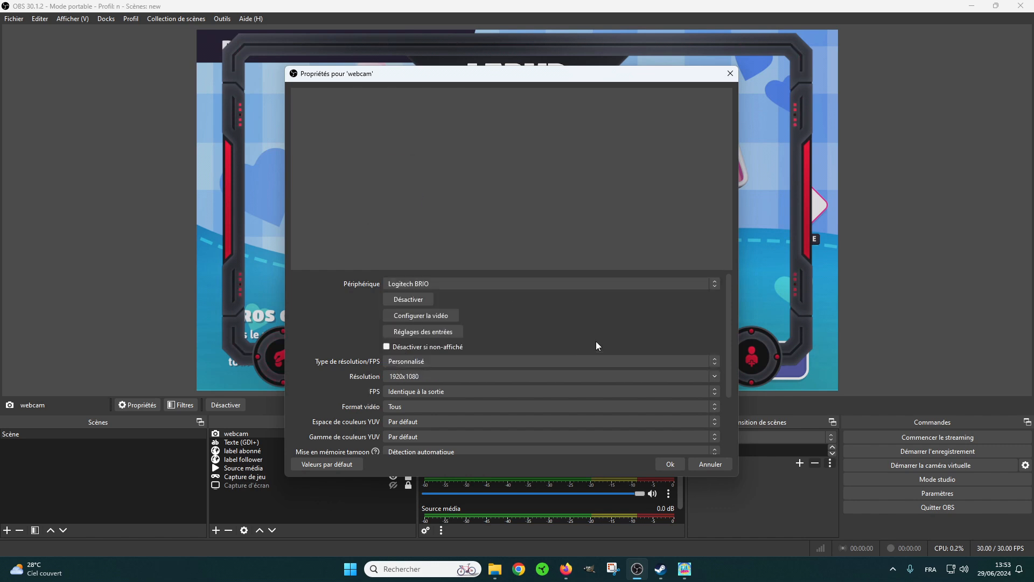
In the camera's video configuration, turn off automatic exposure and set the gain to 11, confirming the webcam properties.
{"action": "left_click_drag", "start_coordinate": [492, 77], "coordinate": [699, 123]}
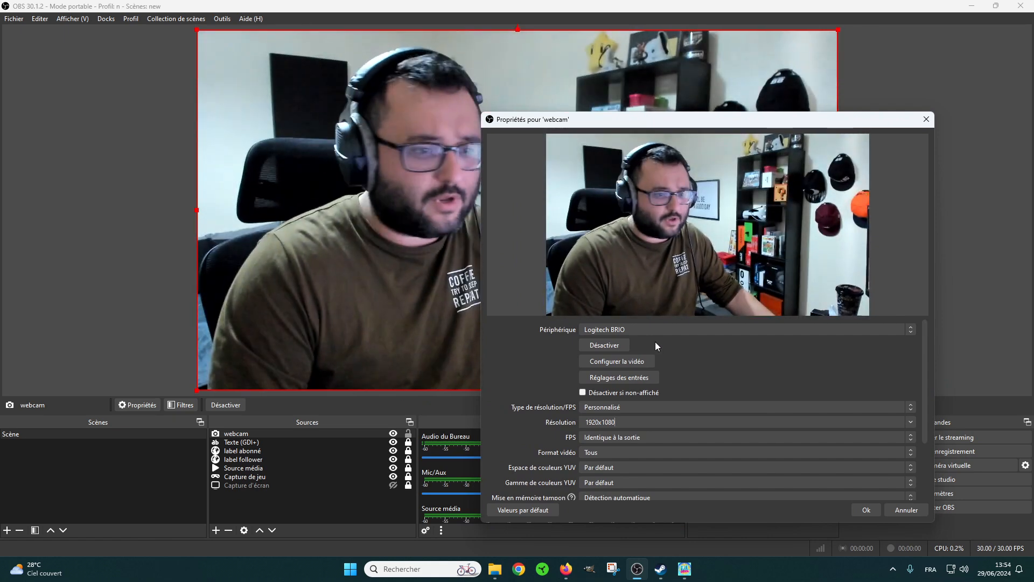
{"action": "left_click", "coordinate": [625, 358]}
{"action": "left_click_drag", "start_coordinate": [98, 62], "coordinate": [257, 102]}
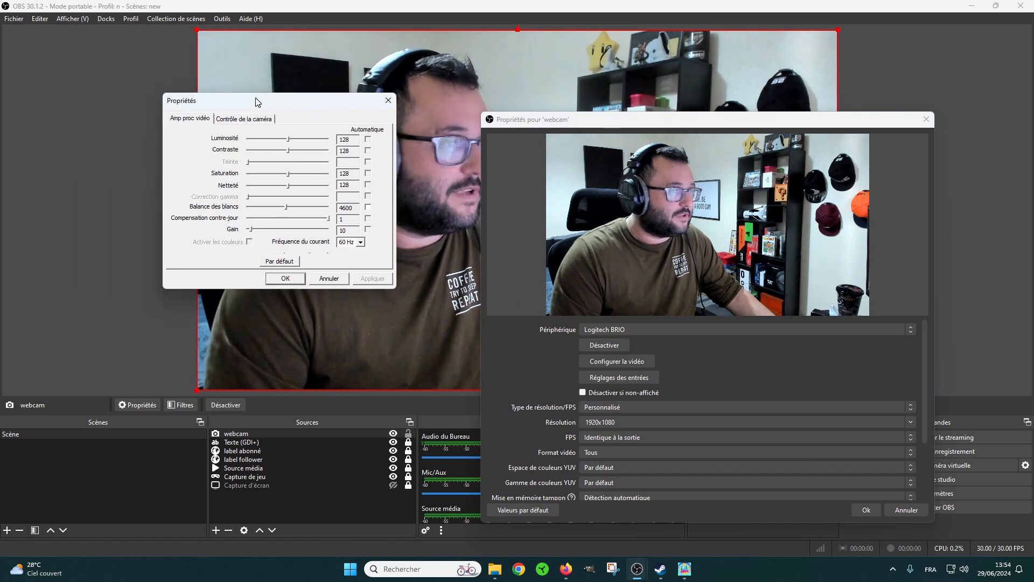
{"action": "left_click", "coordinate": [244, 122]}
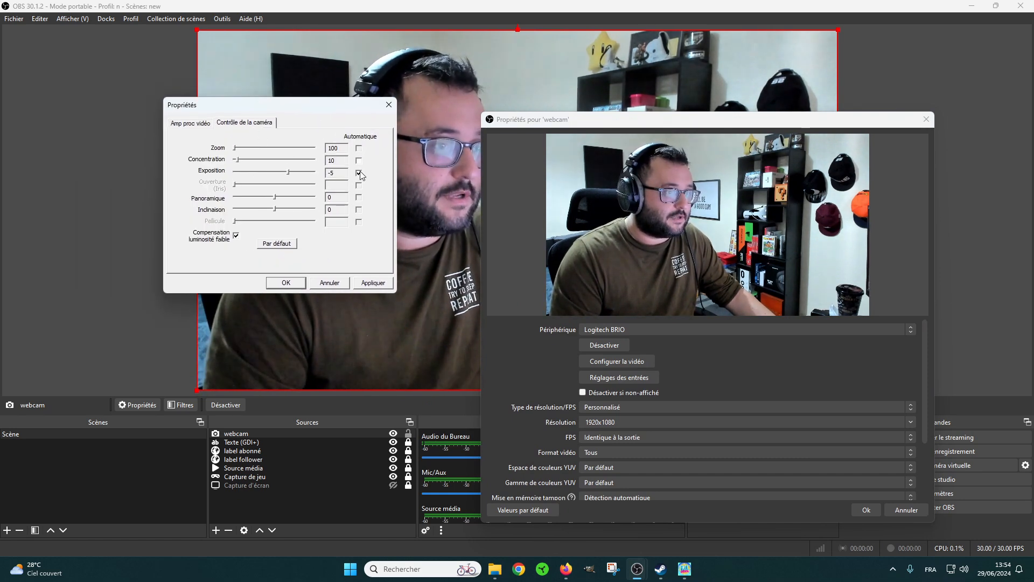
{"action": "left_click", "coordinate": [359, 173]}
{"action": "left_click", "coordinate": [199, 123]}
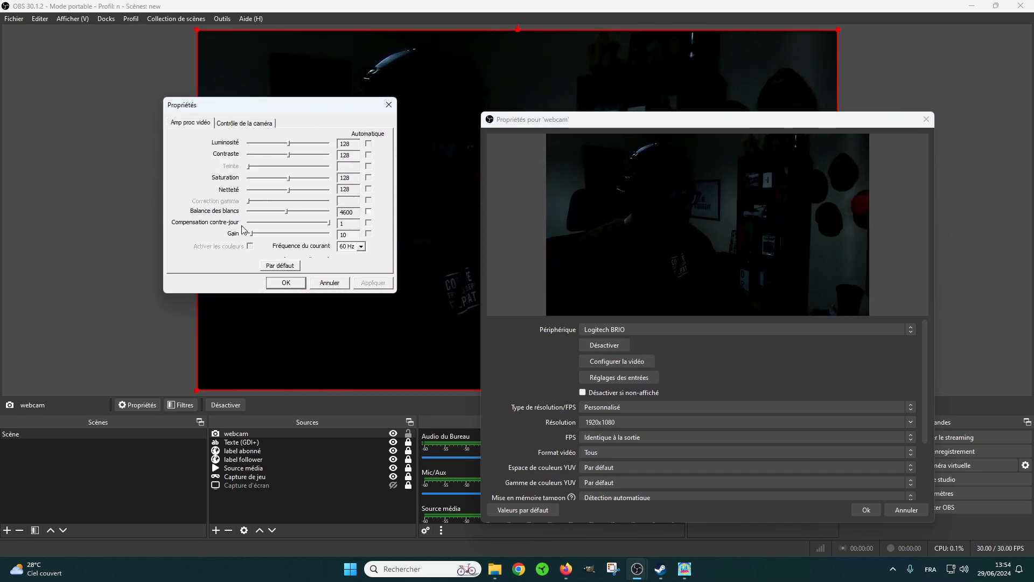
{"action": "left_click_drag", "start_coordinate": [254, 235], "coordinate": [255, 235]}
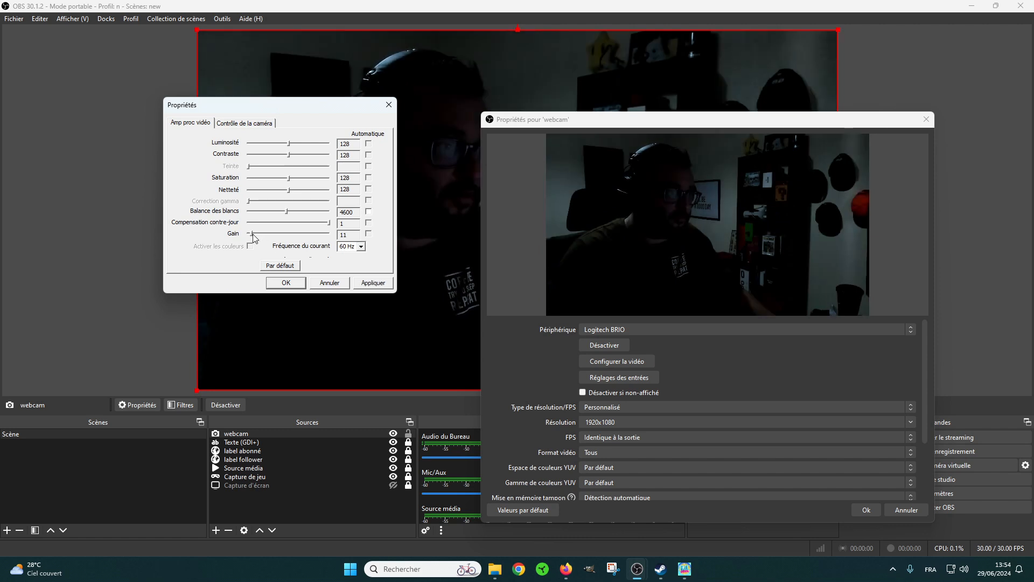
{"action": "left_click", "coordinate": [288, 281]}
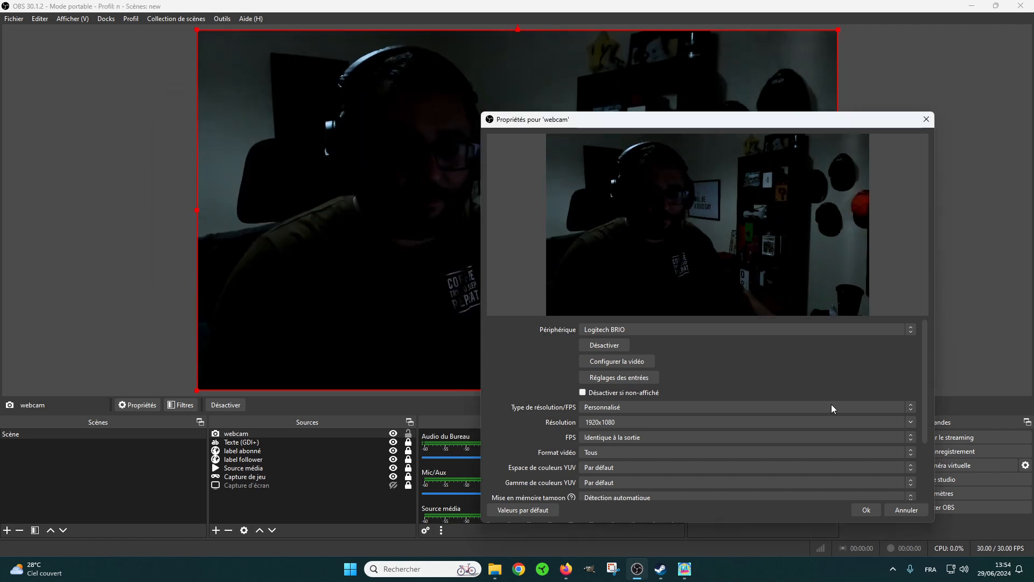
{"action": "left_click", "coordinate": [867, 510]}
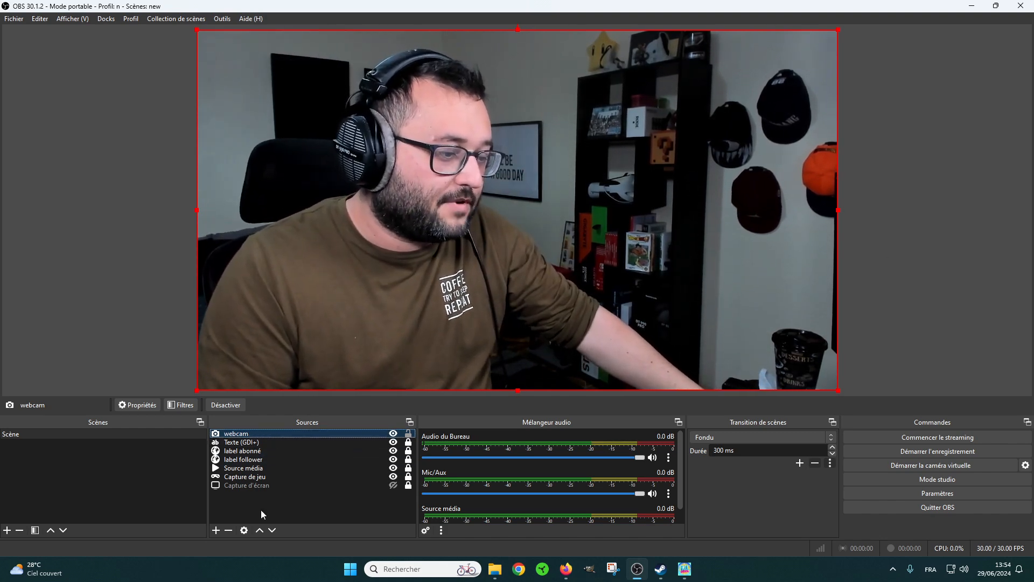
Move the webcam source down the source order to just beneath the frame's media source.
{"action": "left_click", "coordinate": [272, 530]}
{"action": "left_click", "coordinate": [272, 530]}
{"action": "left_click", "coordinate": [272, 530]}
{"action": "left_click", "coordinate": [272, 530]}
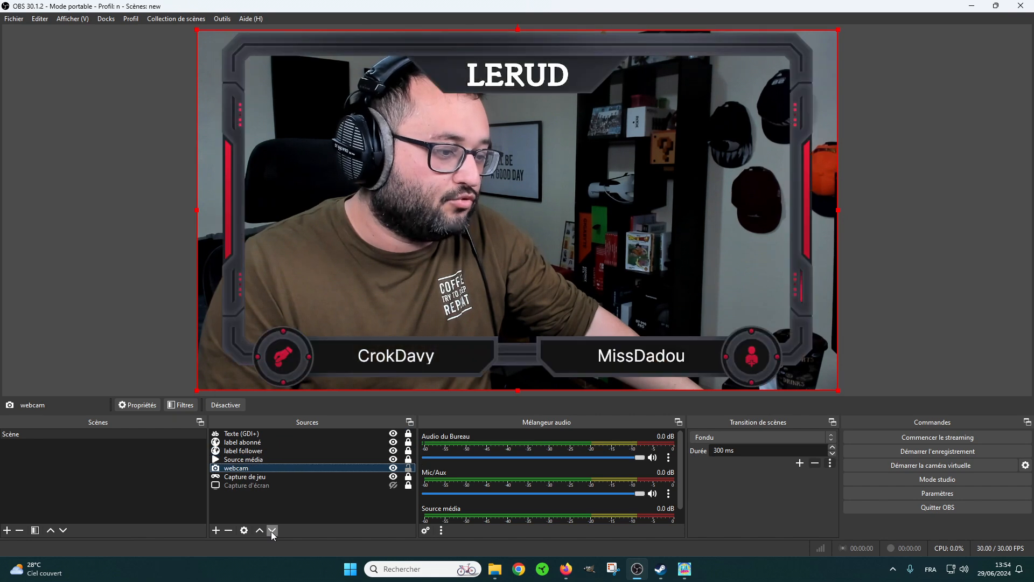
Rename the frame's media source as "cadre webcam".
{"action": "left_click", "coordinate": [265, 461]}
{"action": "right_click", "coordinate": [261, 459]}
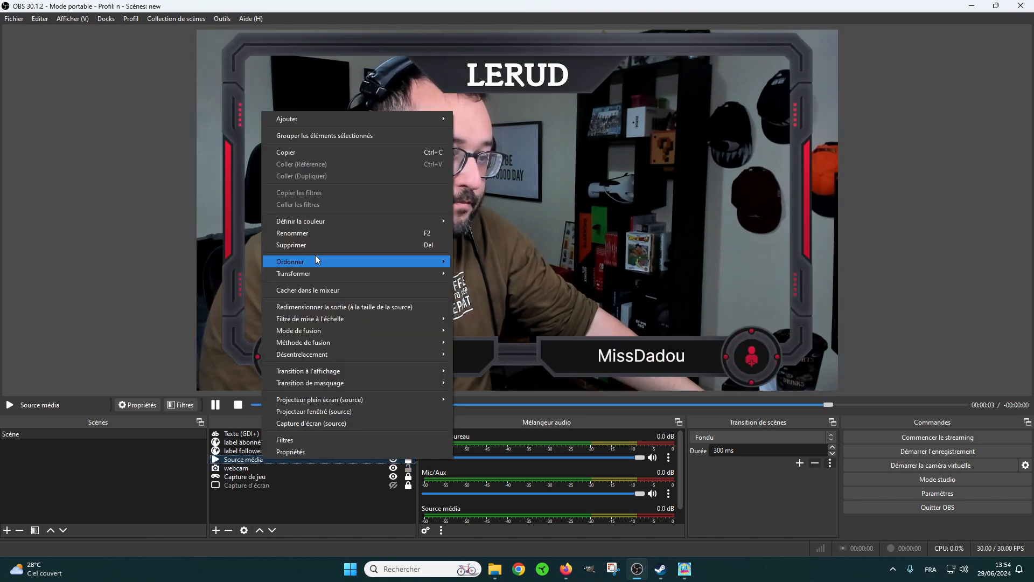
{"action": "left_click", "coordinate": [312, 234]}
{"action": "type", "text": "c"}
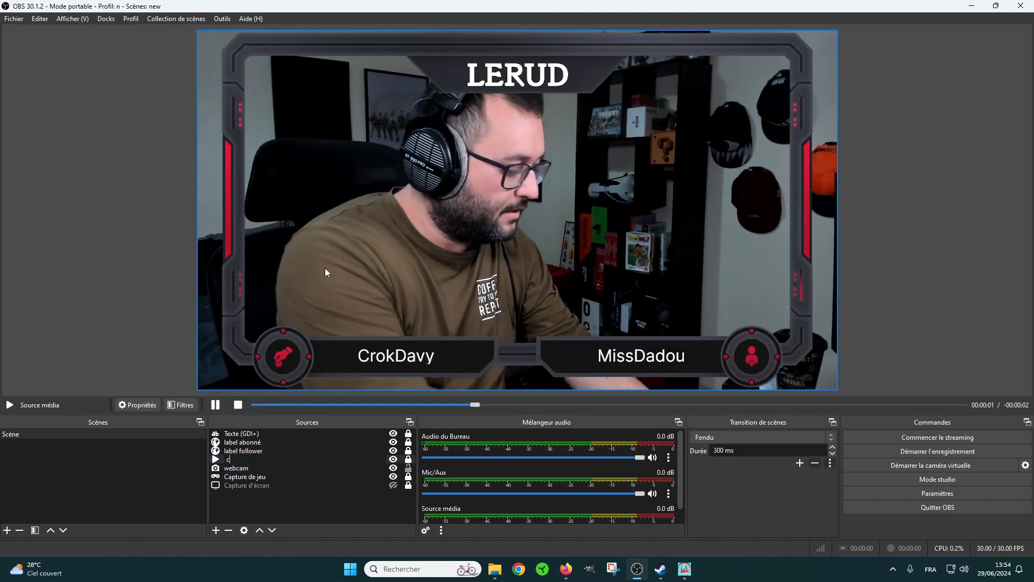
{"action": "type", "text": "adre we"}
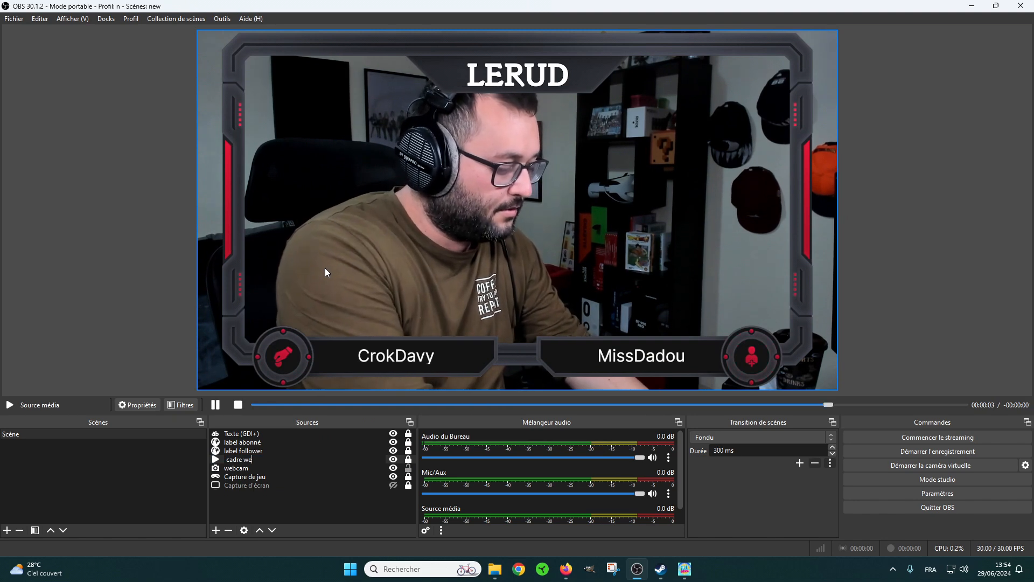
{"action": "type", "text": "bcam"}
{"action": "key", "text": "Return"}
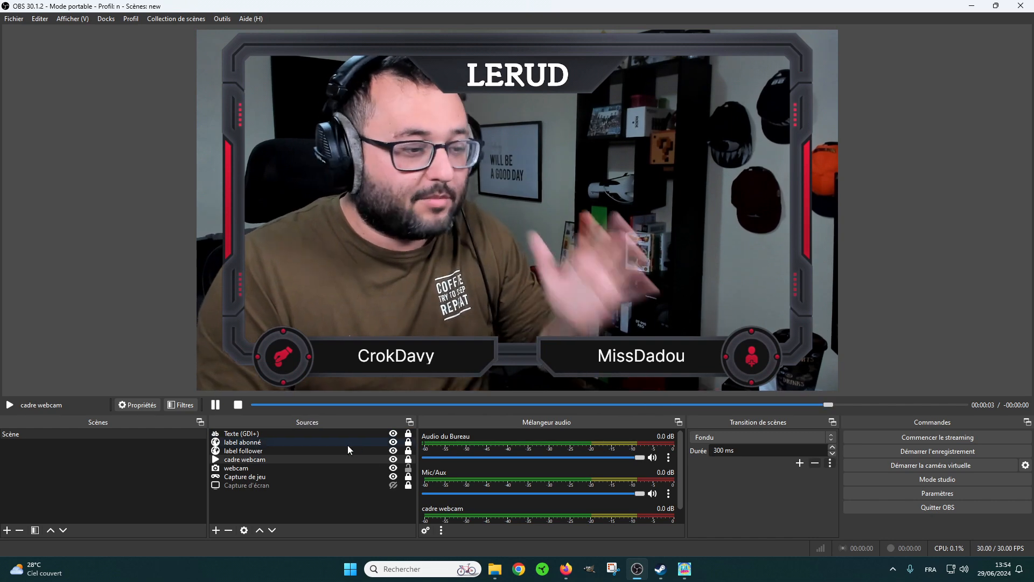
Scale down the webcam source and reposition it so it fills the opening of the animated frame without spilling past its borders.
{"action": "left_click", "coordinate": [260, 468]}
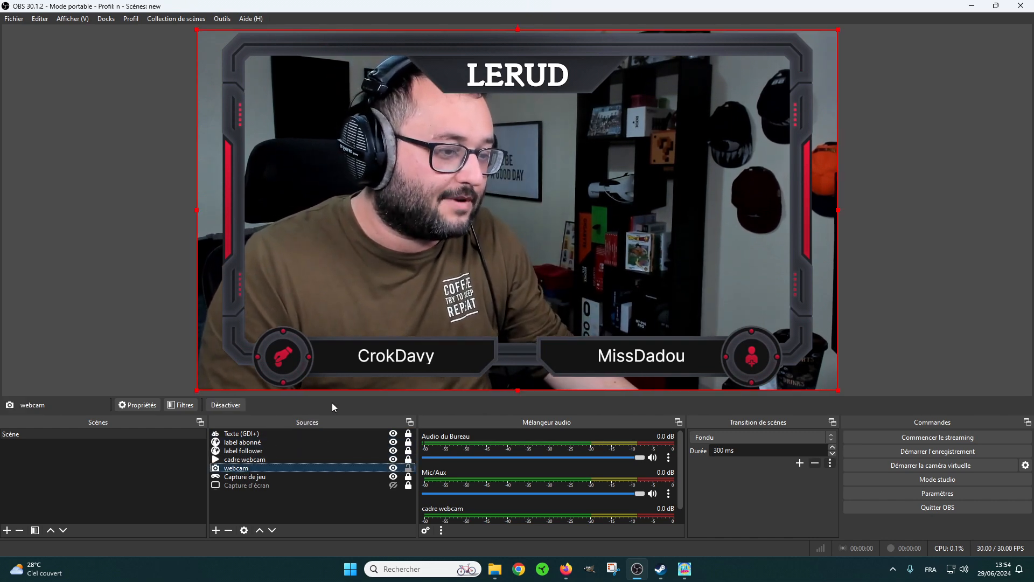
{"action": "left_click_drag", "start_coordinate": [198, 389], "coordinate": [257, 356]}
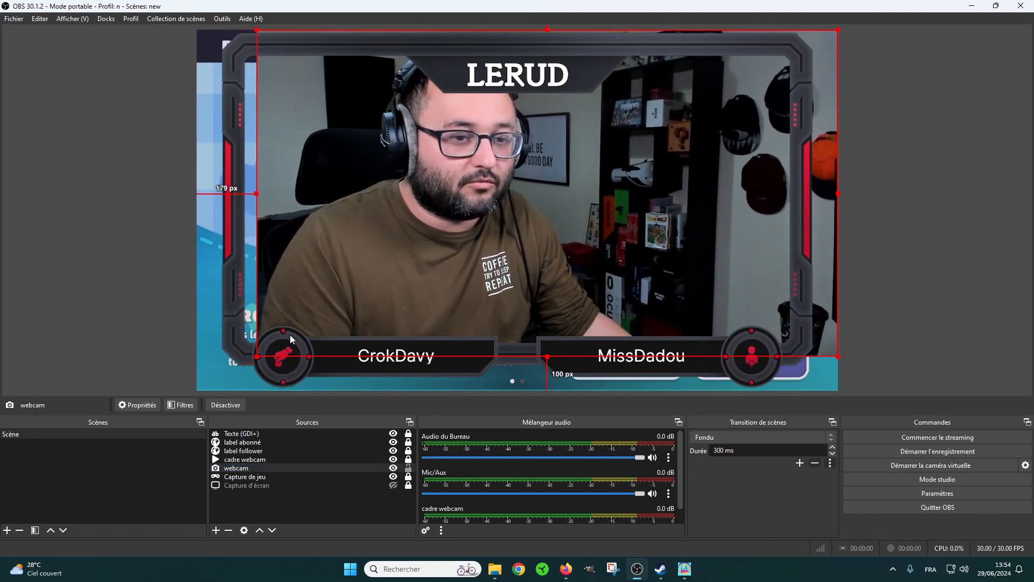
{"action": "left_click_drag", "start_coordinate": [837, 31], "coordinate": [800, 64]}
{"action": "mouse_move", "coordinate": [693, 168]}
{"action": "left_mouse_down"}
{"action": "mouse_move", "coordinate": [672, 166]}
{"action": "mouse_move", "coordinate": [682, 166]}
{"action": "left_mouse_up"}
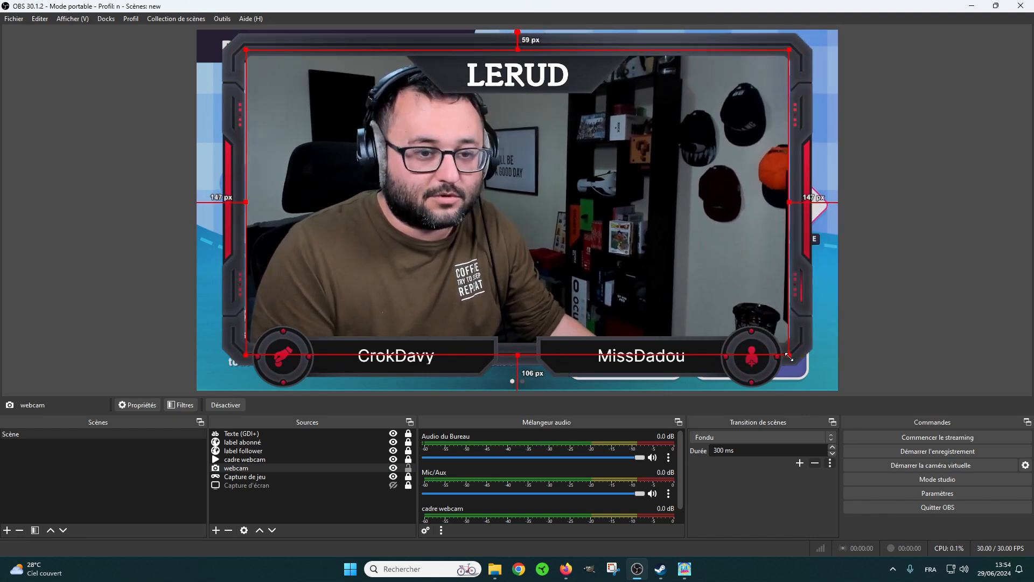
{"action": "left_click_drag", "start_coordinate": [790, 355], "coordinate": [797, 359]}
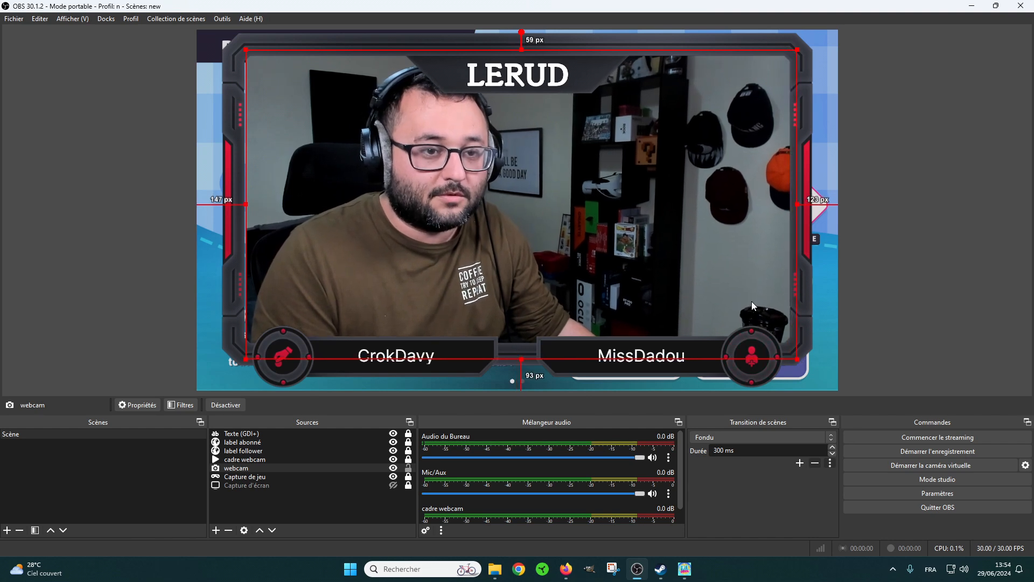
{"action": "left_click_drag", "start_coordinate": [754, 302], "coordinate": [751, 302]}
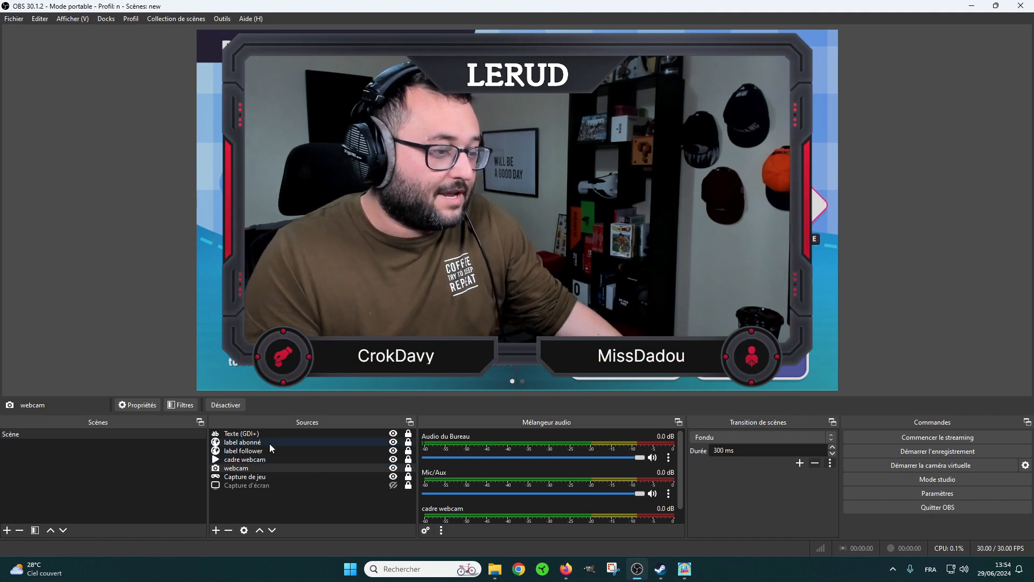
Group the text, label abonné, label follower, cadre webcam and webcam sources together.
{"action": "left_click", "coordinate": [249, 435]}
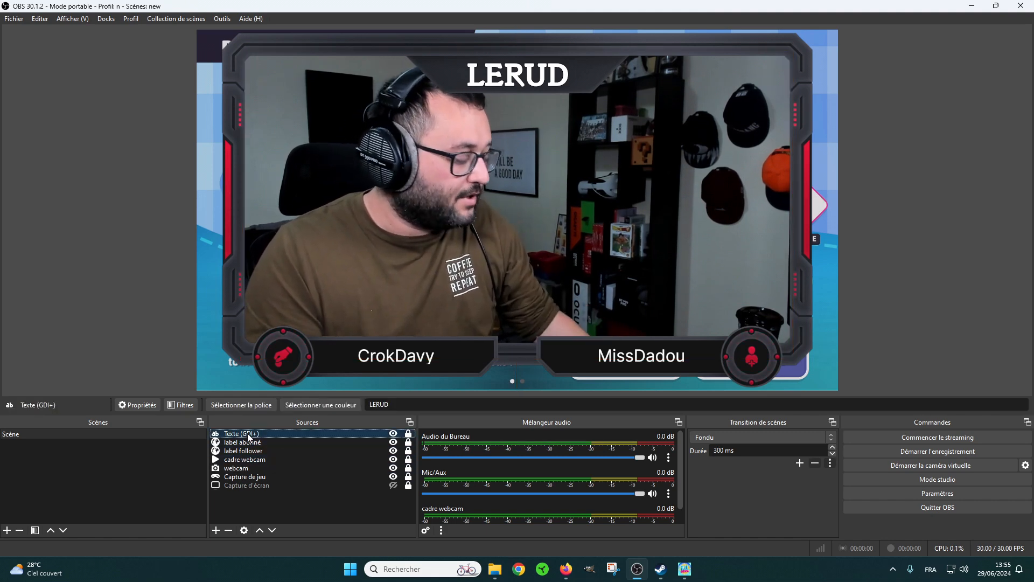
{"action": "left_click", "coordinate": [249, 443], "text": "ctrl"}
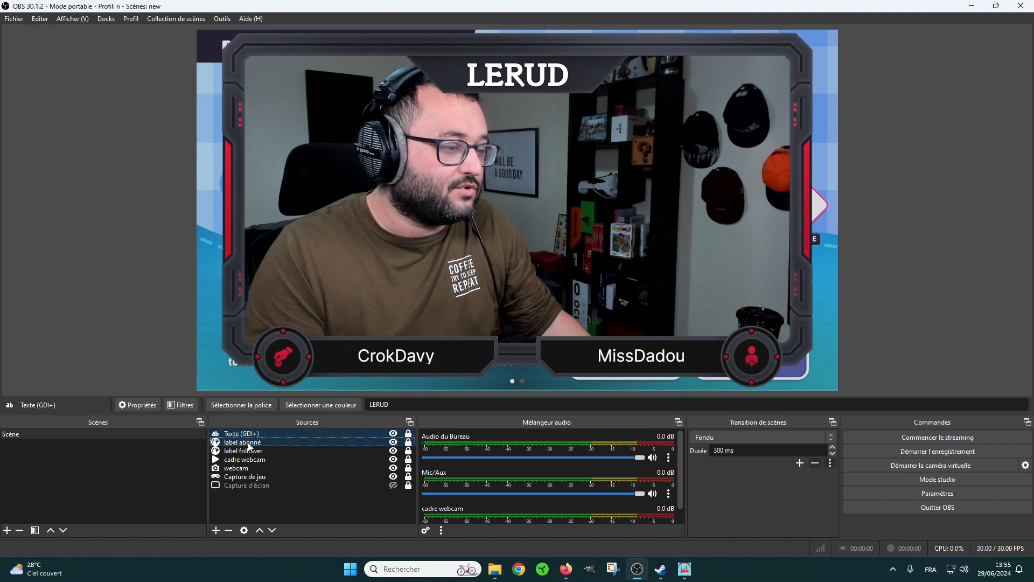
{"action": "left_click", "coordinate": [250, 451], "text": "ctrl"}
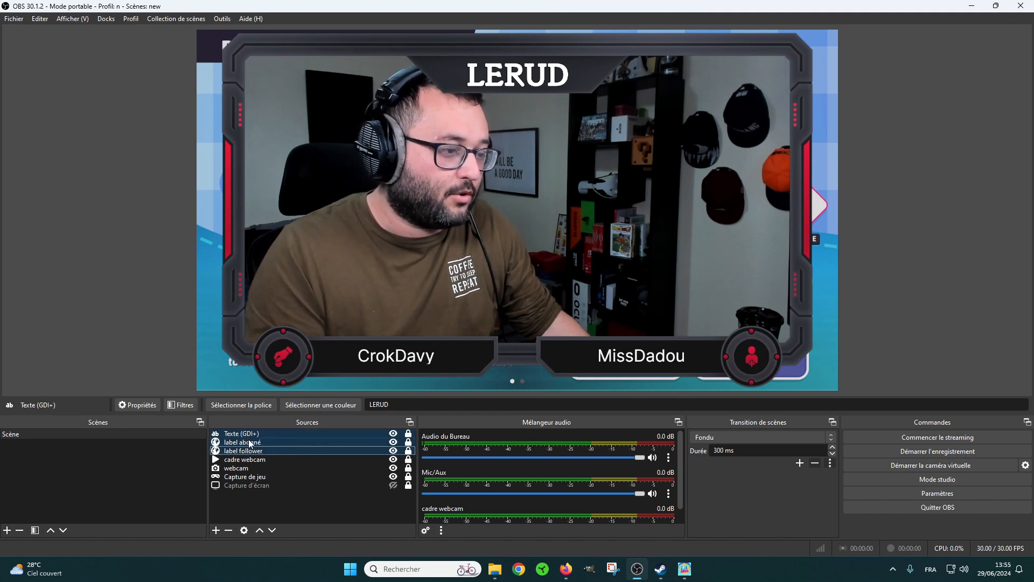
{"action": "left_click", "coordinate": [247, 459], "text": "ctrl"}
{"action": "left_click", "coordinate": [248, 469], "text": "ctrl"}
{"action": "right_click", "coordinate": [247, 469]}
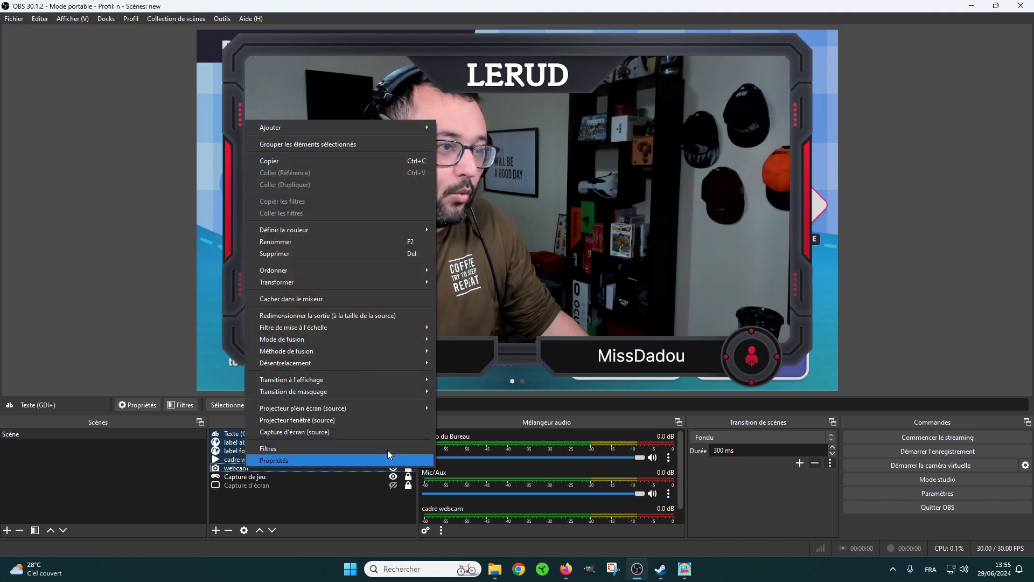
{"action": "left_click", "coordinate": [346, 144]}
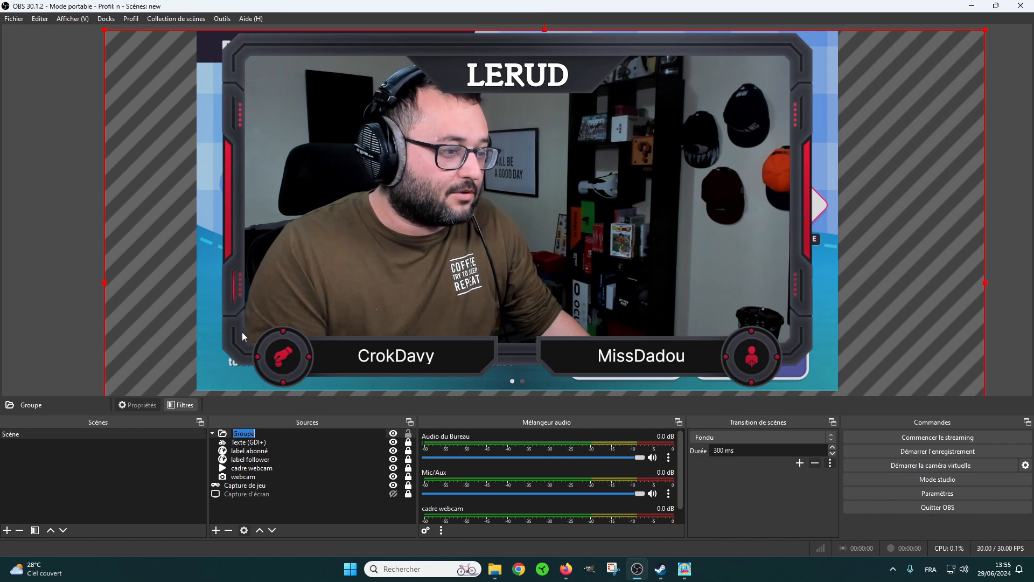
Shrink the group over the game capture, placing it about 365 px below the canvas top and 1058 px from its right edge, and lock it.
{"action": "left_click", "coordinate": [105, 30]}
{"action": "left_click_drag", "start_coordinate": [105, 30], "coordinate": [487, 250]}
{"action": "left_click_drag", "start_coordinate": [643, 302], "coordinate": [365, 156]}
{"action": "left_click_drag", "start_coordinate": [709, 104], "coordinate": [514, 262]}
{"action": "left_click_drag", "start_coordinate": [401, 301], "coordinate": [338, 253]}
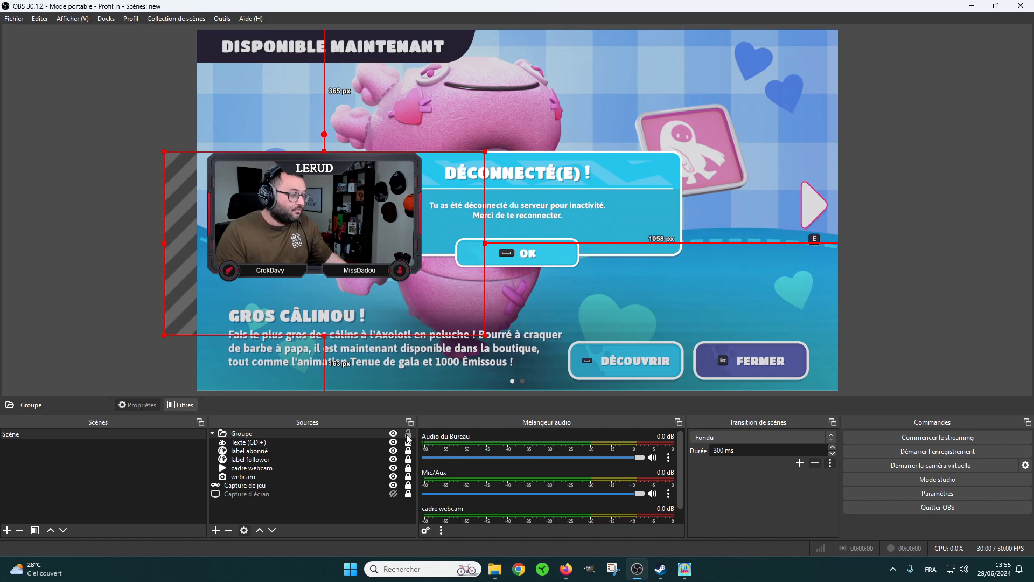
{"action": "left_click", "coordinate": [408, 434]}
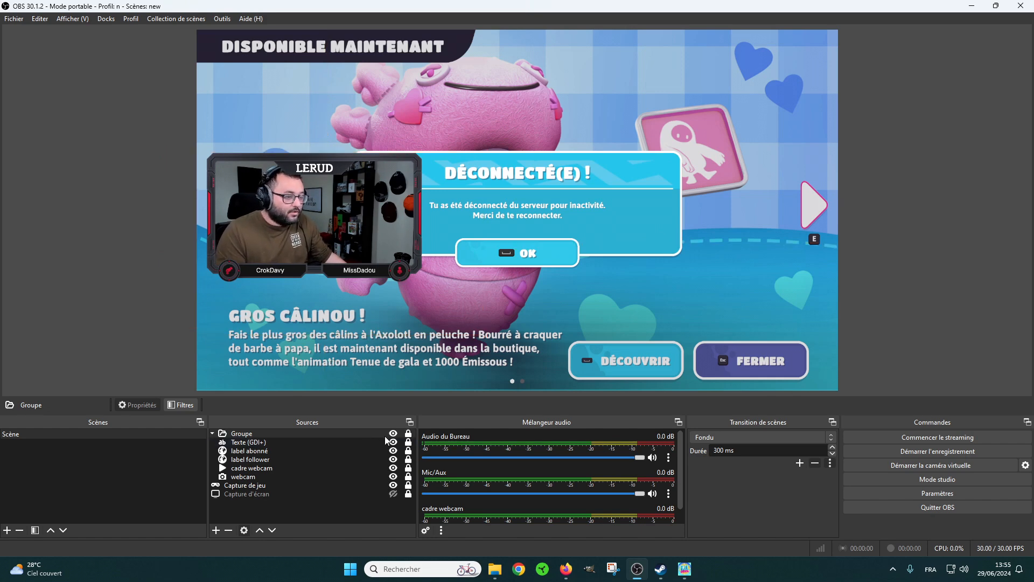
Unlock the group and enlarge it, placing it about 126 px below the canvas top and 384 px from its right edge.
{"action": "left_click", "coordinate": [213, 434]}
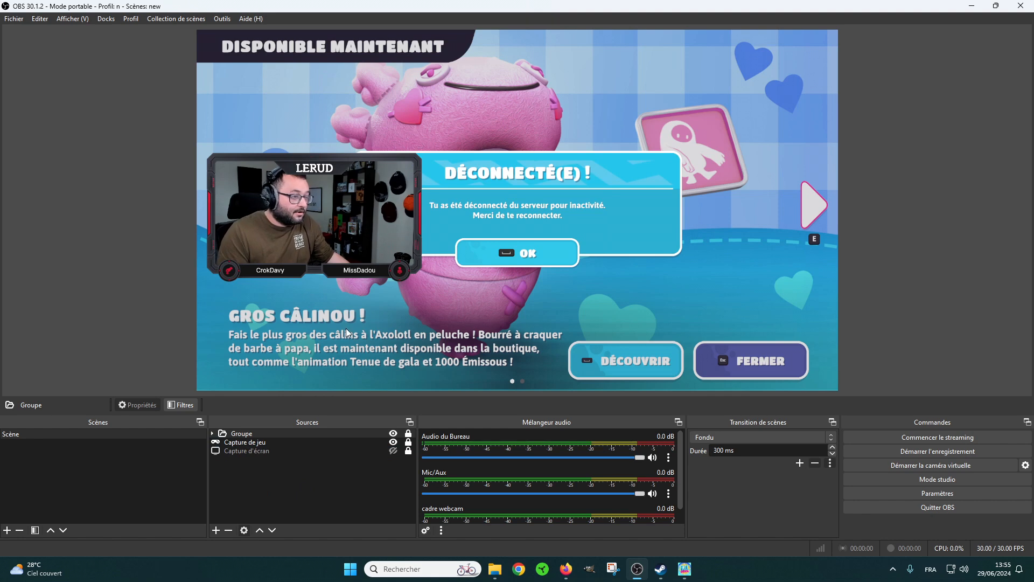
{"action": "left_click", "coordinate": [214, 434]}
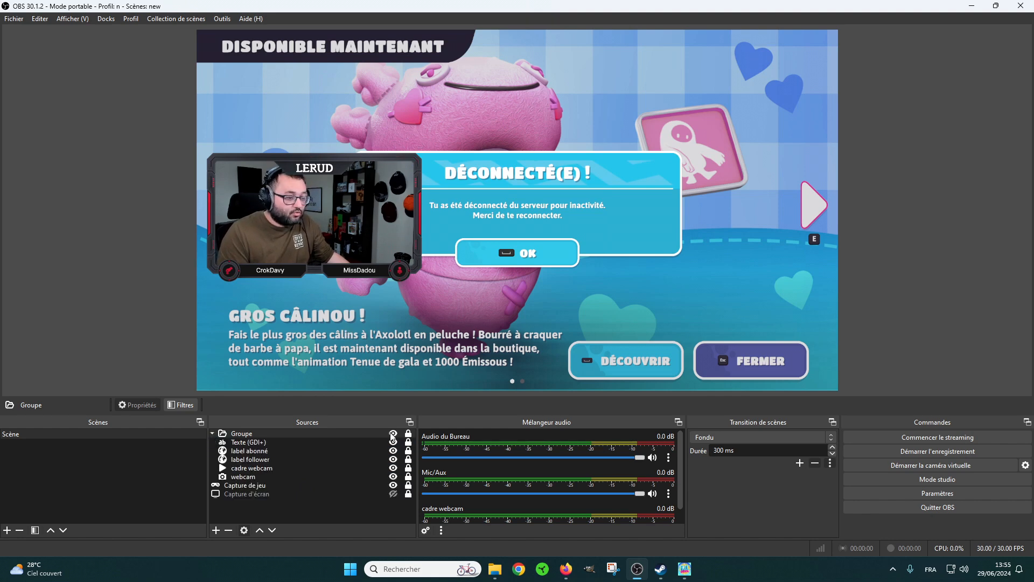
{"action": "left_click", "coordinate": [407, 434]}
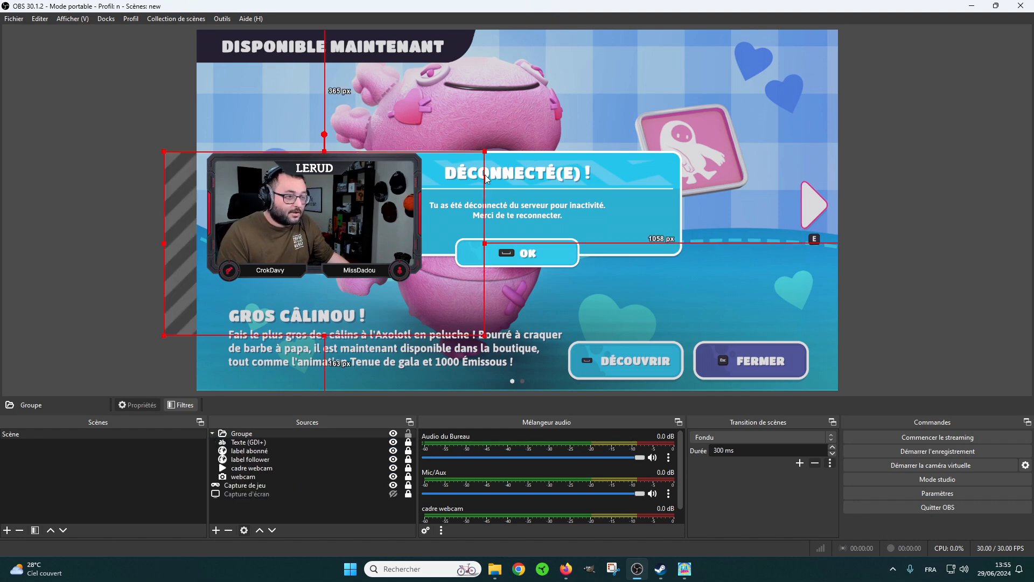
{"action": "left_click_drag", "start_coordinate": [484, 153], "coordinate": [695, 31]}
{"action": "left_click_drag", "start_coordinate": [486, 192], "coordinate": [502, 234]}
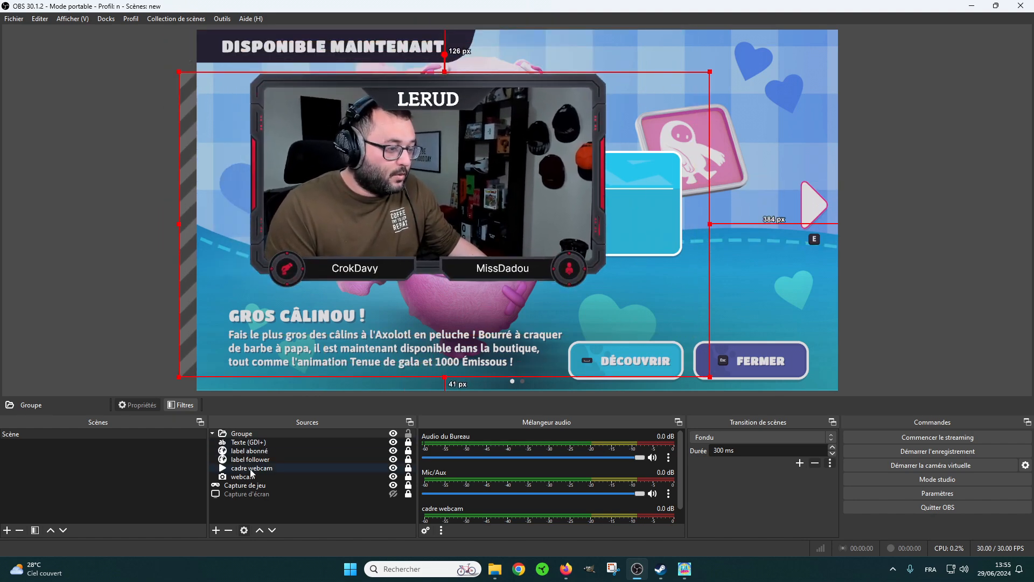
Add a Correction des couleurs effect filter to the cadre webcam source, keeping its default name.
{"action": "left_click", "coordinate": [252, 468]}
{"action": "right_click", "coordinate": [253, 472]}
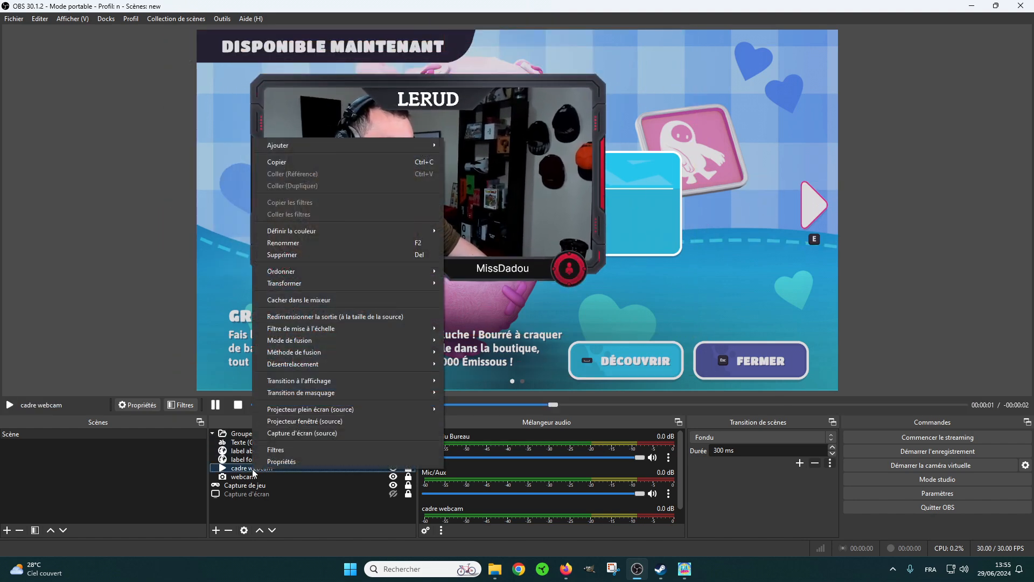
{"action": "left_click", "coordinate": [294, 449]}
{"action": "left_click", "coordinate": [296, 460]}
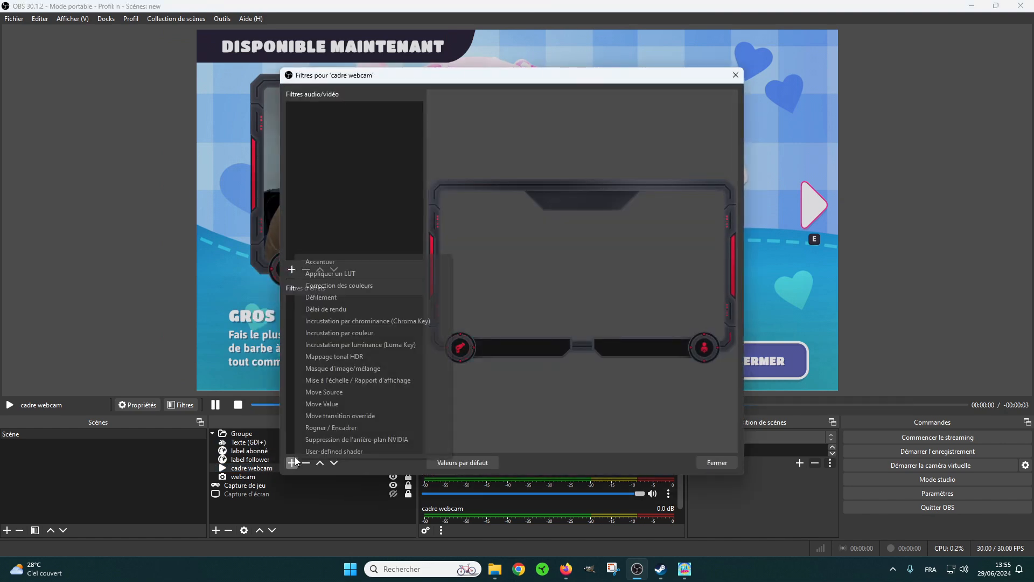
{"action": "left_click", "coordinate": [357, 289]}
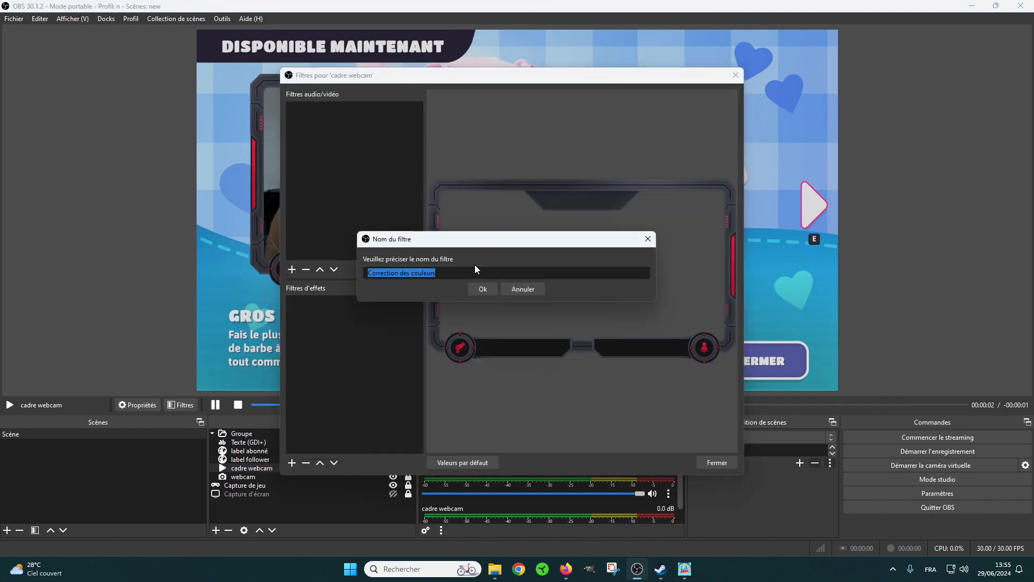
{"action": "left_click", "coordinate": [483, 289]}
Try recolouring the frame with the colour correction filter, using a hue shift of -52,22 and a saturation of -1,00.
{"action": "left_click_drag", "start_coordinate": [494, 73], "coordinate": [678, 102]}
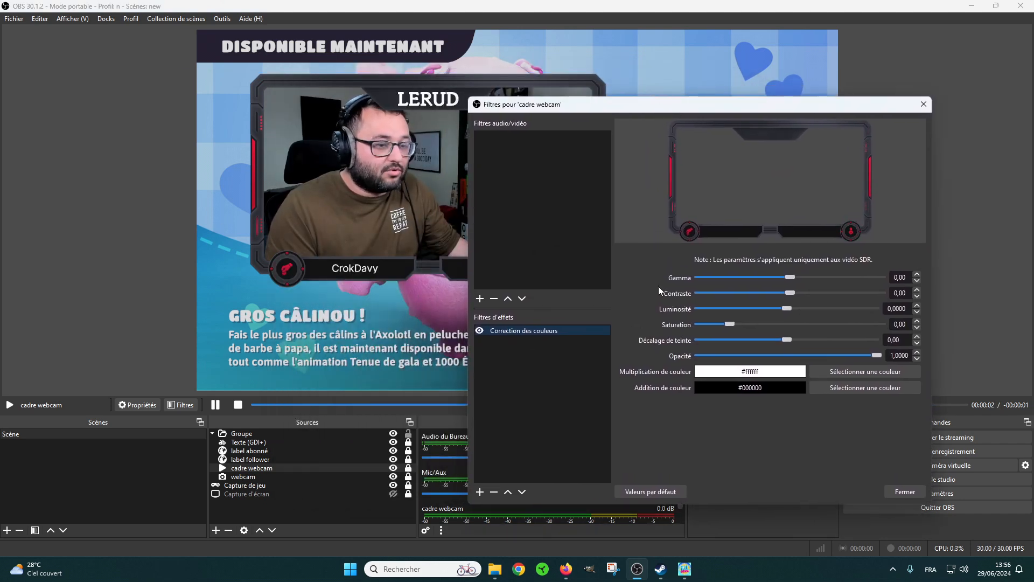
{"action": "left_click_drag", "start_coordinate": [790, 340], "coordinate": [890, 339]}
{"action": "left_click_drag", "start_coordinate": [680, 345], "coordinate": [713, 327]}
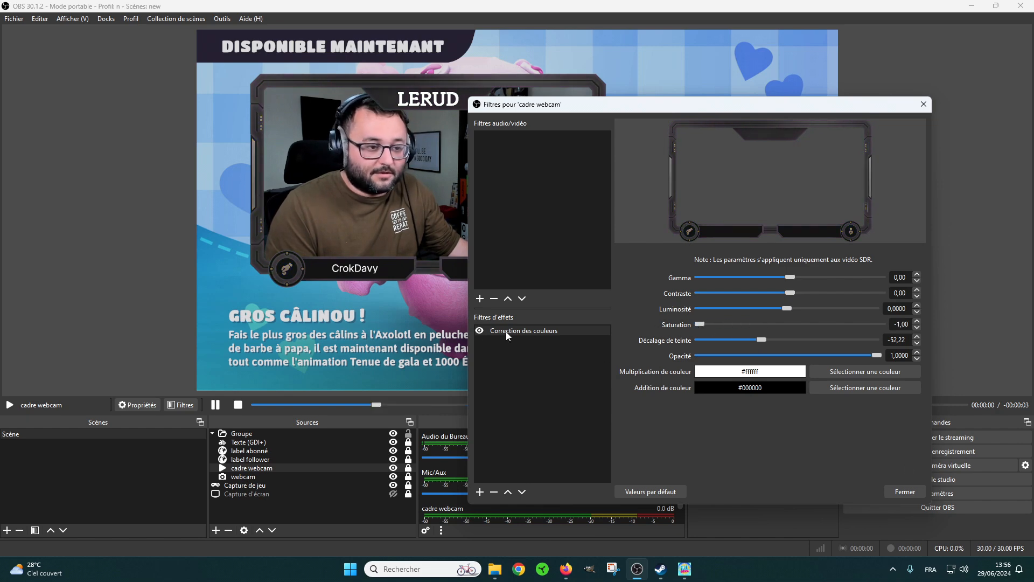
{"action": "left_click", "coordinate": [924, 105]}
Shrink the webcam group again, with its edges about 374 px from the canvas top and 1040 px from the right.
{"action": "left_click", "coordinate": [546, 152]}
{"action": "left_click_drag", "start_coordinate": [710, 70], "coordinate": [491, 178]}
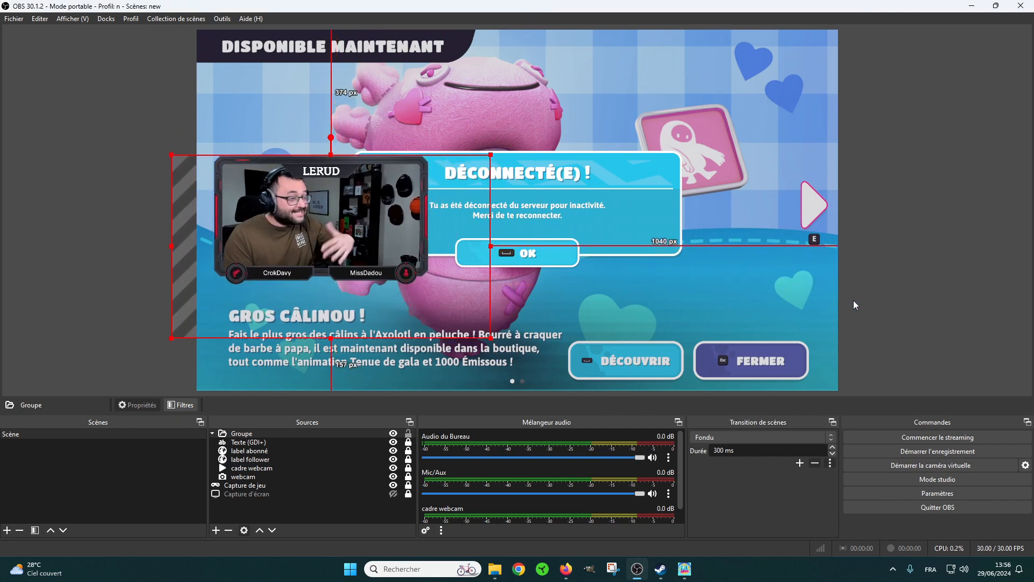
Switch to the StreamElements dashboard in Firefox and view the personal overlays.
{"action": "mouse_move", "coordinate": [566, 578]}
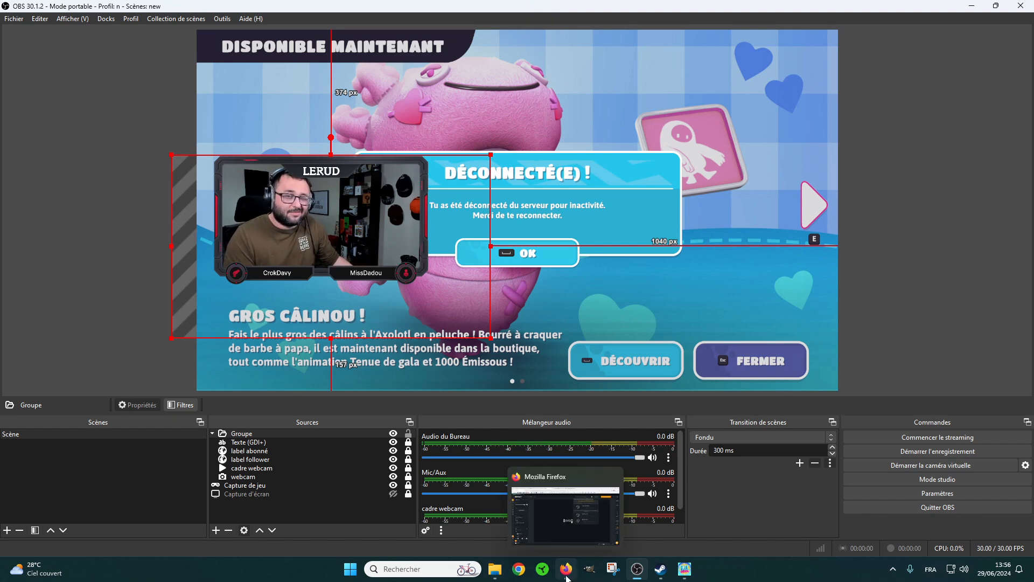
{"action": "left_click", "coordinate": [566, 571]}
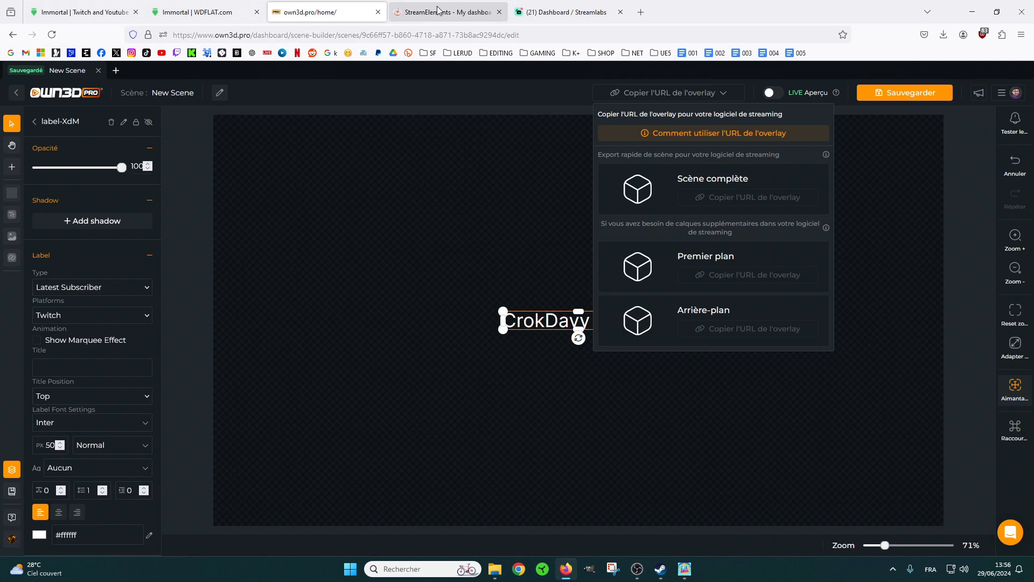
{"action": "left_click", "coordinate": [438, 10]}
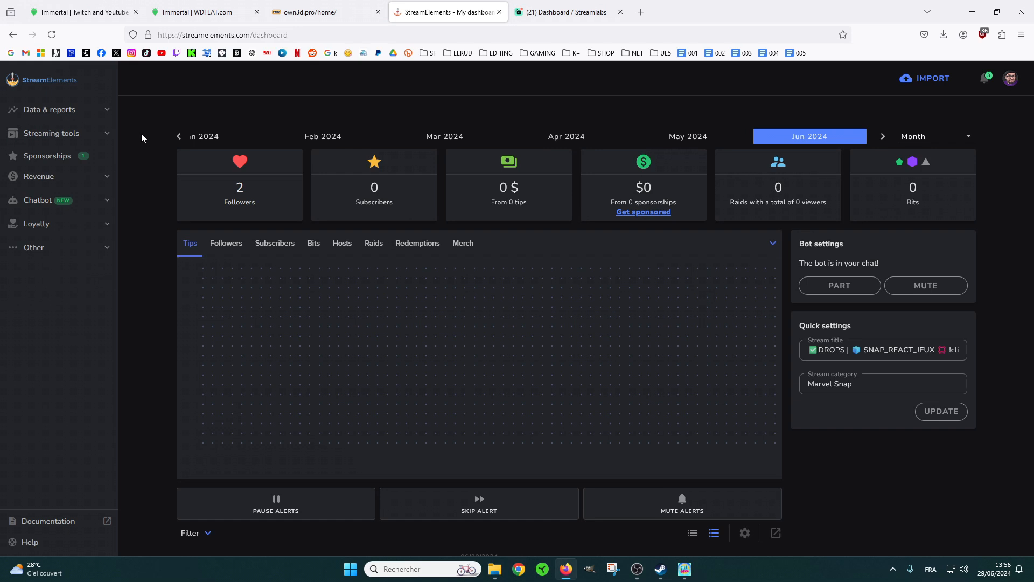
{"action": "left_click", "coordinate": [92, 134]}
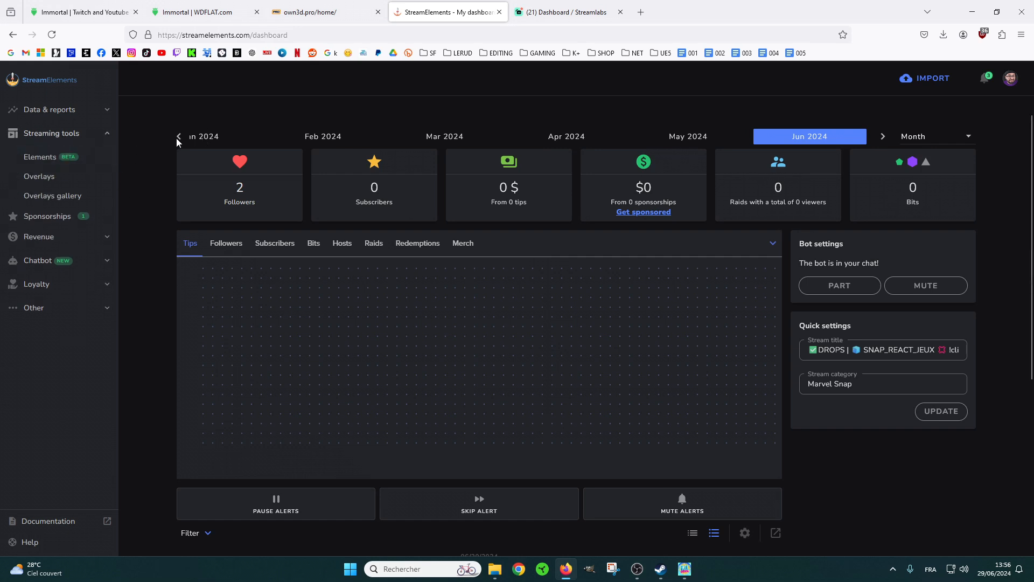
{"action": "left_click", "coordinate": [43, 180]}
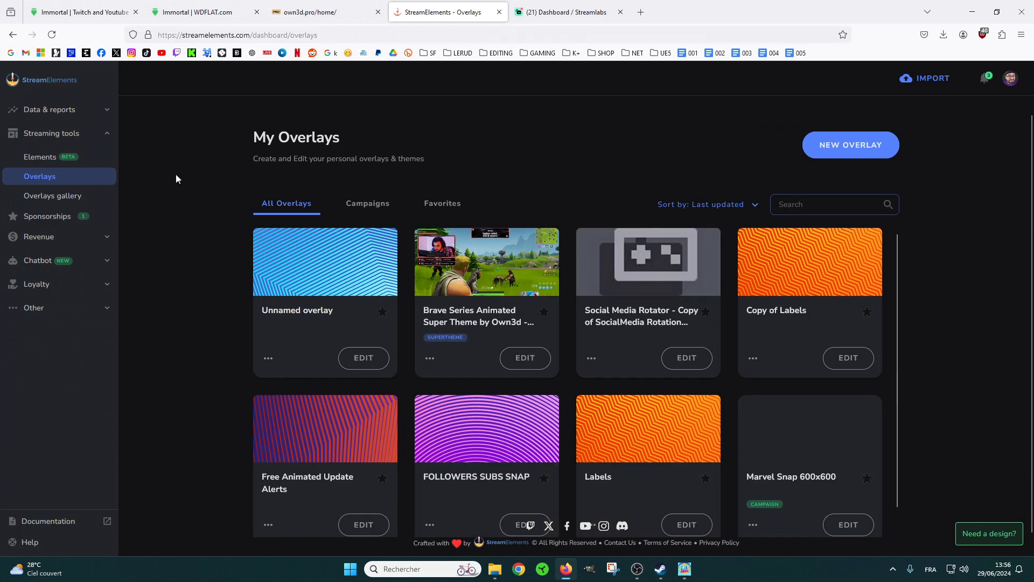
Browse the available widgets in the StreamElements overlays gallery, including the most popular ones.
{"action": "left_click", "coordinate": [57, 196]}
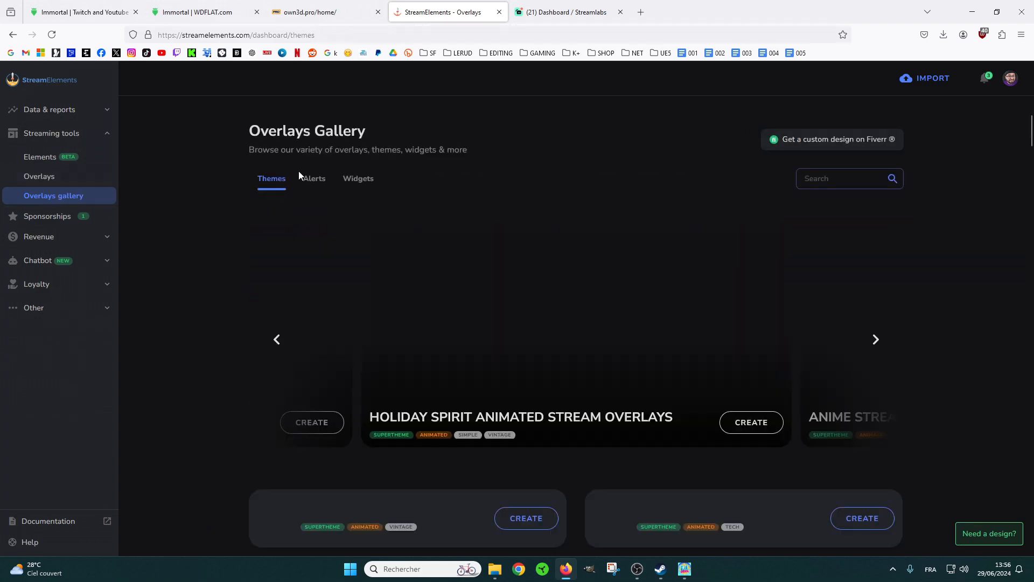
{"action": "left_click", "coordinate": [370, 180]}
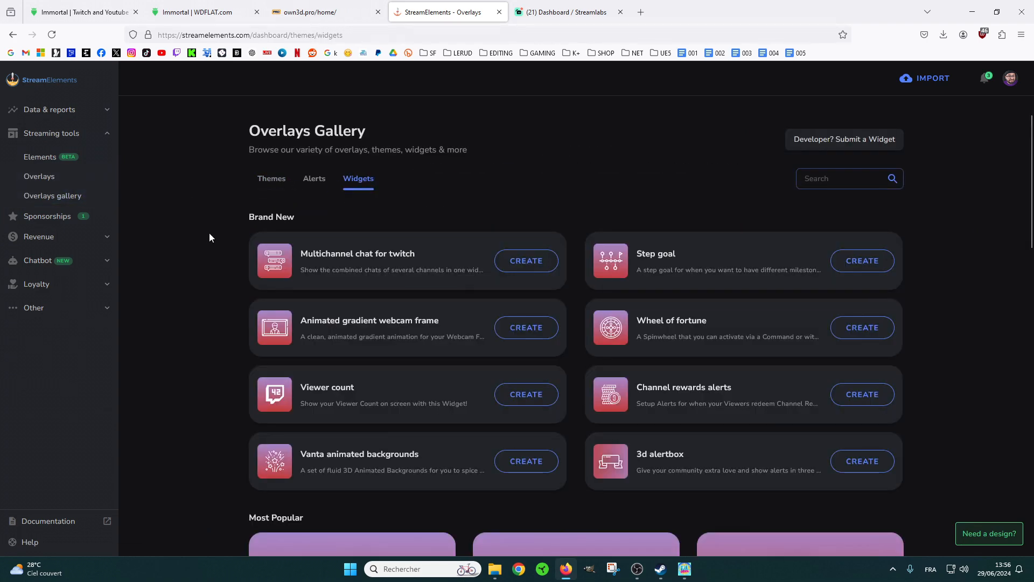
{"action": "scroll", "coordinate": [192, 219], "scroll_direction": "down", "scroll_amount": 4}
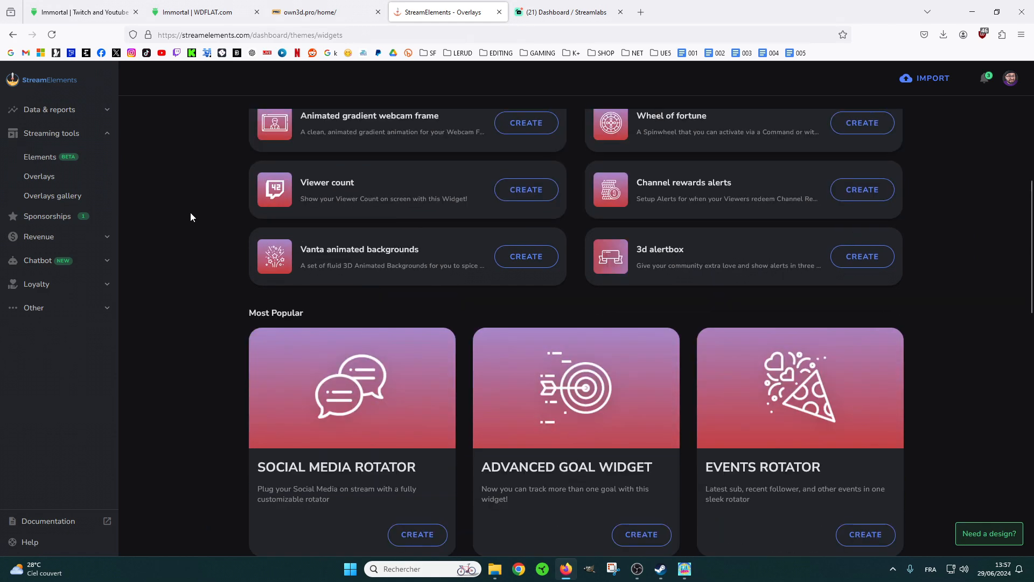
{"action": "scroll", "coordinate": [190, 217], "scroll_direction": "down", "scroll_amount": 4}
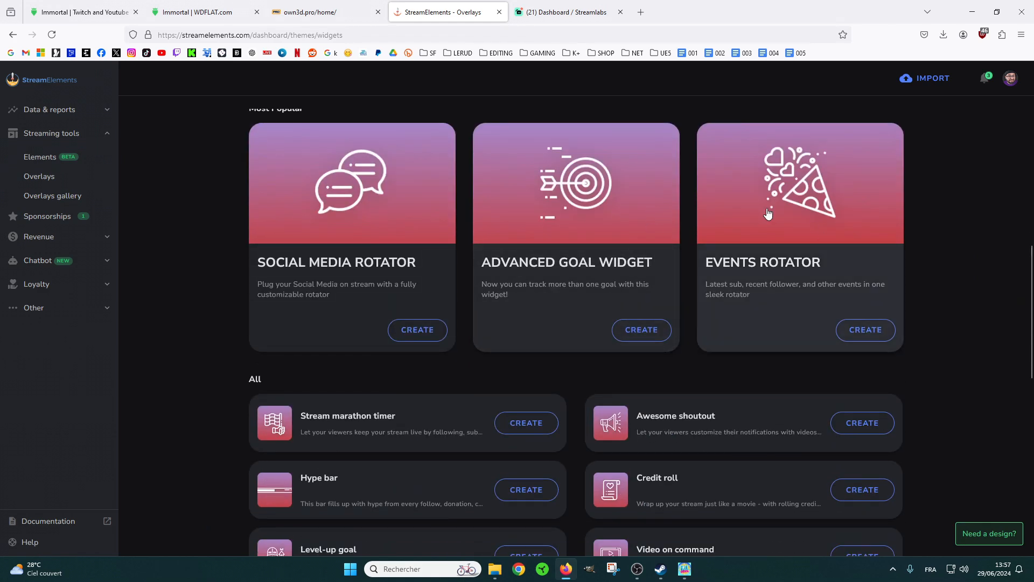
Create a new overlay from the Events Rotator widget, keeping the theme name Events Rotator, and open it for editing.
{"action": "left_click", "coordinate": [859, 333]}
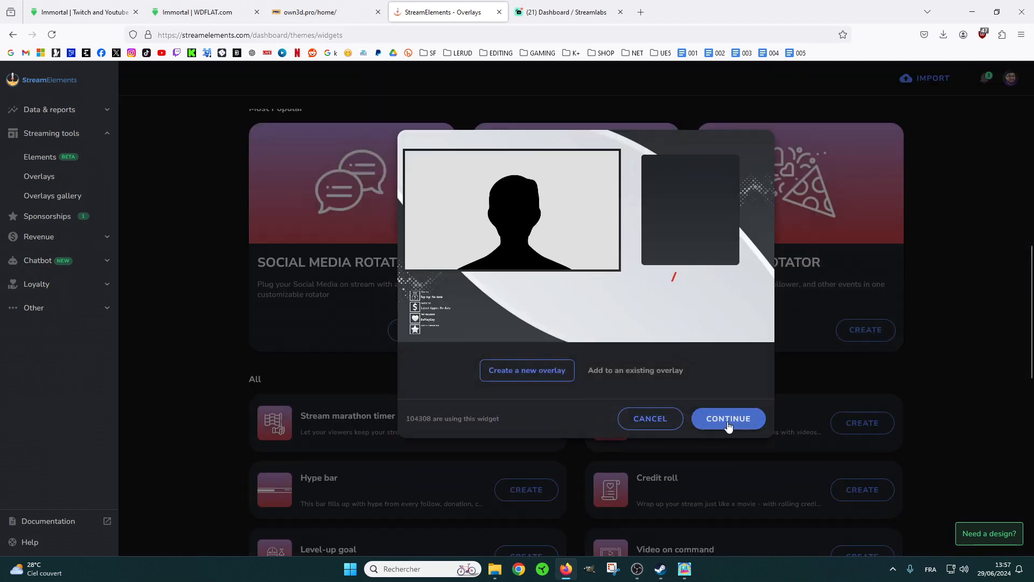
{"action": "left_click", "coordinate": [728, 426]}
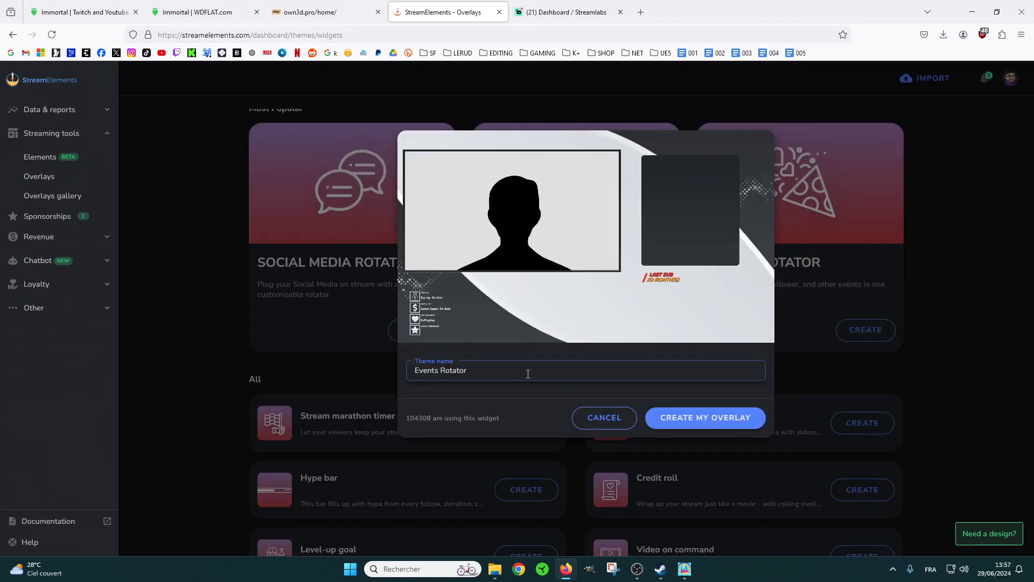
{"action": "left_click", "coordinate": [702, 424]}
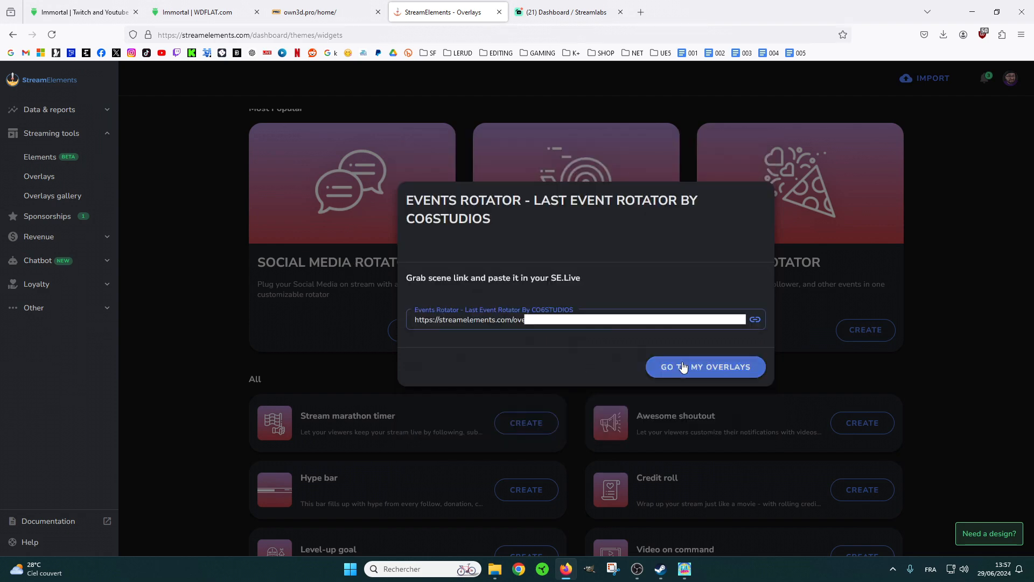
{"action": "left_click", "coordinate": [692, 368]}
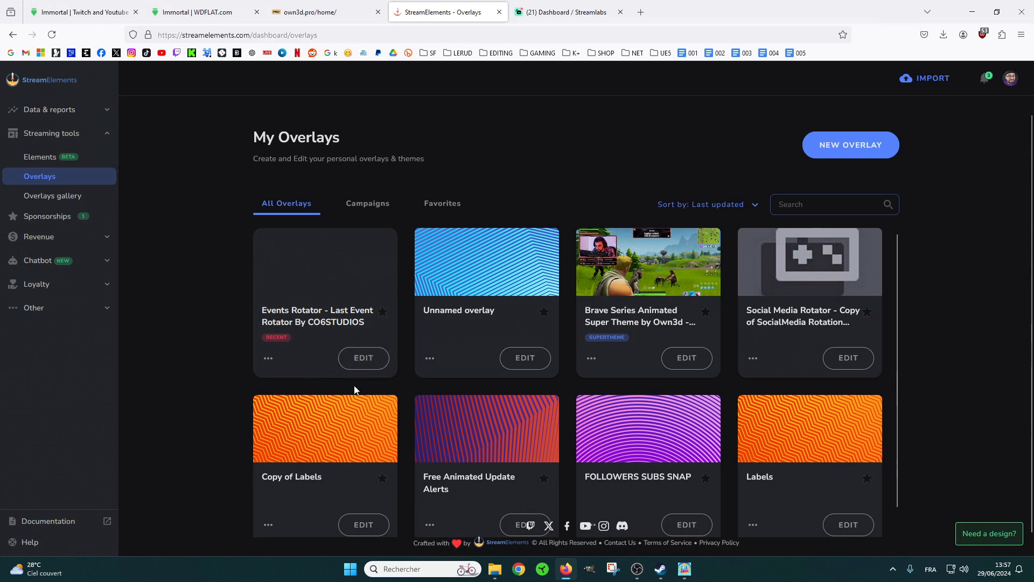
{"action": "left_click", "coordinate": [364, 361]}
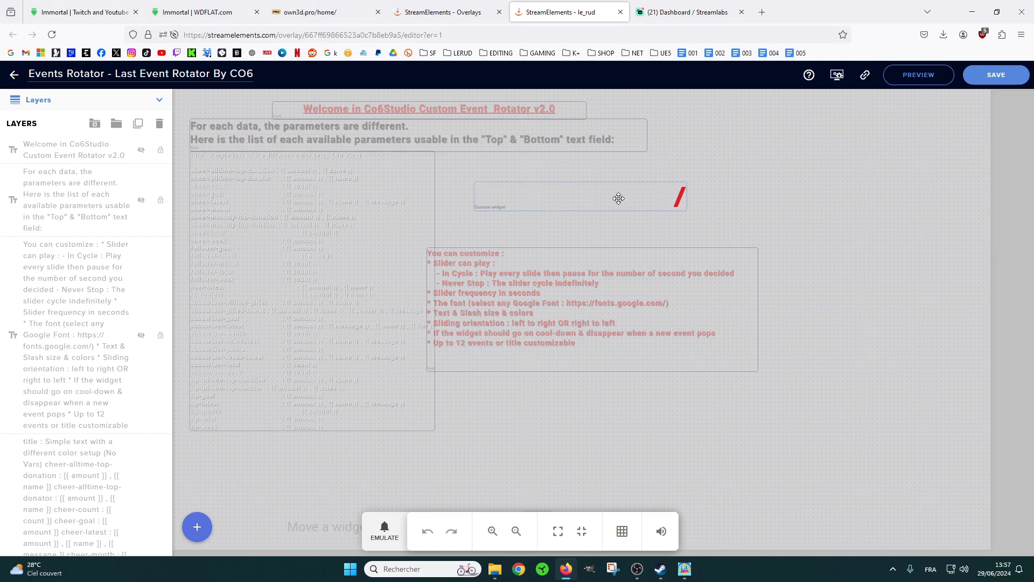
Select the event rotator widget (Custom widget 1) in the overlay and open its settings.
{"action": "left_click", "coordinate": [159, 102]}
{"action": "left_click", "coordinate": [159, 100]}
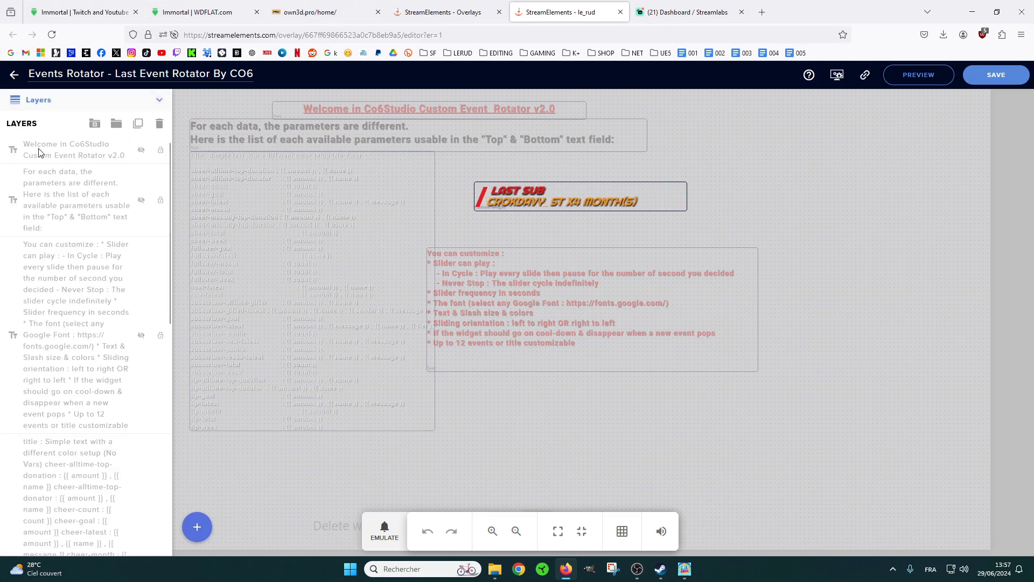
{"action": "scroll", "coordinate": [89, 263], "scroll_direction": "down", "scroll_amount": 10}
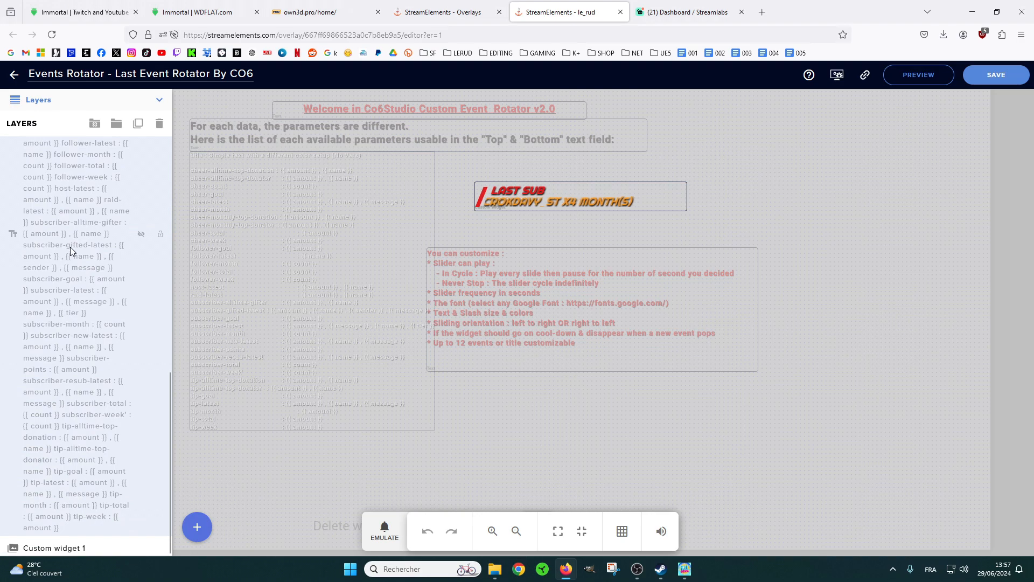
{"action": "left_click", "coordinate": [582, 202]}
{"action": "scroll", "coordinate": [115, 368], "scroll_direction": "down", "scroll_amount": 3}
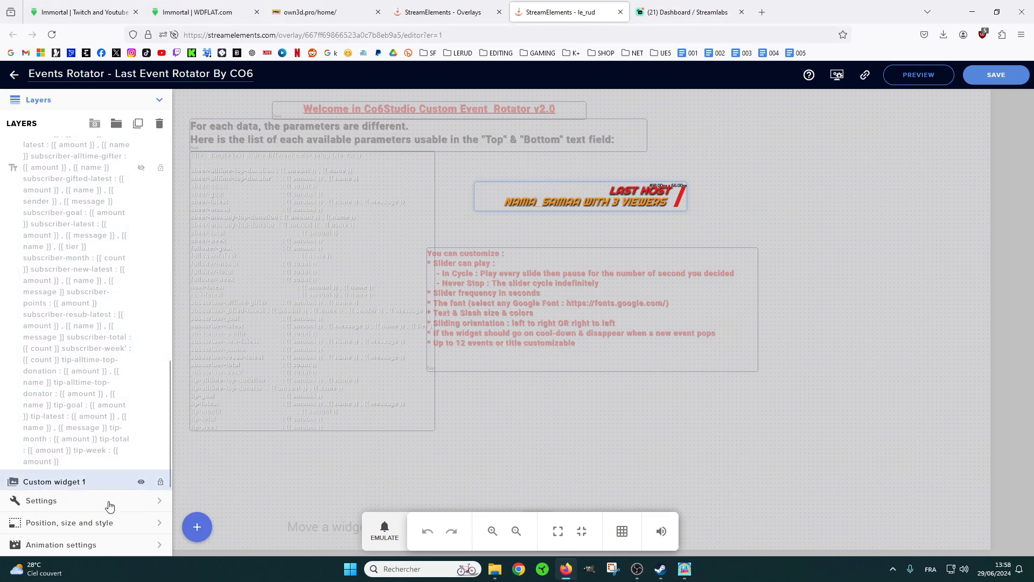
{"action": "left_click", "coordinate": [145, 506]}
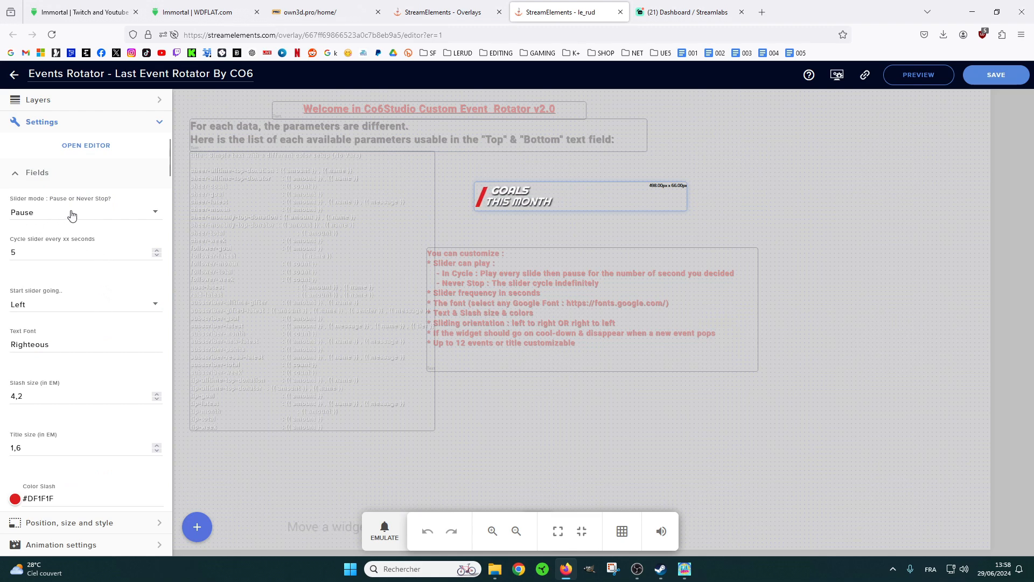
Review the available slider modes and the widget's timing, font, size and colour fields.
{"action": "left_click", "coordinate": [157, 215]}
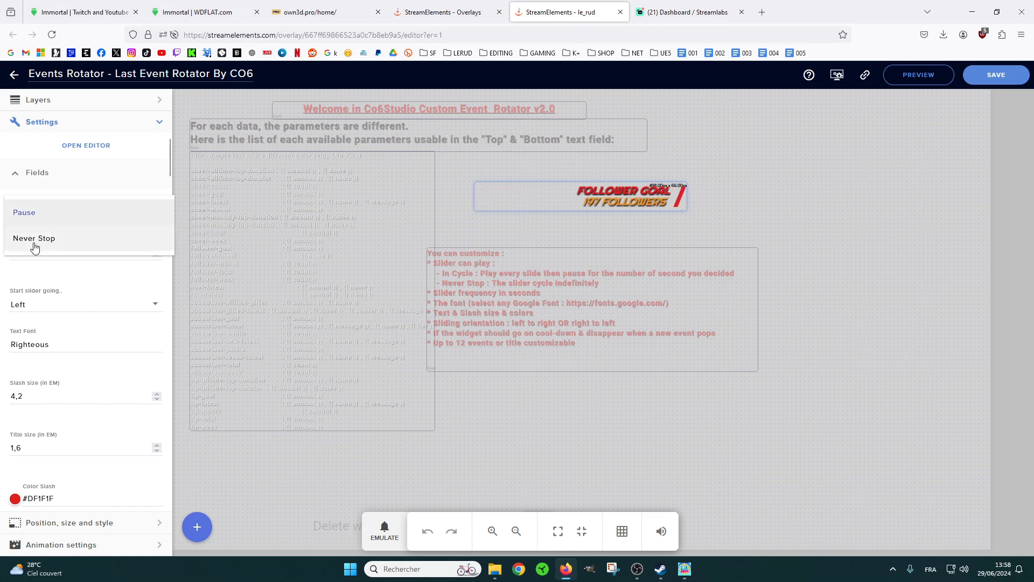
{"action": "left_click", "coordinate": [157, 196]}
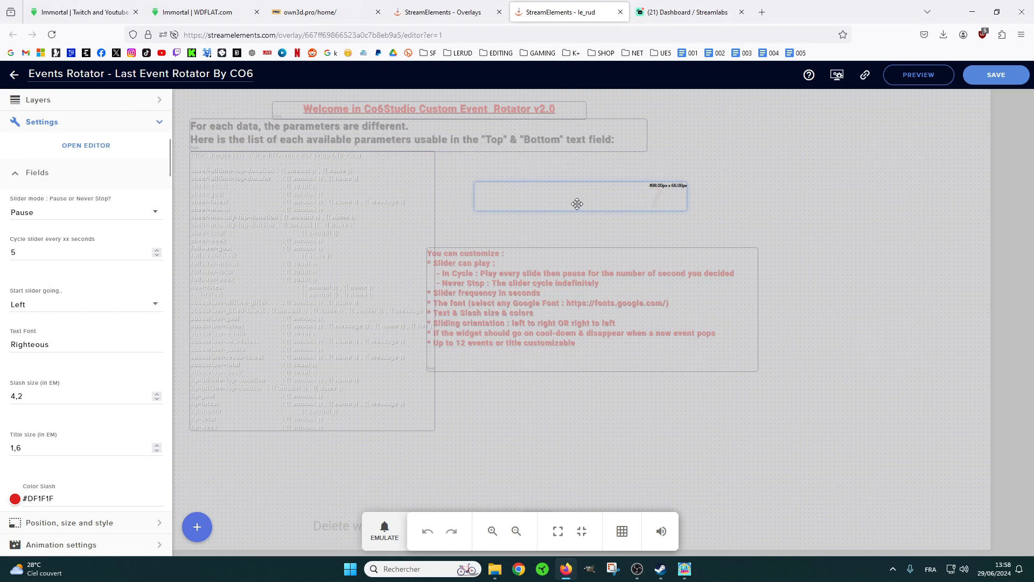
{"action": "scroll", "coordinate": [95, 265], "scroll_direction": "down", "scroll_amount": 3}
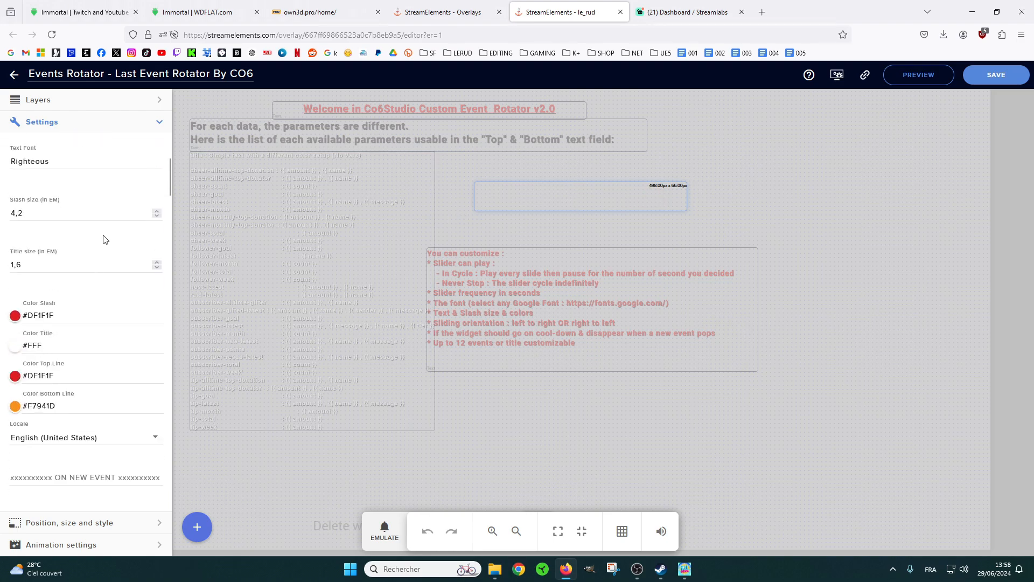
{"action": "scroll", "coordinate": [103, 235], "scroll_direction": "down", "scroll_amount": 3}
{"action": "left_click_drag", "start_coordinate": [169, 196], "coordinate": [169, 188]}
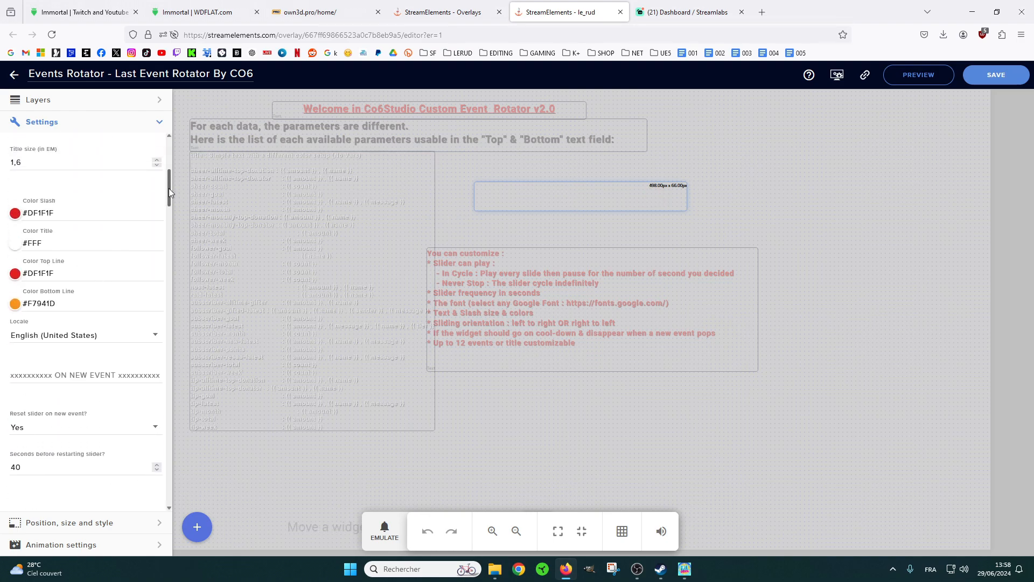
Set the rotator's slash colour to blue #1f7bdf.
{"action": "left_click", "coordinate": [15, 213]}
{"action": "left_click_drag", "start_coordinate": [572, 255], "coordinate": [578, 298]}
{"action": "left_click", "coordinate": [564, 417]}
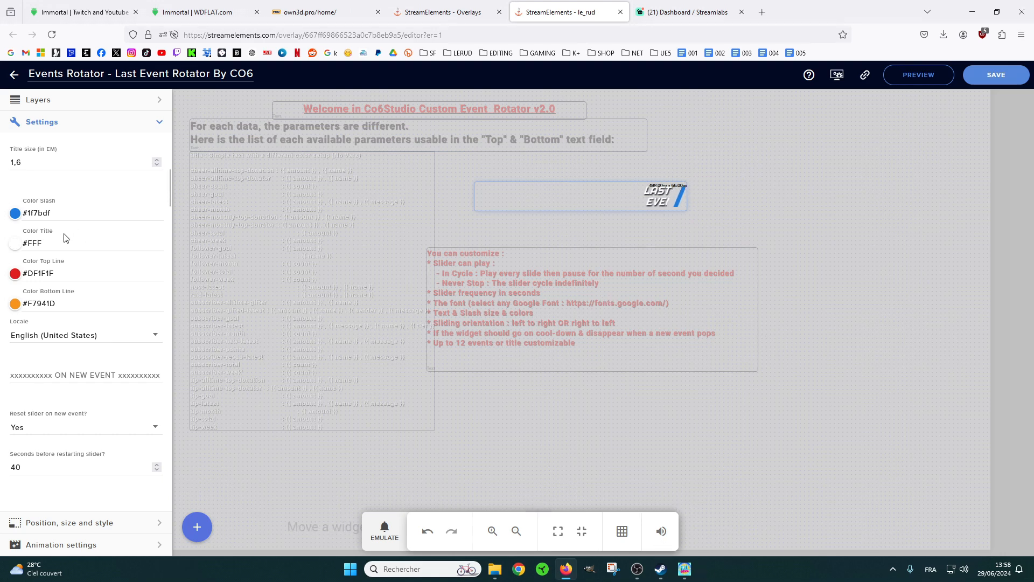
Set the rotator's slash colour to yellow #dfdc1f.
{"action": "left_click", "coordinate": [15, 213]}
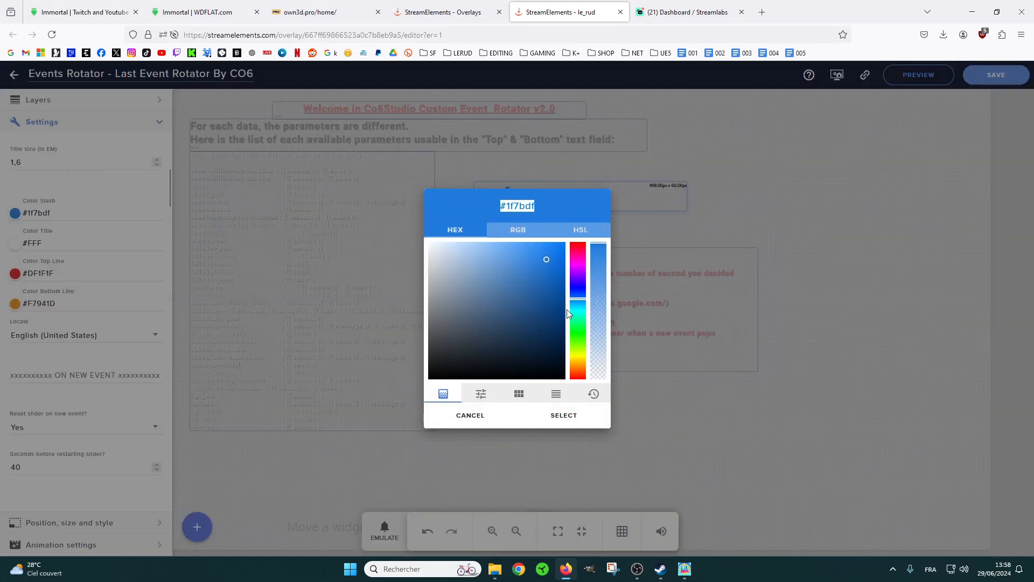
{"action": "left_click_drag", "start_coordinate": [582, 299], "coordinate": [582, 355]}
{"action": "left_click", "coordinate": [561, 415]}
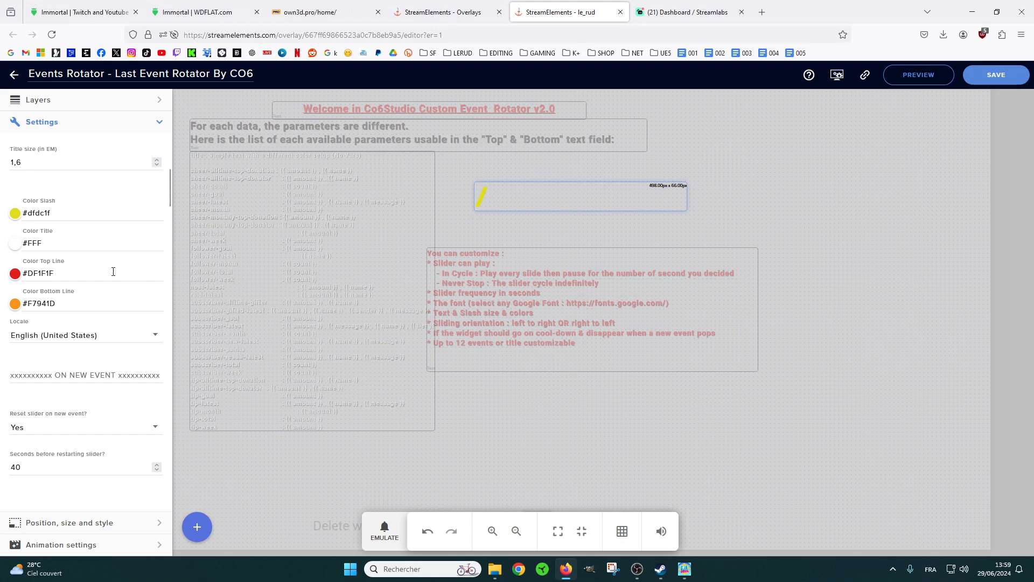
Set the widget's locale to French (France).
{"action": "left_click_drag", "start_coordinate": [168, 186], "coordinate": [69, 192]}
{"action": "left_click", "coordinate": [148, 195]}
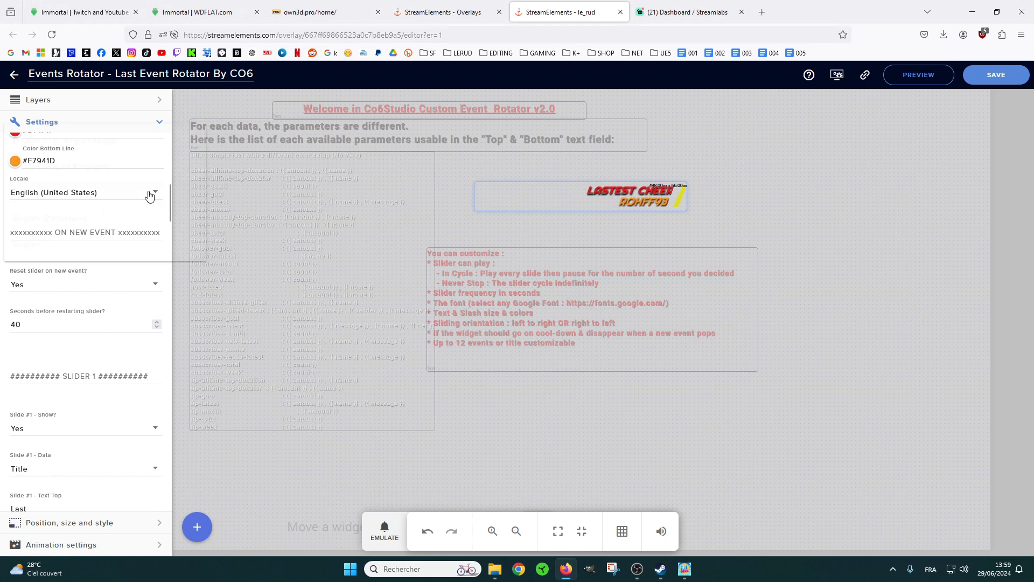
{"action": "scroll", "coordinate": [80, 197], "scroll_direction": "down", "scroll_amount": 3}
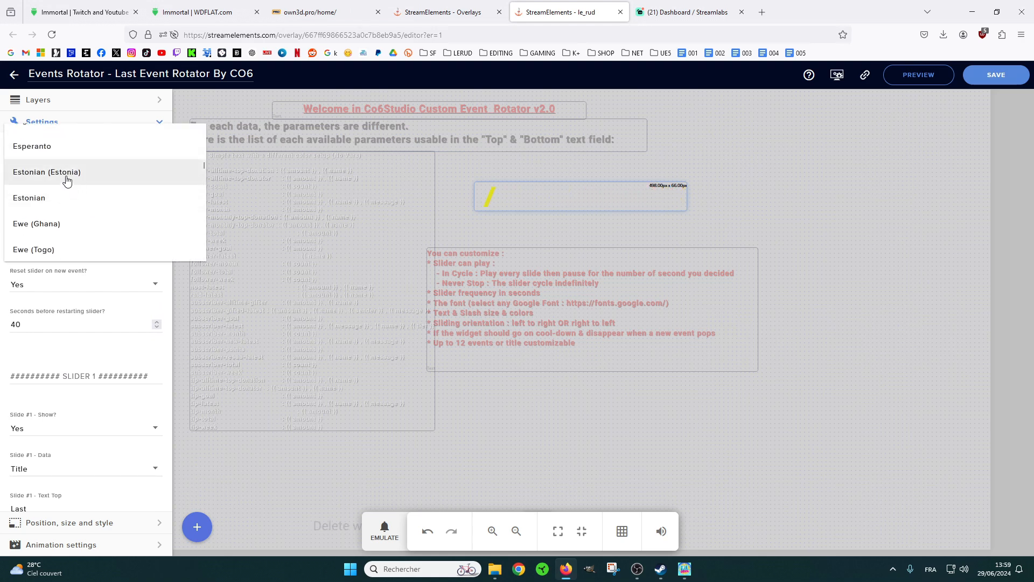
{"action": "scroll", "coordinate": [68, 183], "scroll_direction": "down", "scroll_amount": 7}
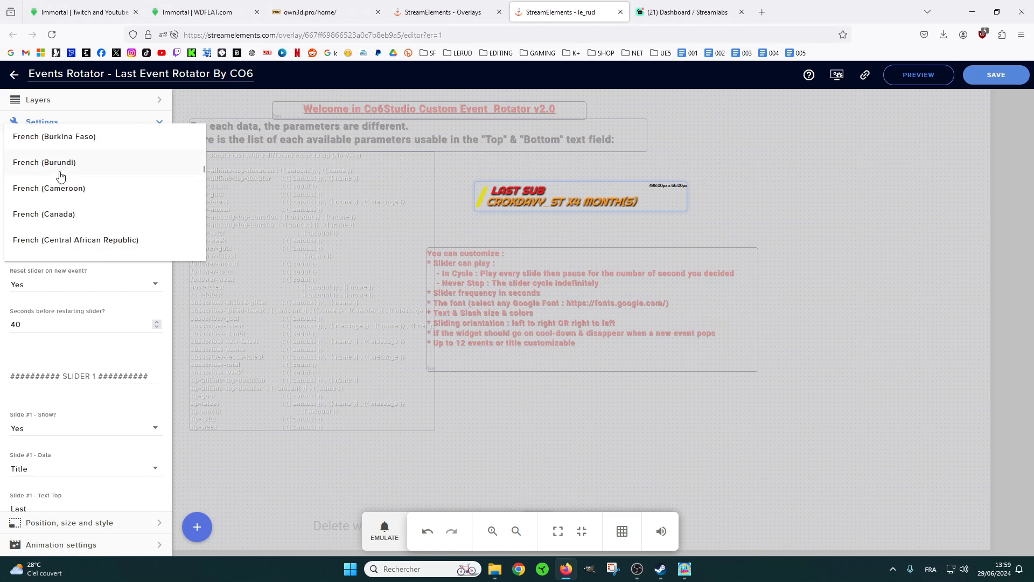
{"action": "scroll", "coordinate": [81, 167], "scroll_direction": "down", "scroll_amount": 5}
{"action": "scroll", "coordinate": [81, 183], "scroll_direction": "down", "scroll_amount": 5}
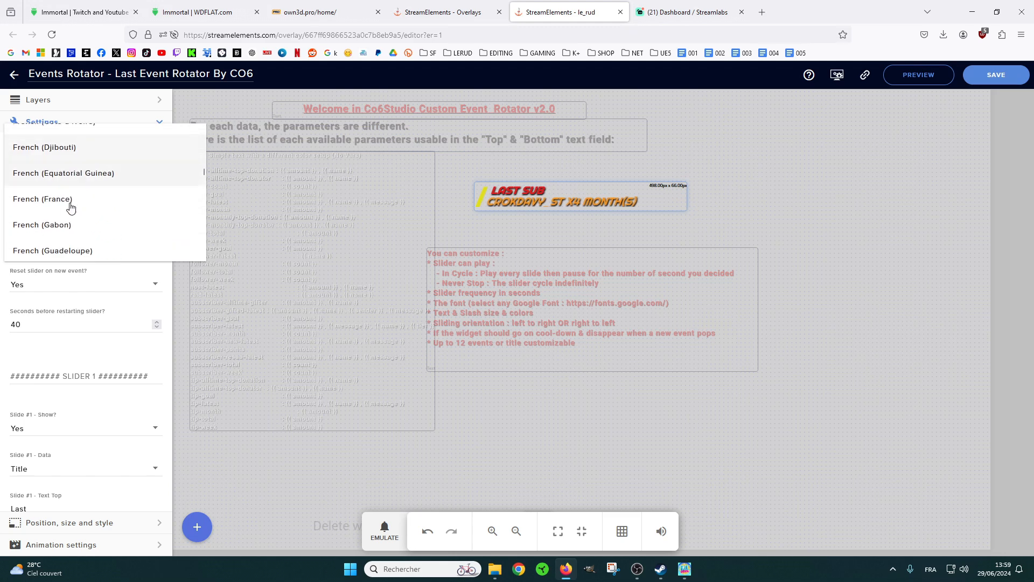
{"action": "left_click", "coordinate": [74, 198]}
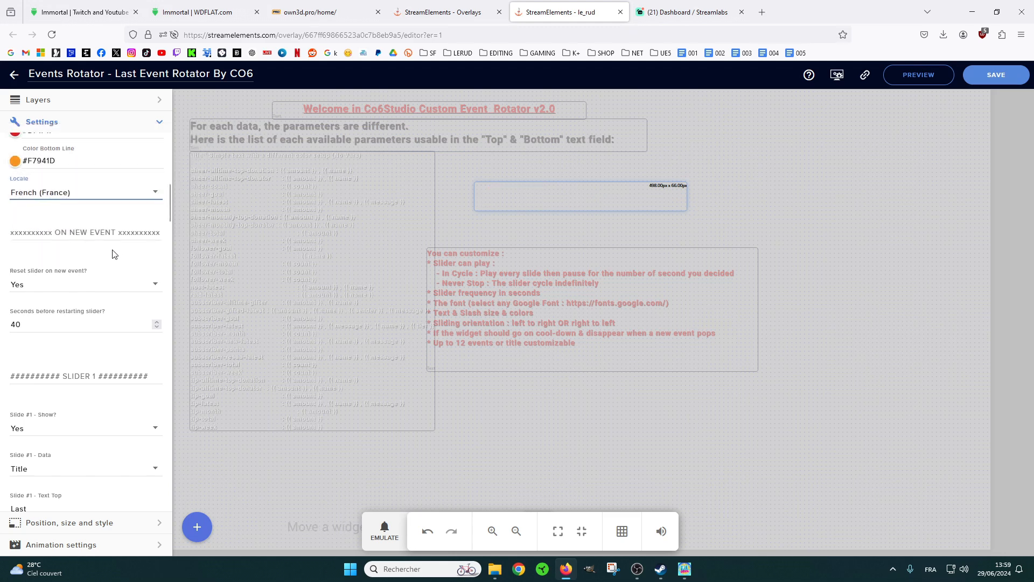
Turn off slide #1 of the rotator by setting its Show option to No.
{"action": "left_click_drag", "start_coordinate": [168, 199], "coordinate": [168, 211]}
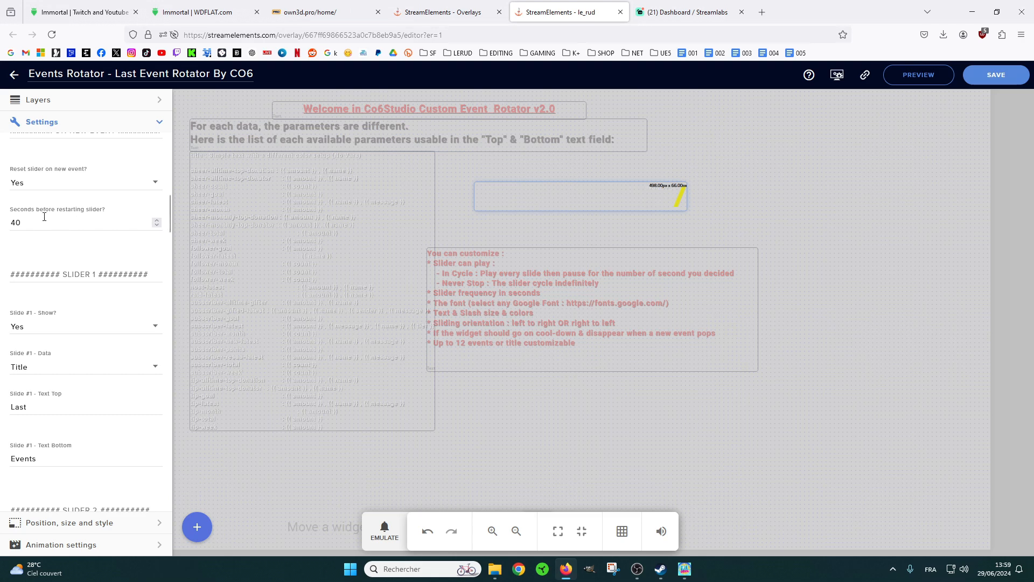
{"action": "mouse_move", "coordinate": [169, 209]}
{"action": "left_mouse_down"}
{"action": "mouse_move", "coordinate": [173, 367]}
{"action": "mouse_move", "coordinate": [183, 388]}
{"action": "mouse_move", "coordinate": [169, 460]}
{"action": "mouse_move", "coordinate": [167, 215]}
{"action": "left_mouse_up"}
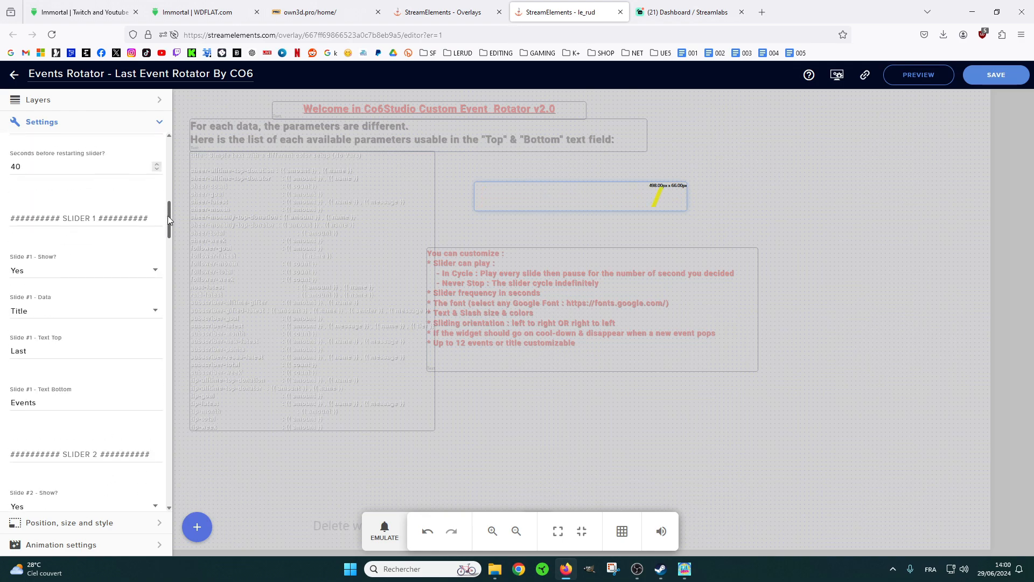
{"action": "left_click_drag", "start_coordinate": [167, 215], "coordinate": [169, 218]}
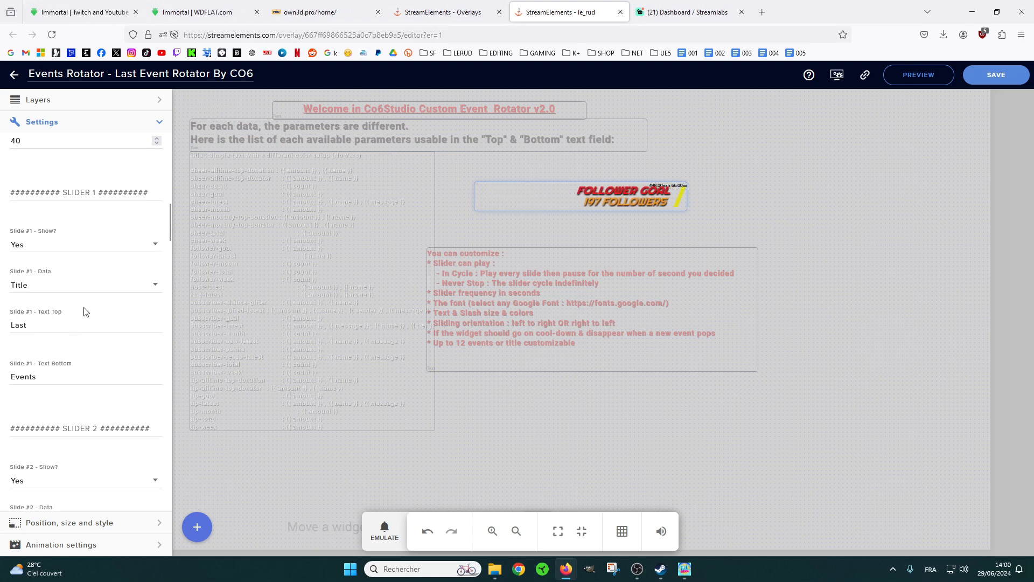
{"action": "left_click", "coordinate": [155, 245]}
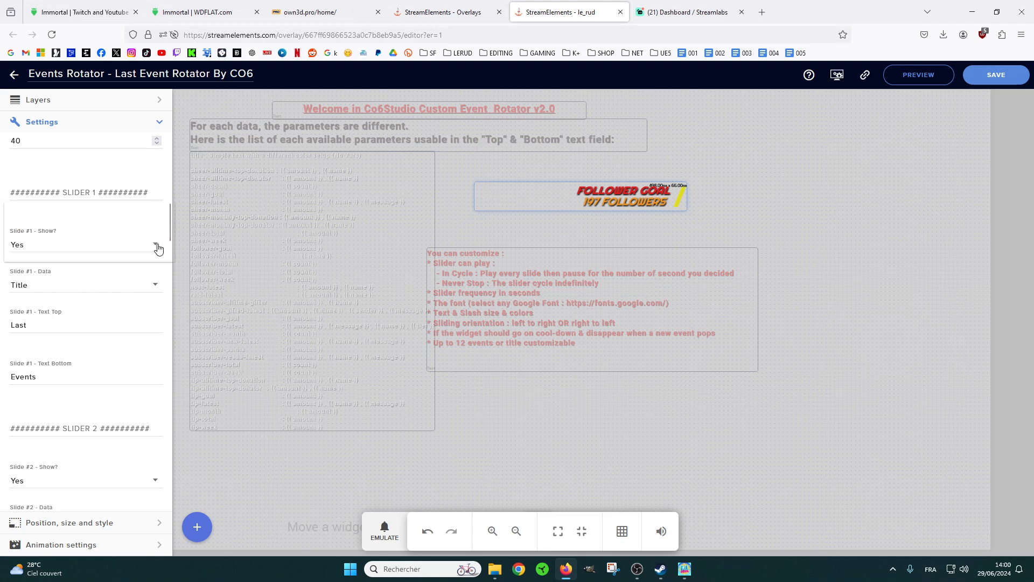
{"action": "left_click", "coordinate": [30, 225]}
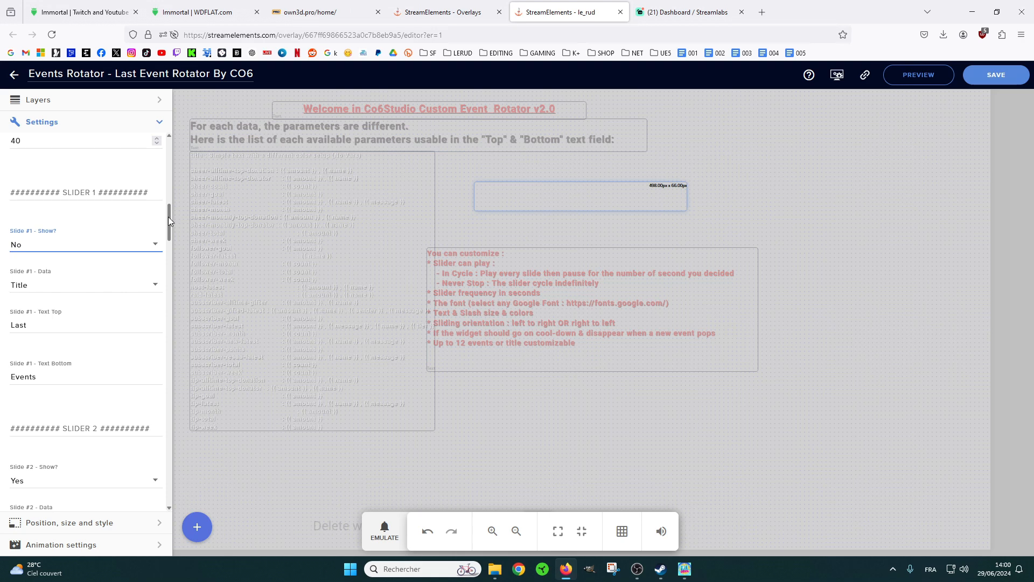
Examine the data types available for slide #2, keeping Follower: Latest.
{"action": "left_click_drag", "start_coordinate": [168, 216], "coordinate": [170, 245]}
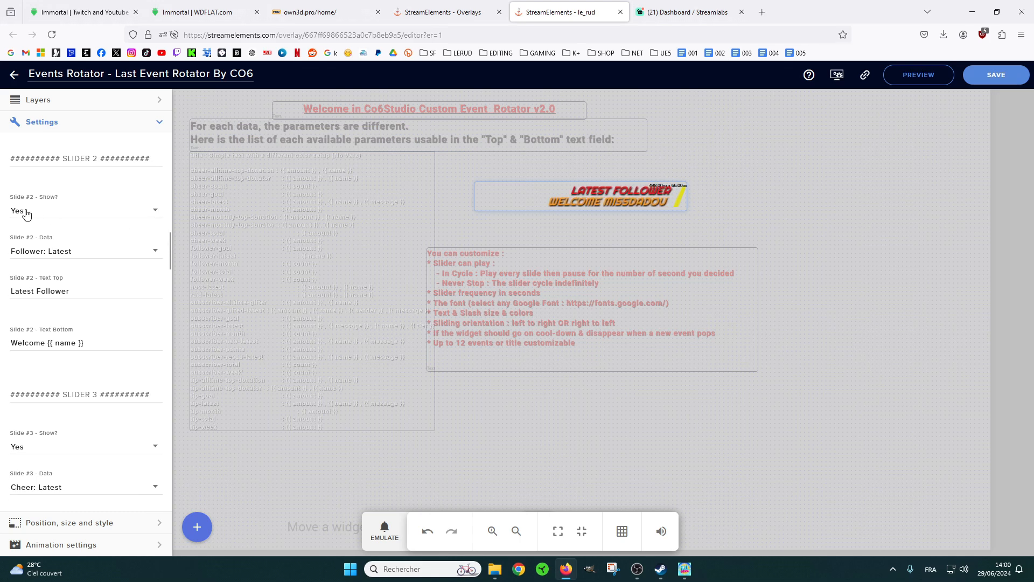
{"action": "left_click", "coordinate": [139, 253]}
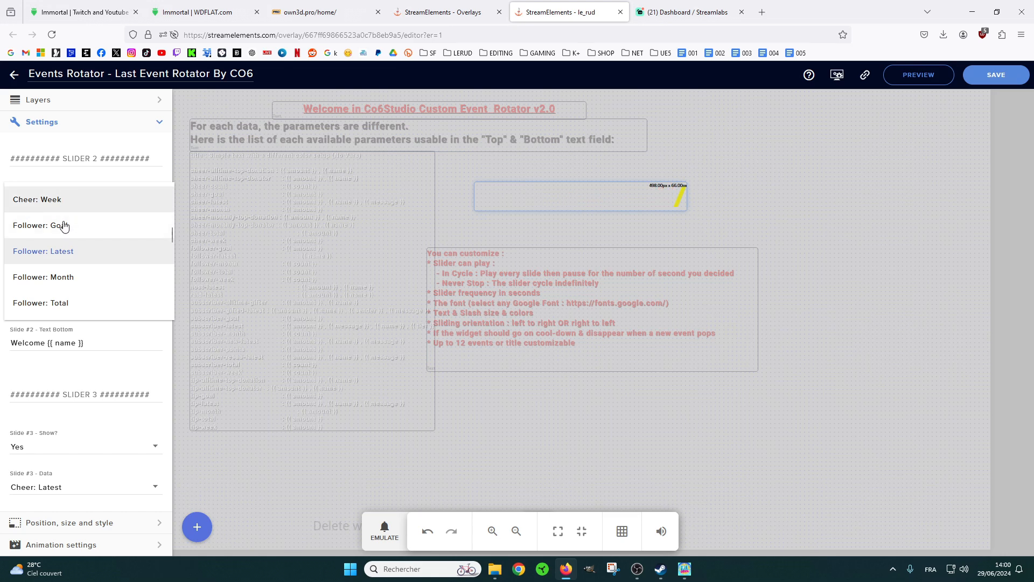
{"action": "scroll", "coordinate": [73, 229], "scroll_direction": "up", "scroll_amount": 5}
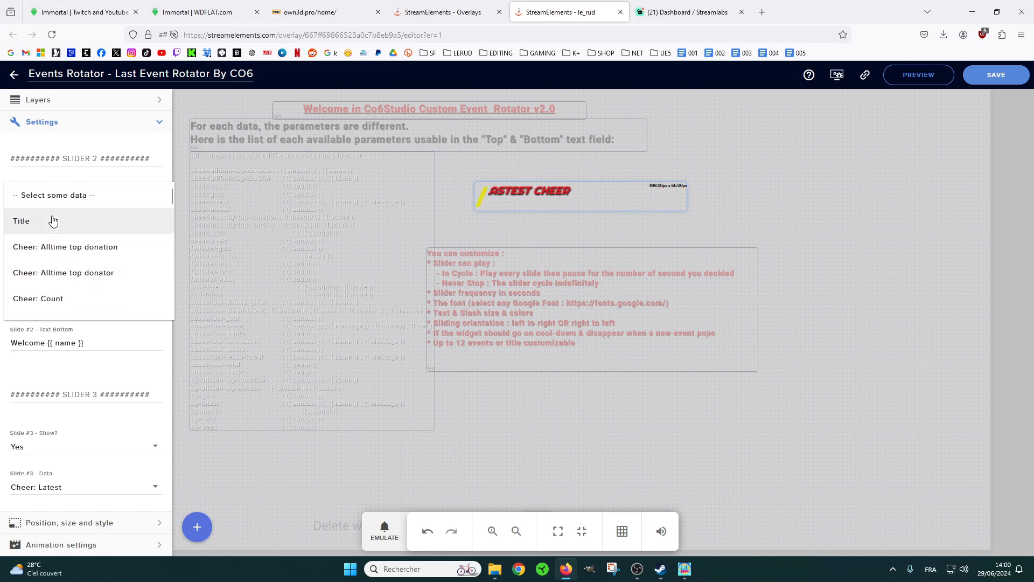
{"action": "scroll", "coordinate": [54, 218], "scroll_direction": "down", "scroll_amount": 5}
{"action": "scroll", "coordinate": [58, 214], "scroll_direction": "down", "scroll_amount": 8}
{"action": "scroll", "coordinate": [58, 275], "scroll_direction": "down", "scroll_amount": 3}
{"action": "scroll", "coordinate": [55, 278], "scroll_direction": "up", "scroll_amount": 8}
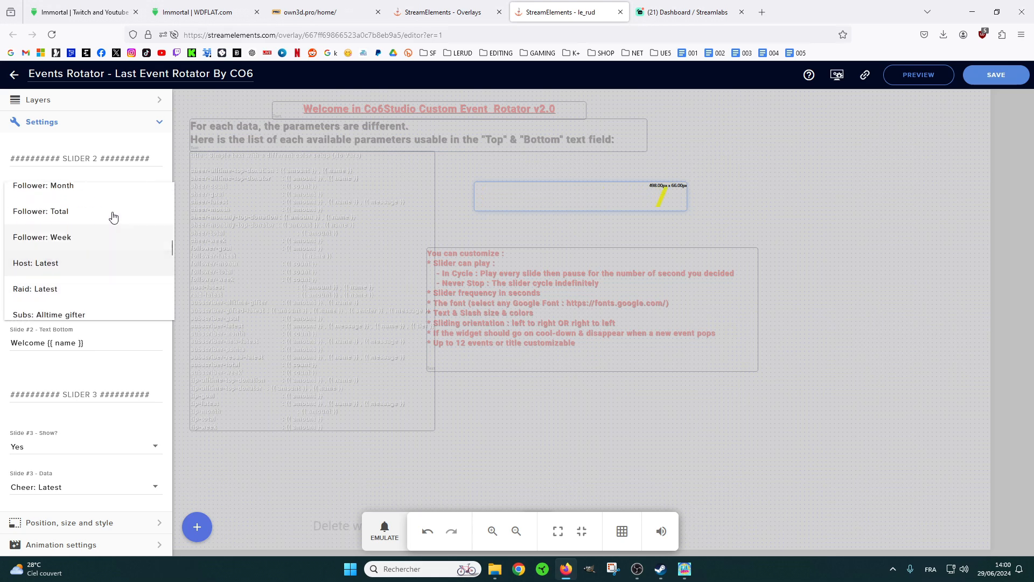
{"action": "left_click", "coordinate": [163, 160]}
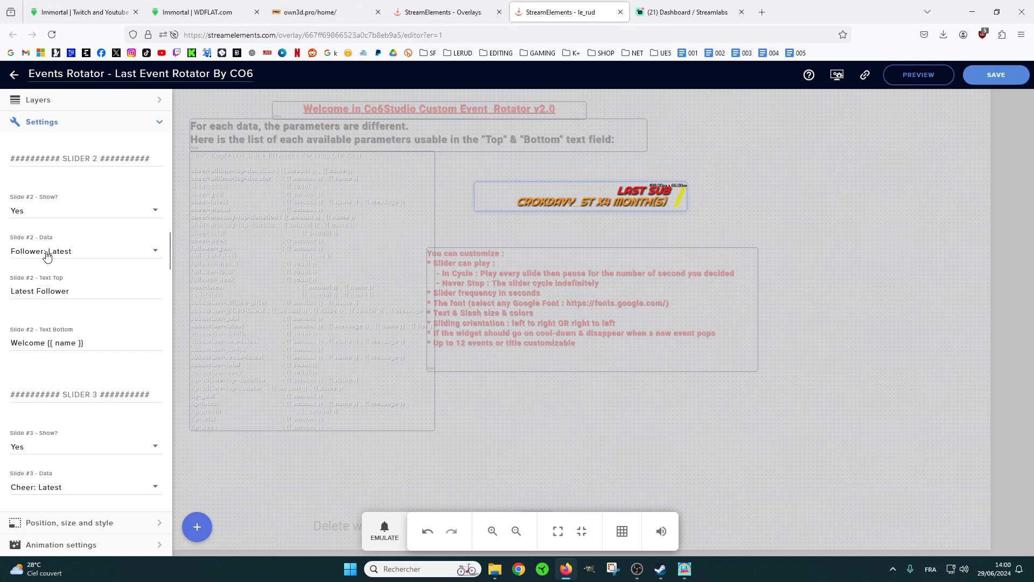
Change slide #2's top text to "Dernier Follower" and reduce its bottom text to "{{ name }}".
{"action": "double_click", "coordinate": [25, 291]}
{"action": "type", "text": "Dernier"}
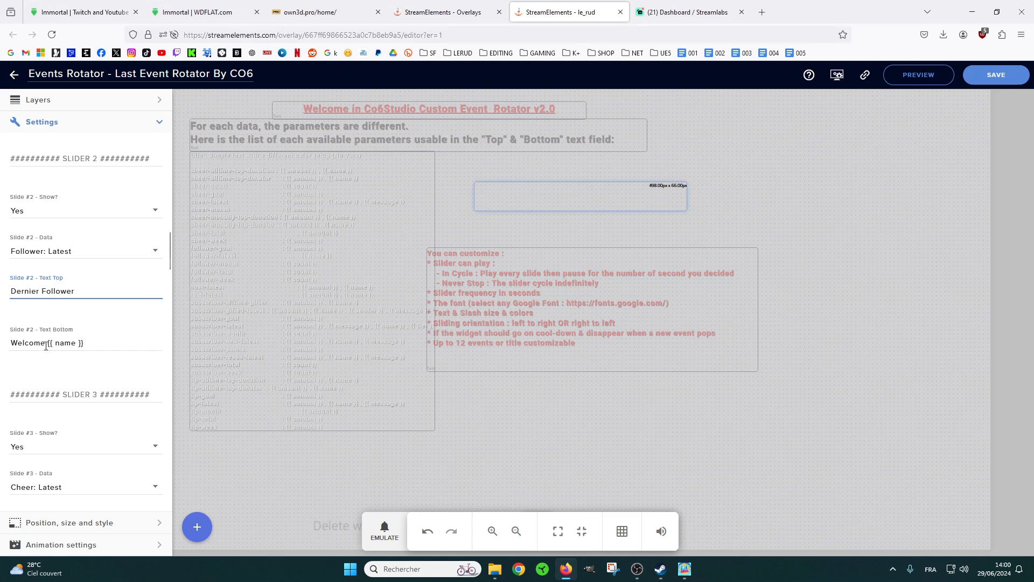
{"action": "left_click_drag", "start_coordinate": [48, 344], "coordinate": [35, 343]}
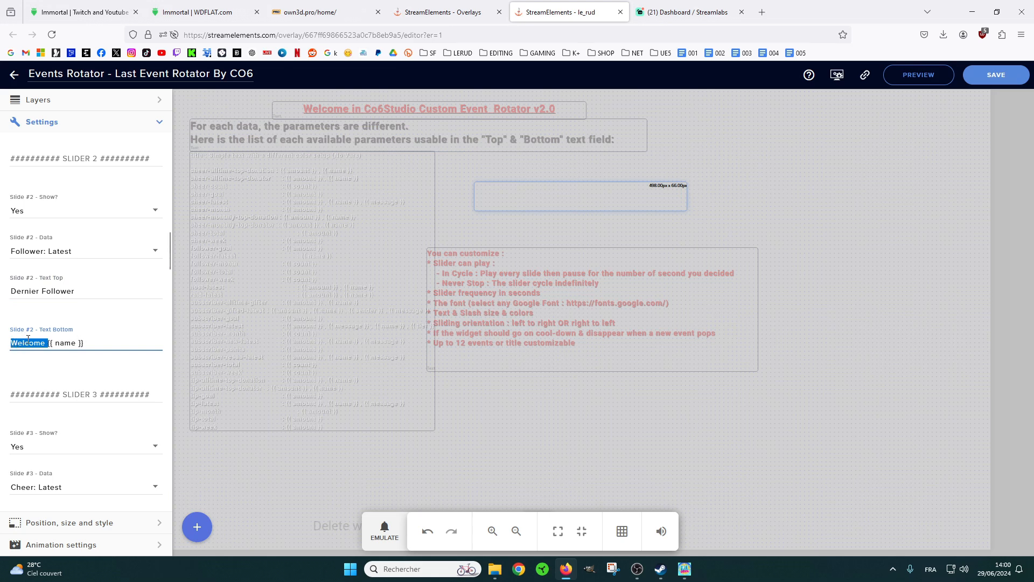
{"action": "key", "text": "BackSpace"}
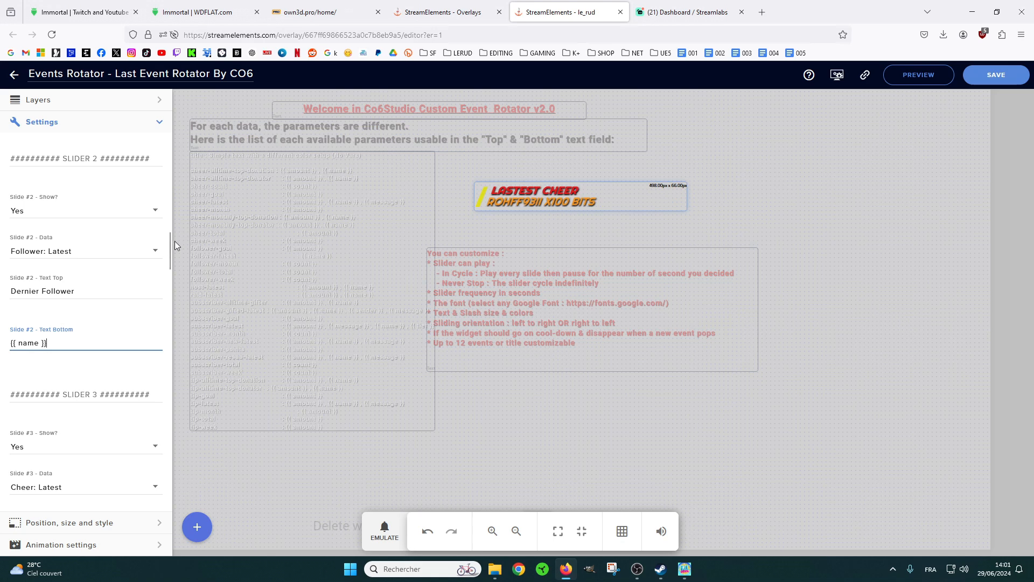
Change slide #3's top text to "Dernier Bits".
{"action": "left_click_drag", "start_coordinate": [169, 247], "coordinate": [167, 275]}
{"action": "left_click_drag", "start_coordinate": [64, 273], "coordinate": [10, 273]}
{"action": "type", "text": "D"}
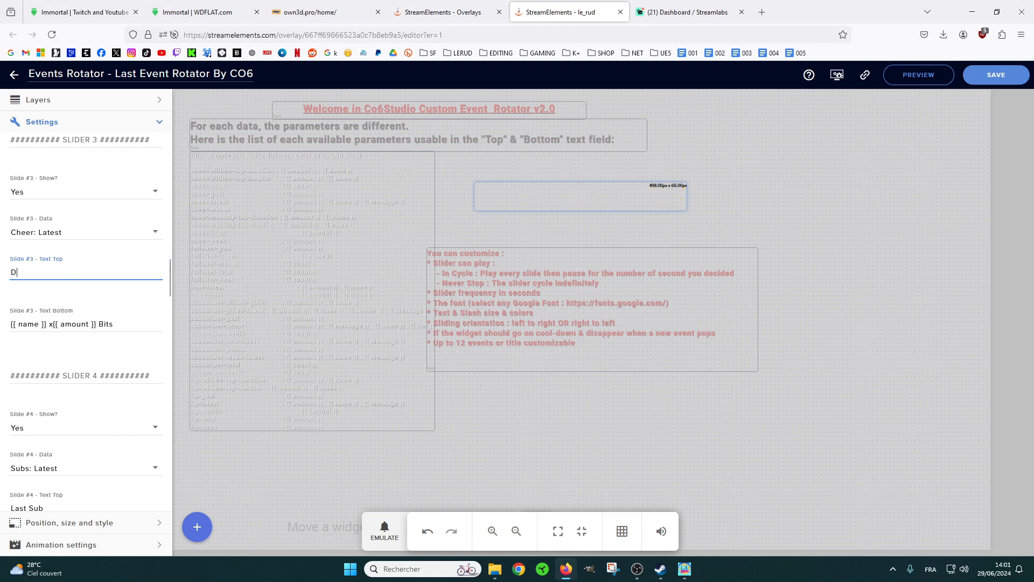
{"action": "type", "text": "ernier Bits"}
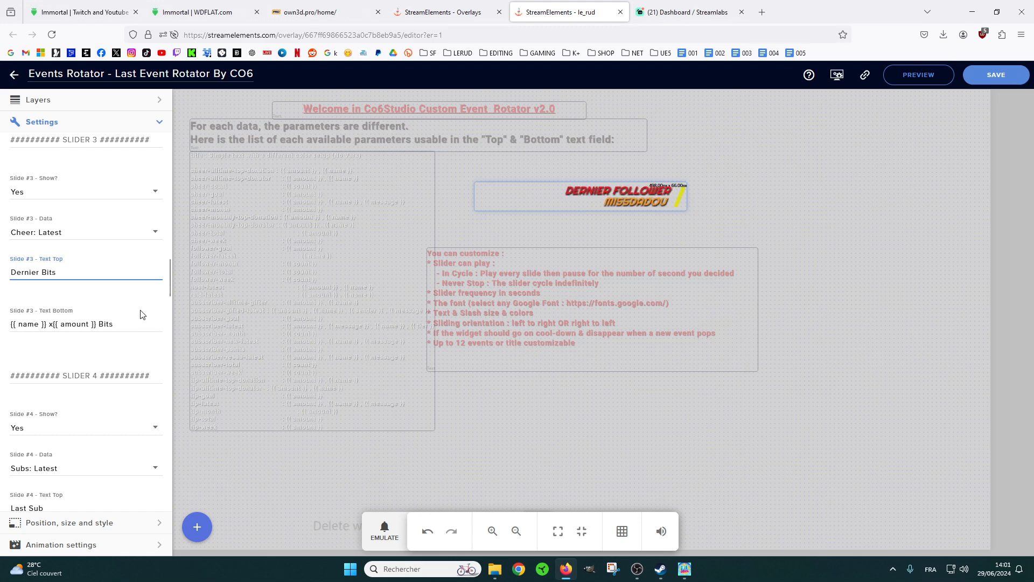
Change slide #4's top text to "Dernier Abonné".
{"action": "left_click_drag", "start_coordinate": [167, 280], "coordinate": [168, 298]}
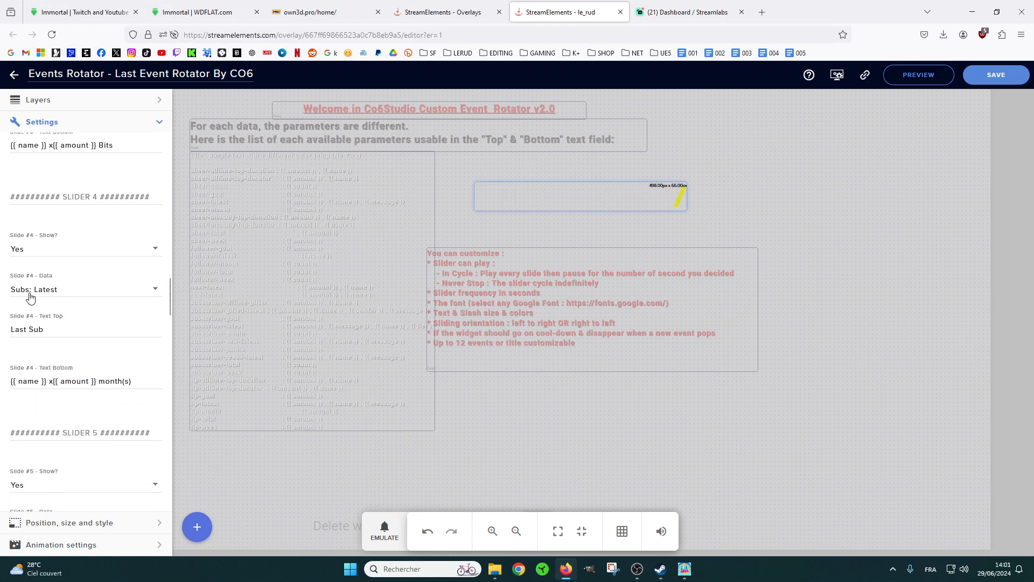
{"action": "left_click_drag", "start_coordinate": [47, 323], "coordinate": [12, 330]}
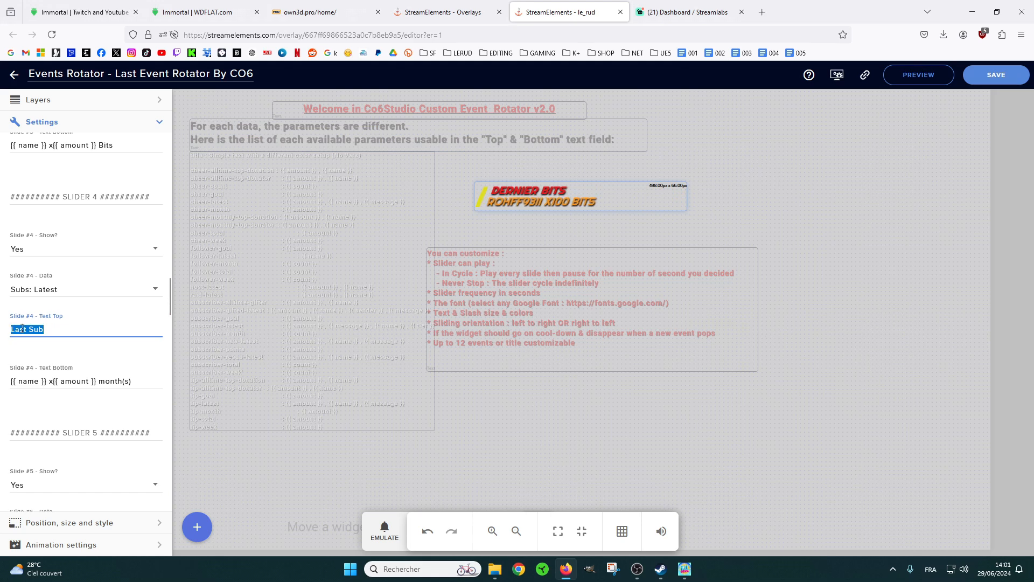
{"action": "type", "text": "Dernier Abonné"}
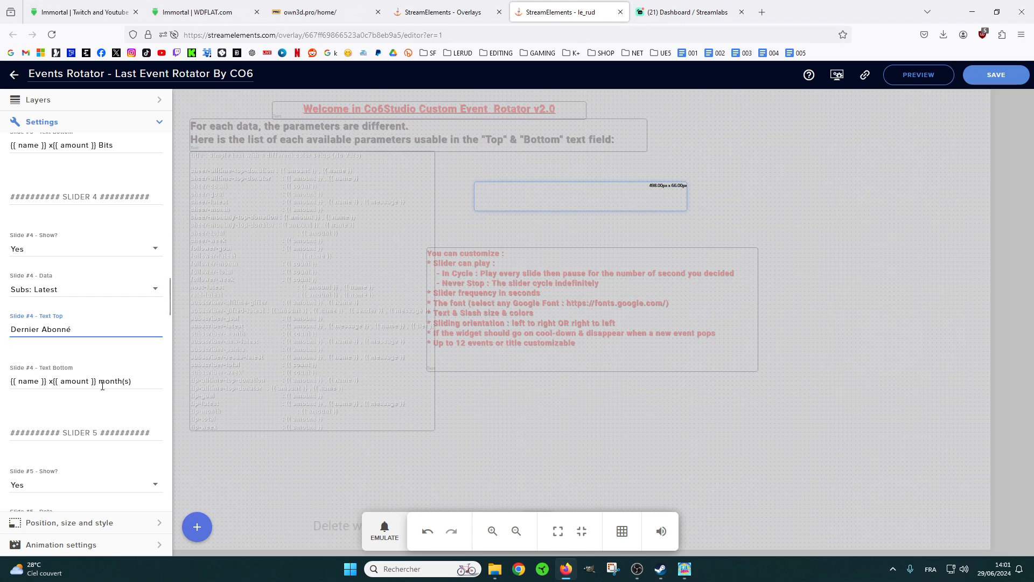
Set slide #5's data to Raid: Latest and its top text to "Dernier Raid".
{"action": "left_click_drag", "start_coordinate": [168, 299], "coordinate": [169, 321]}
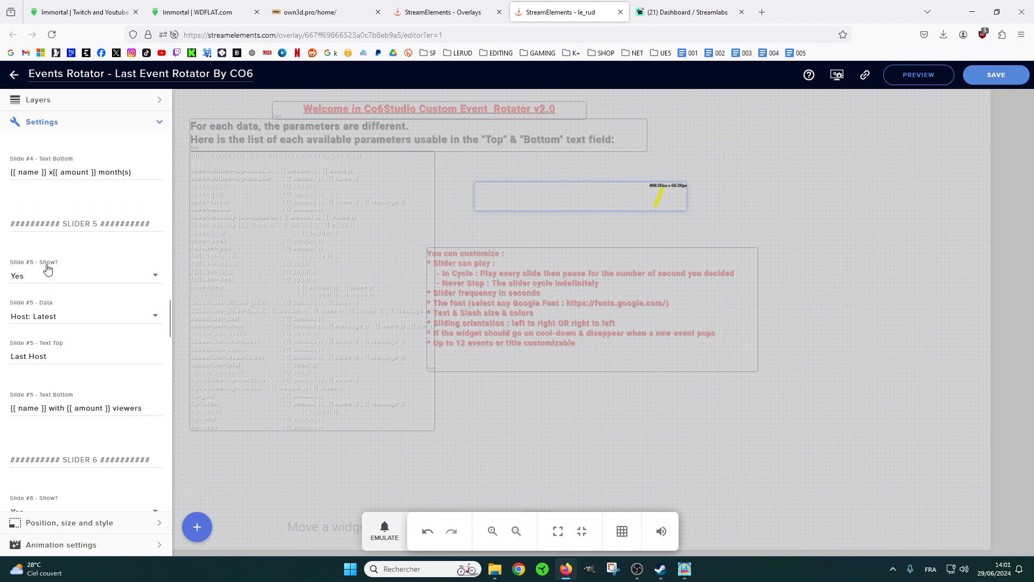
{"action": "left_click", "coordinate": [151, 319]}
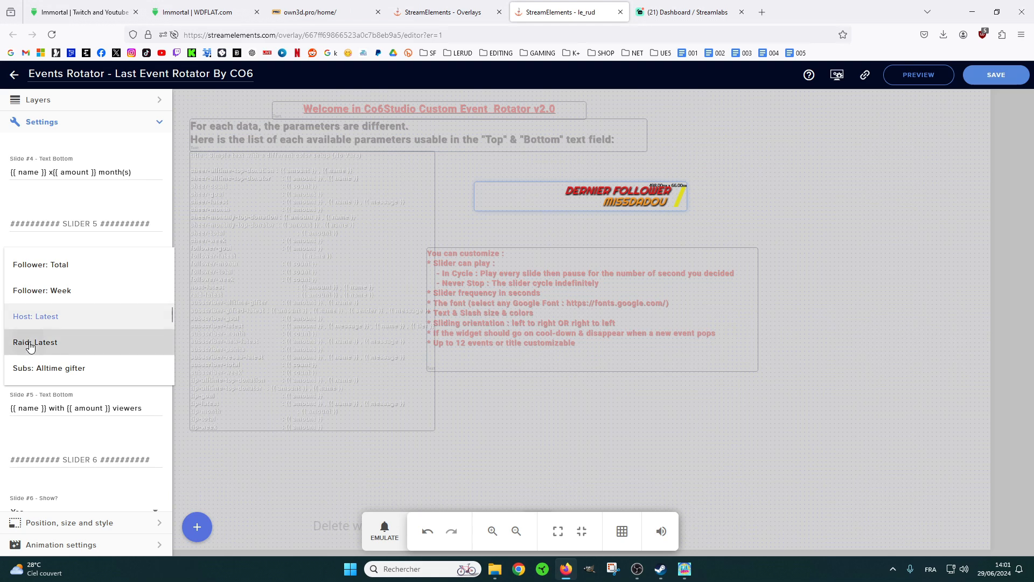
{"action": "left_click", "coordinate": [31, 343]}
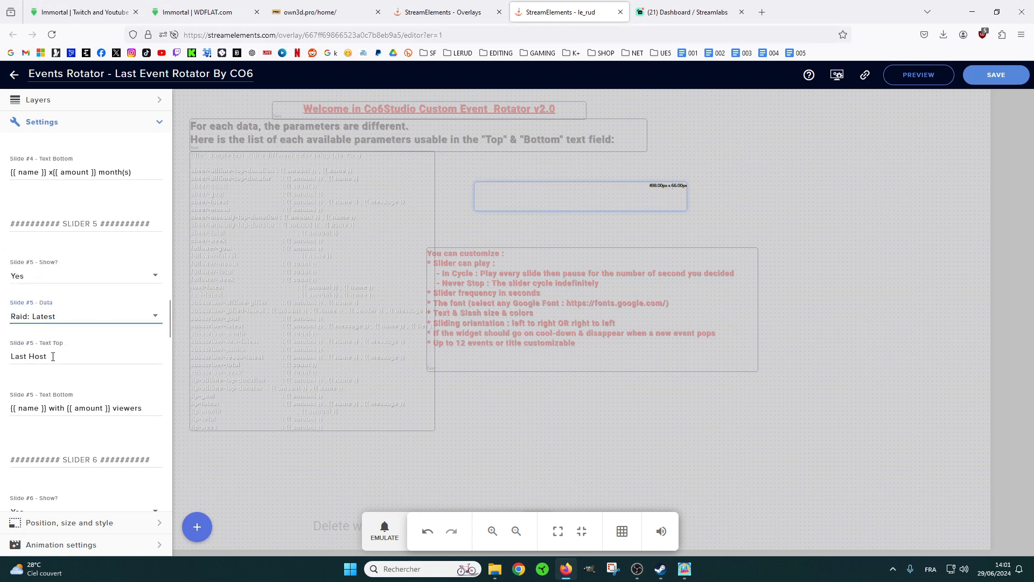
{"action": "left_click_drag", "start_coordinate": [53, 357], "coordinate": [20, 359]}
{"action": "type", "text": "Dernier Raid"}
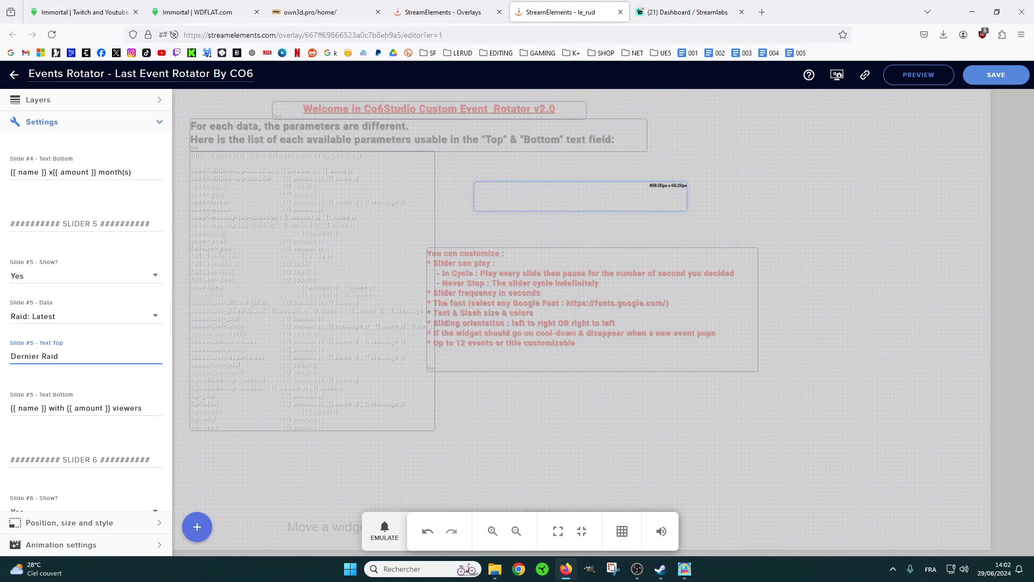
Replace "with" by "a raid avec" between the name and amount placeholders in slide #5's bottom text.
{"action": "double_click", "coordinate": [59, 410]}
{"action": "type", "text": "a raid"}
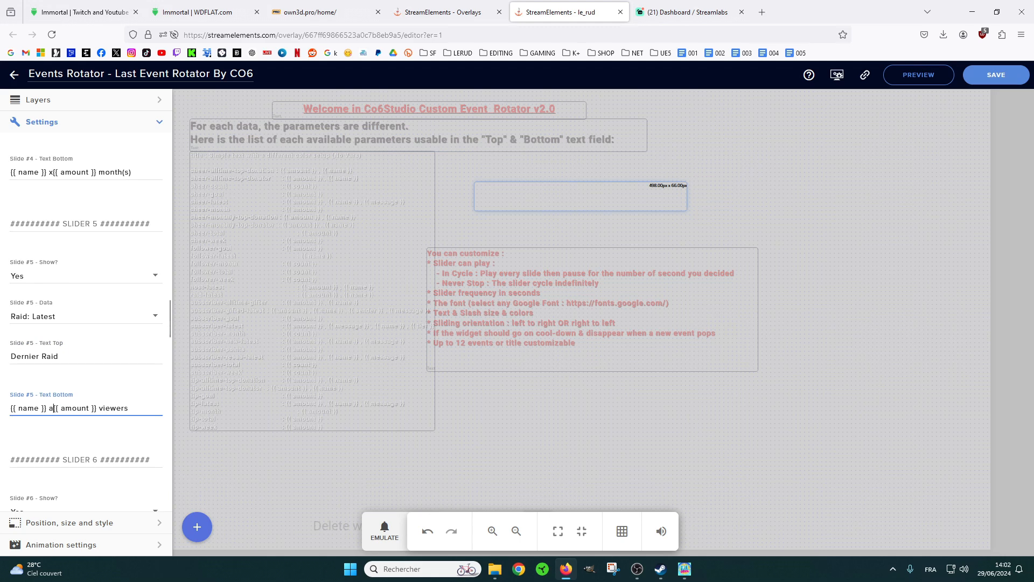
{"action": "type", "text": " avec"}
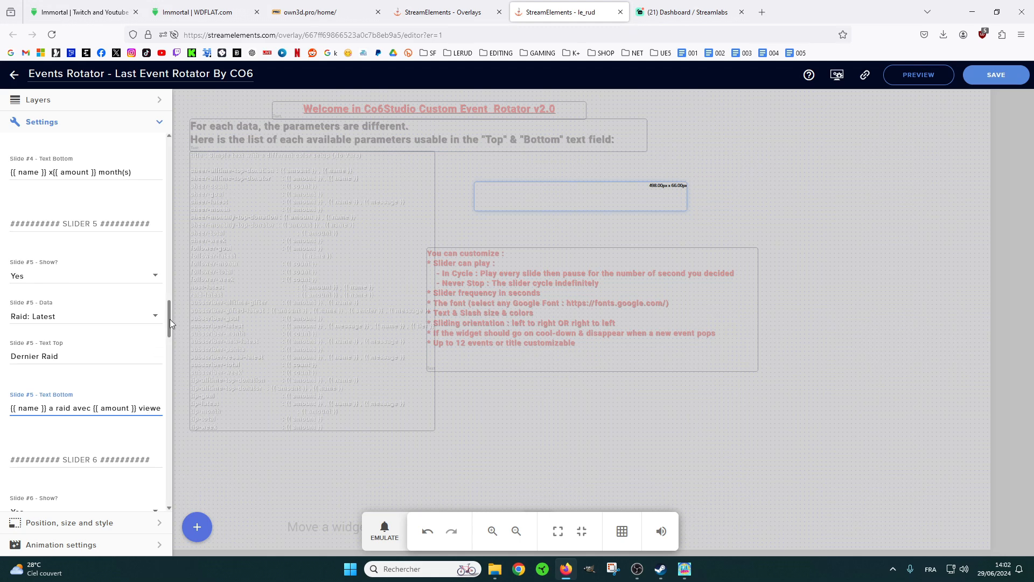
Turn off slides #6, #7 and #8 of the rotator by setting their Show options to No.
{"action": "left_click_drag", "start_coordinate": [169, 320], "coordinate": [170, 342]}
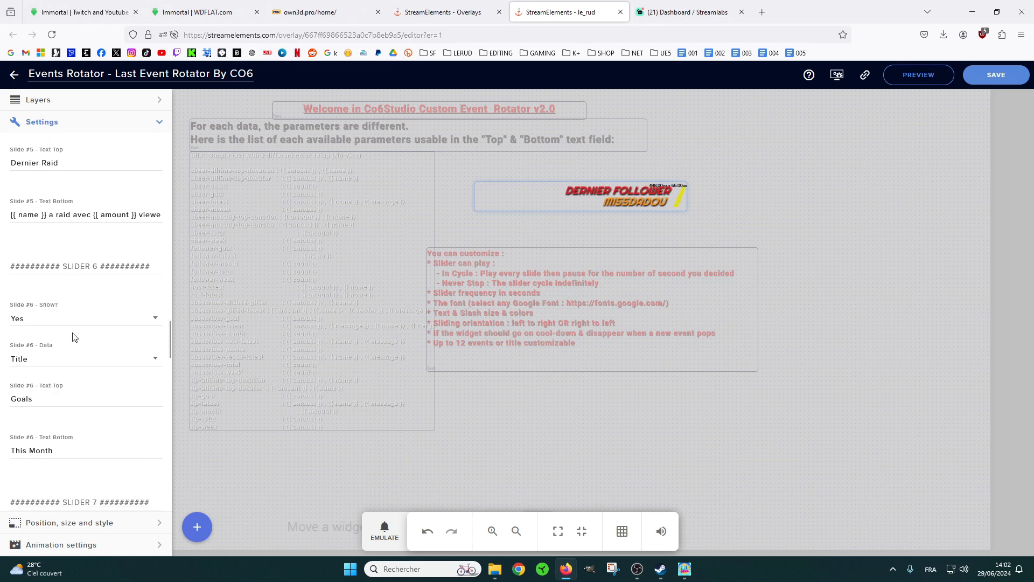
{"action": "left_click", "coordinate": [155, 320]}
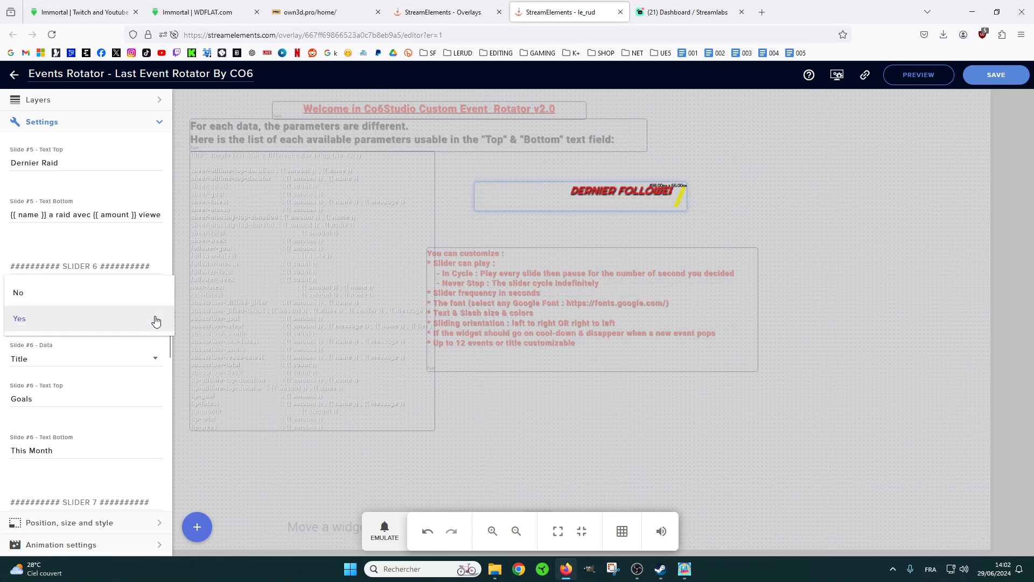
{"action": "left_click", "coordinate": [46, 293]}
{"action": "left_click_drag", "start_coordinate": [169, 332], "coordinate": [160, 359]}
{"action": "left_click", "coordinate": [89, 309]}
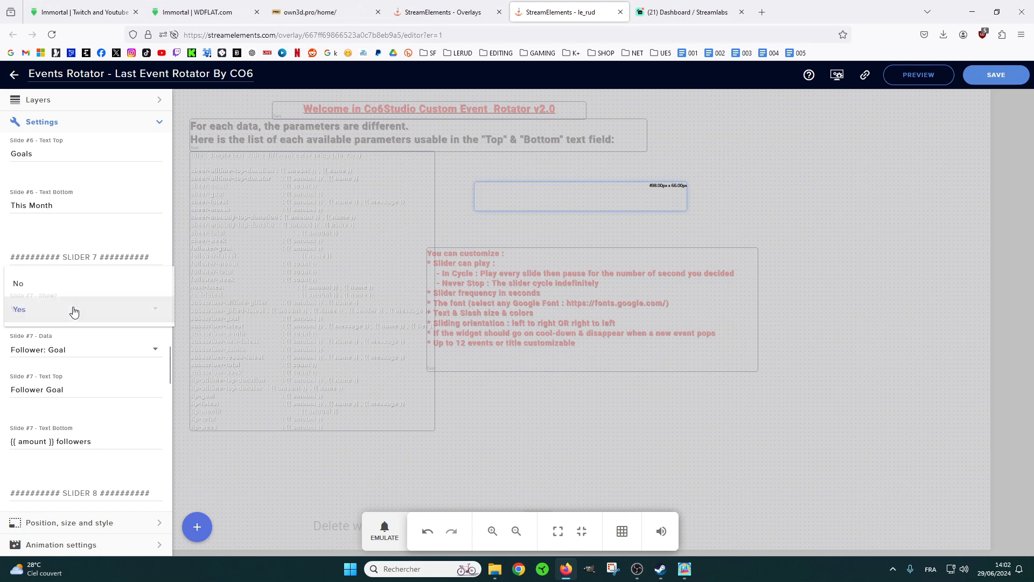
{"action": "left_click", "coordinate": [37, 288]}
{"action": "left_click_drag", "start_coordinate": [169, 353], "coordinate": [156, 373]}
{"action": "left_click", "coordinate": [100, 322]}
{"action": "left_click", "coordinate": [24, 295]}
Check the remaining slides through #12, save the overlay and copy its link.
{"action": "left_click_drag", "start_coordinate": [167, 379], "coordinate": [172, 404]}
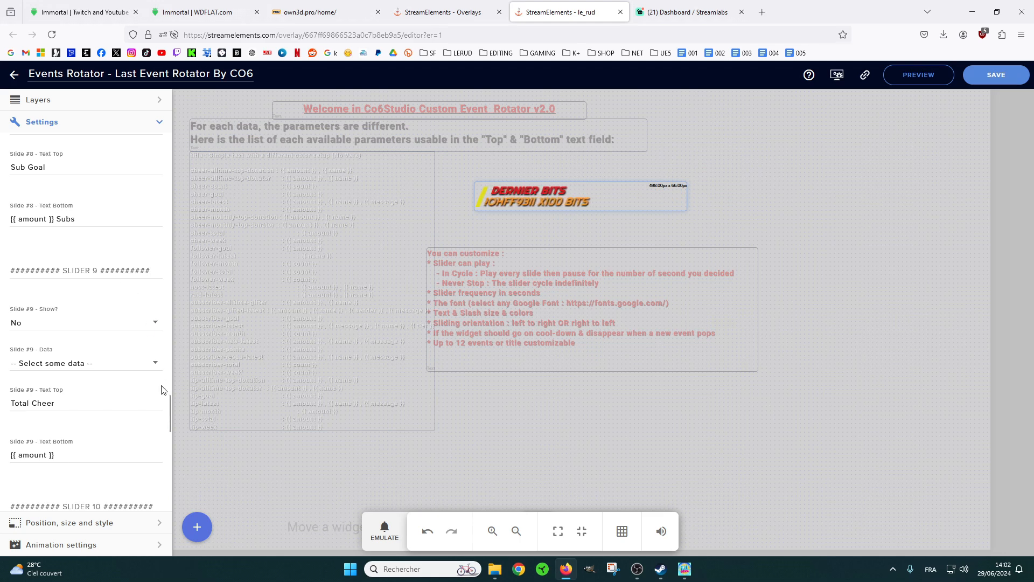
{"action": "left_click_drag", "start_coordinate": [169, 406], "coordinate": [171, 486]}
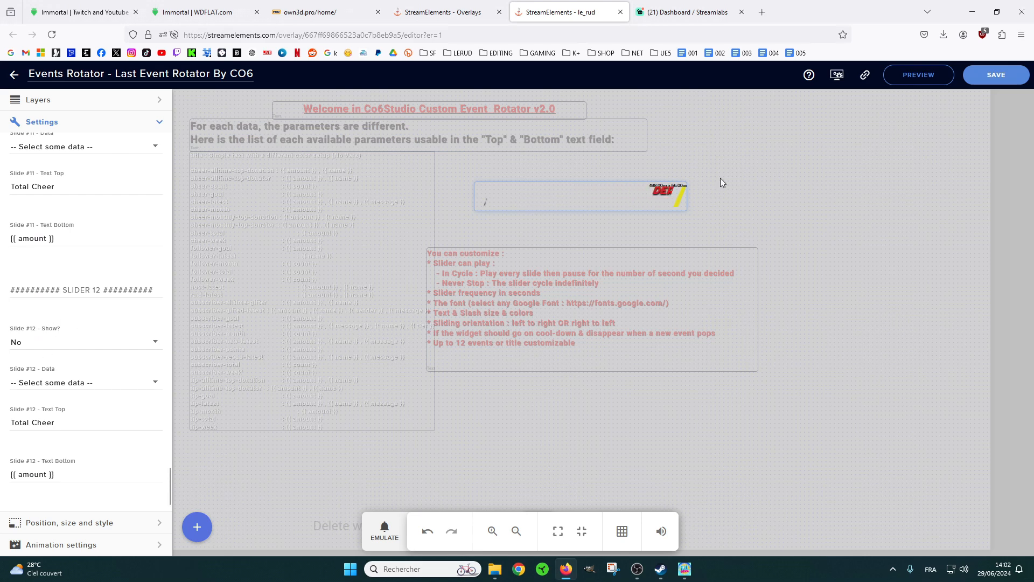
{"action": "left_click", "coordinate": [992, 78]}
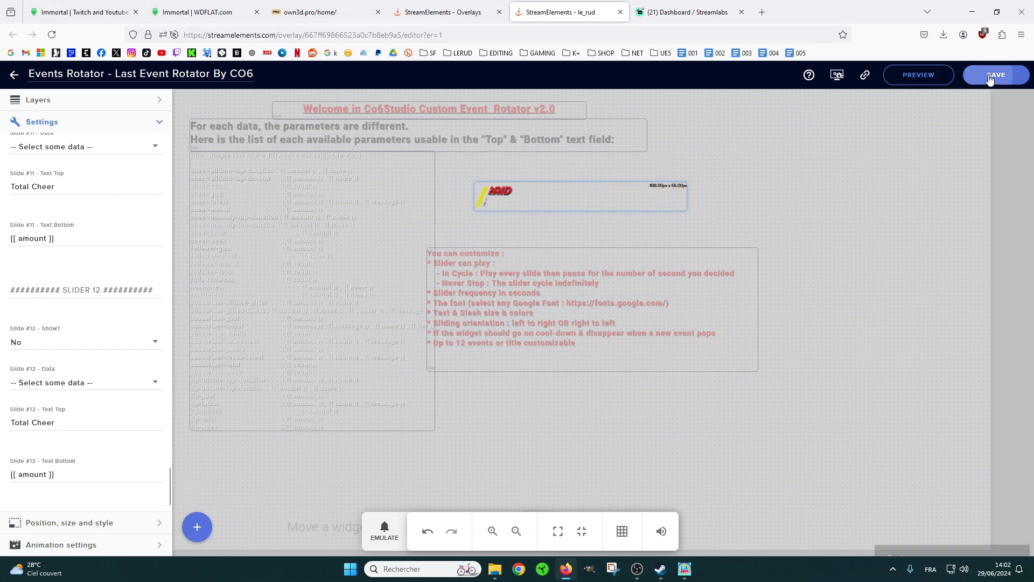
{"action": "left_click", "coordinate": [865, 78]}
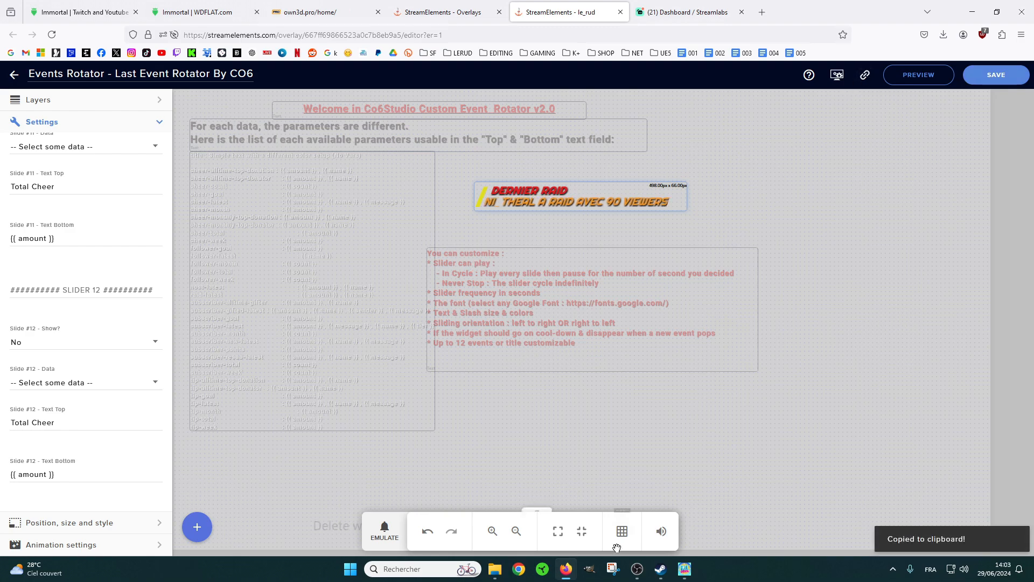
Switch to OBS and add a browser source named "Event Rotator" with a width of 1920 and the copied overlay link as its URL.
{"action": "left_click", "coordinate": [636, 572]}
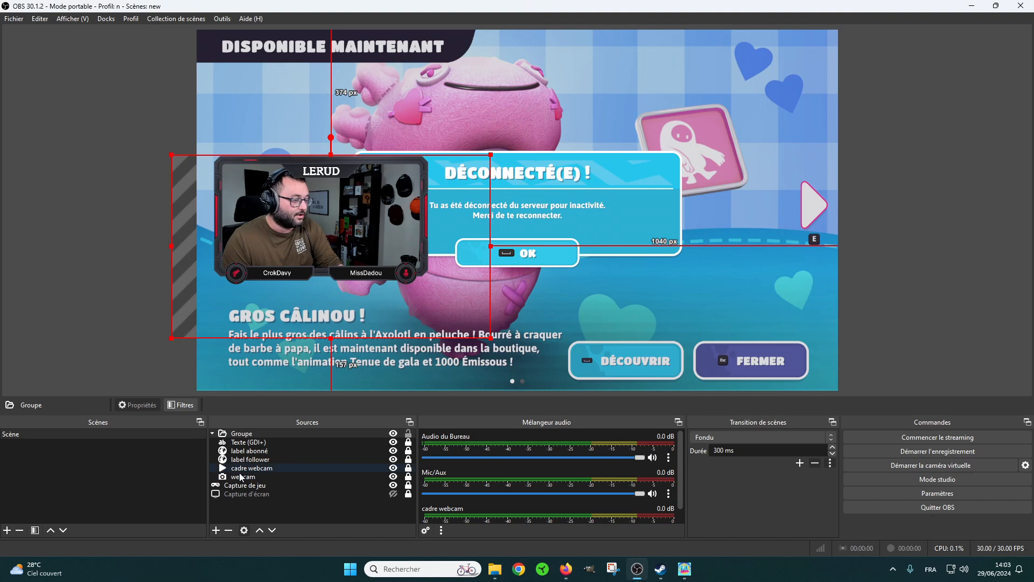
{"action": "left_click", "coordinate": [216, 531]}
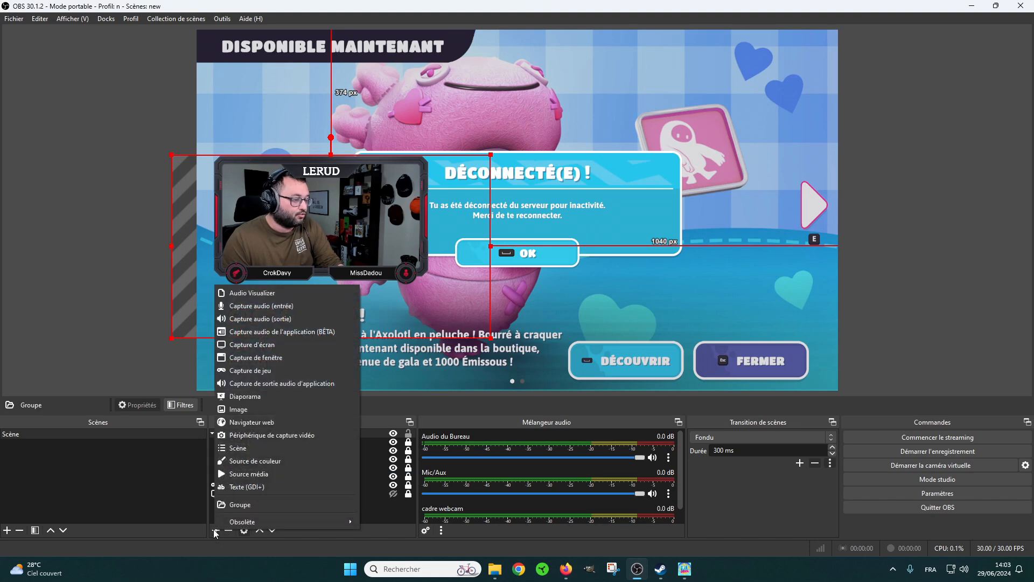
{"action": "left_click", "coordinate": [270, 425]}
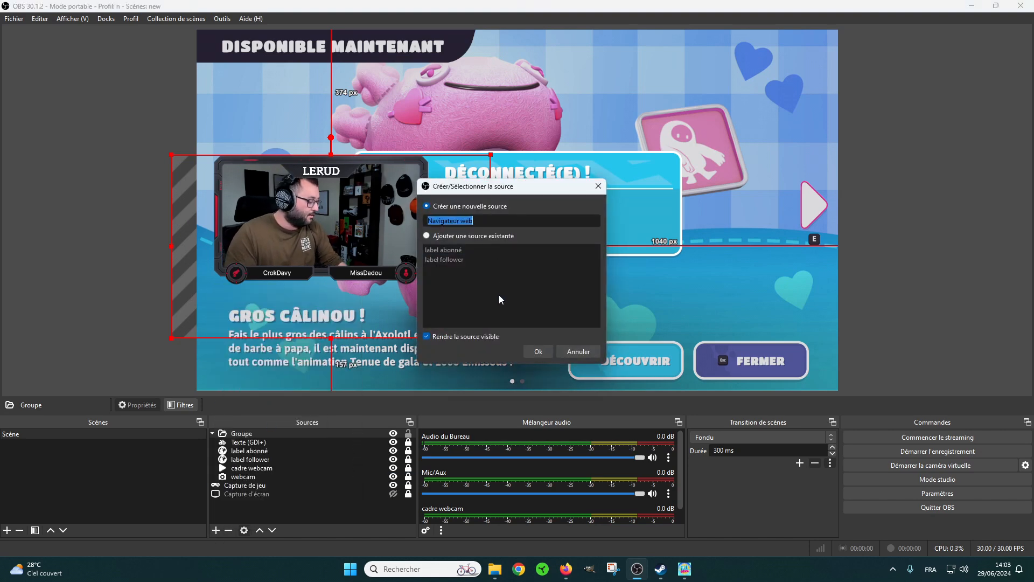
{"action": "type", "text": "Event"}
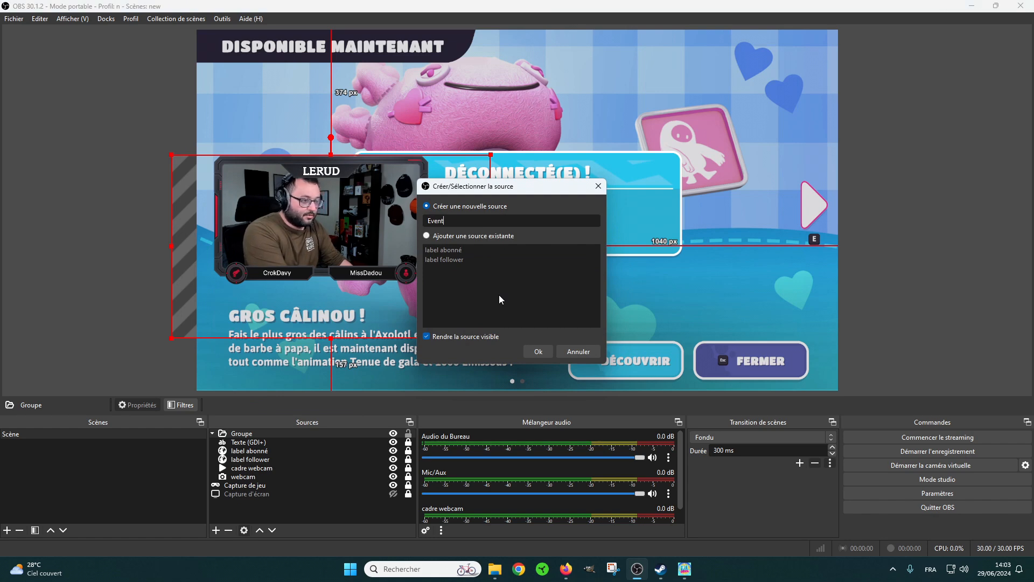
{"action": "type", "text": " Rotat"}
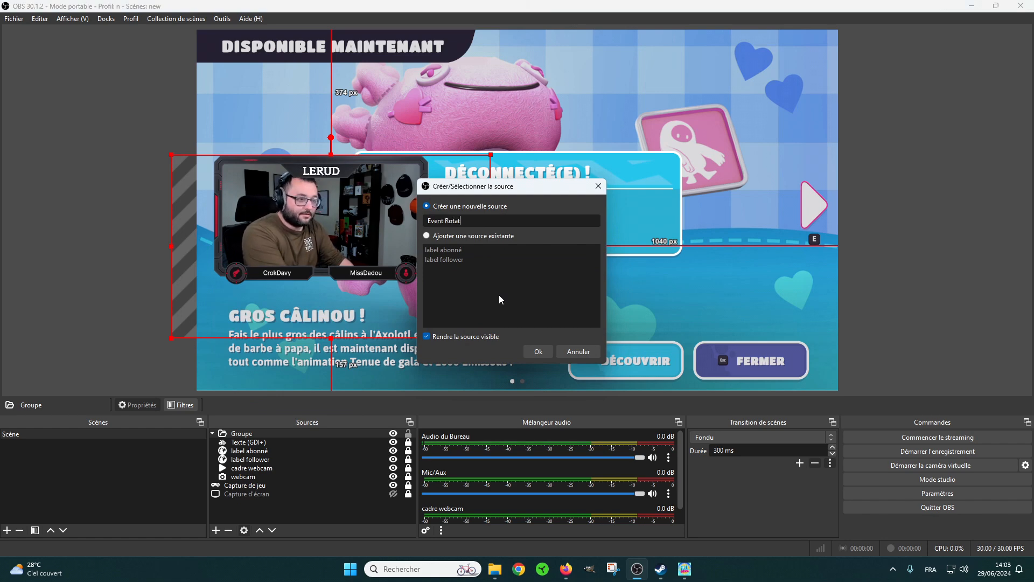
{"action": "type", "text": "or"}
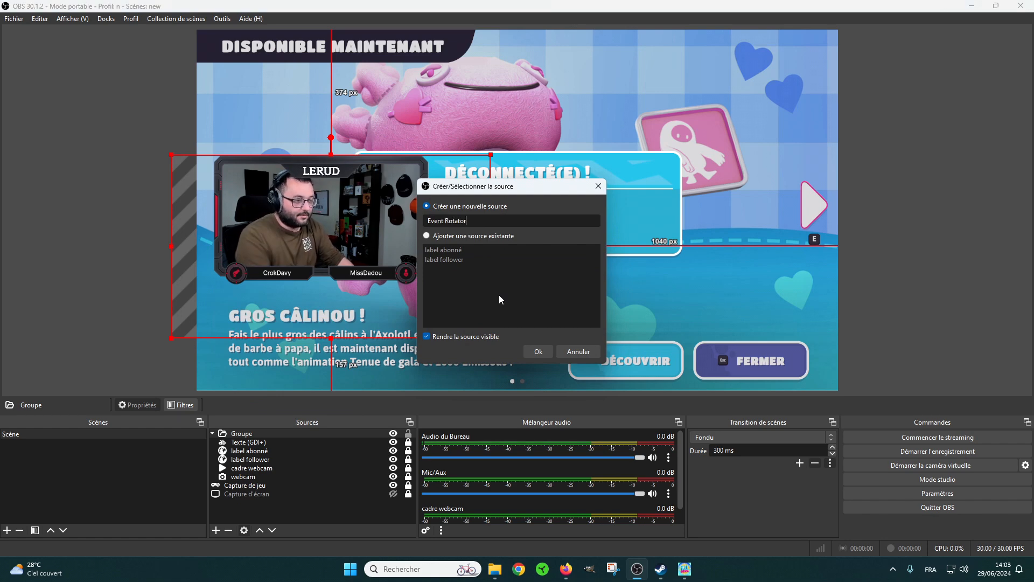
{"action": "left_click", "coordinate": [539, 353]}
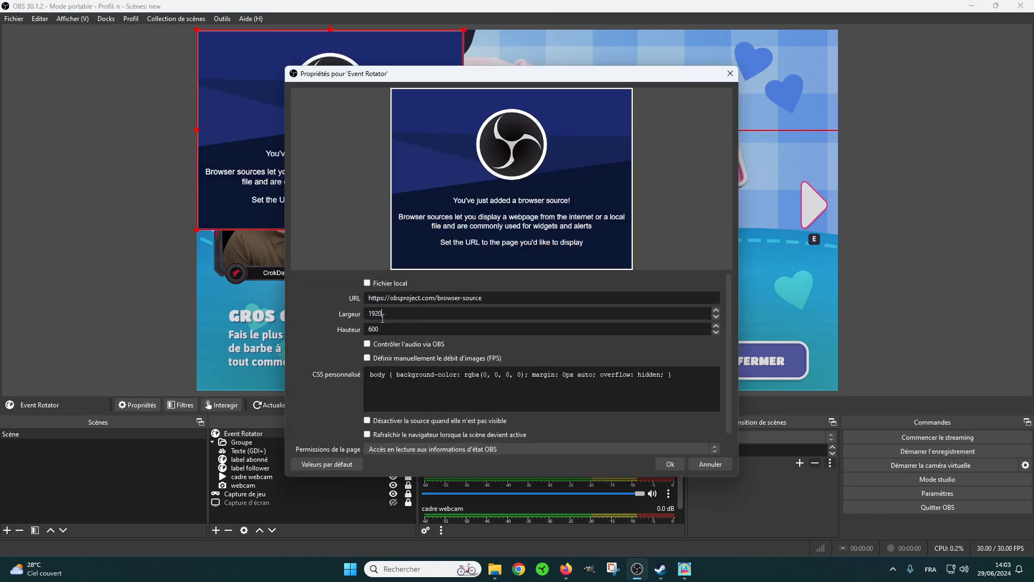
{"action": "left_click_drag", "start_coordinate": [367, 330], "coordinate": [380, 331]}
{"action": "left_click_drag", "start_coordinate": [484, 297], "coordinate": [435, 298]}
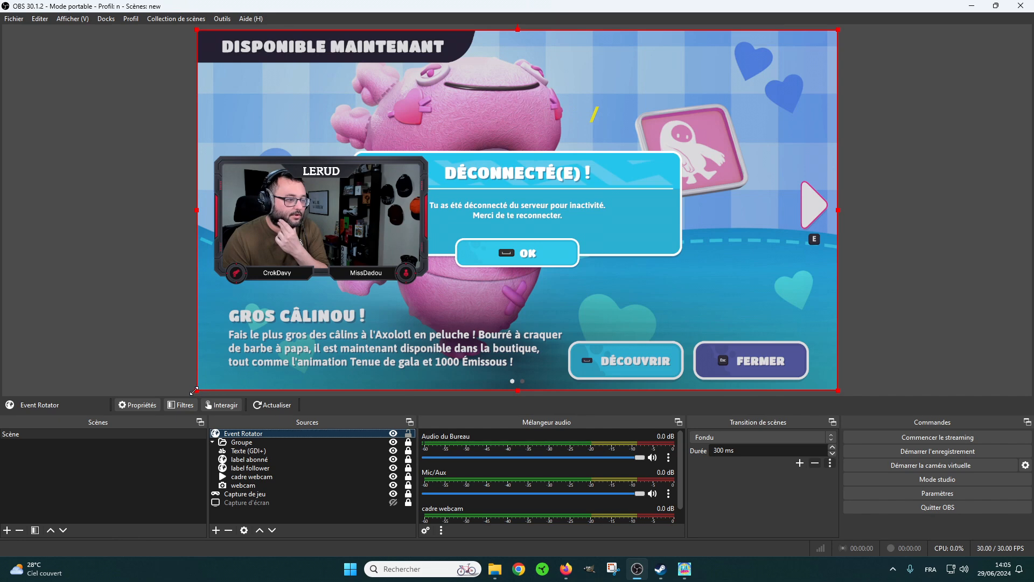
Crop the empty areas off the left, bottom and right sides of the Event Rotator source.
{"action": "left_click_drag", "start_coordinate": [197, 210], "coordinate": [323, 200]}
{"action": "left_click_drag", "start_coordinate": [583, 389], "coordinate": [584, 251]}
{"action": "left_click_drag", "start_coordinate": [838, 140], "coordinate": [689, 145]}
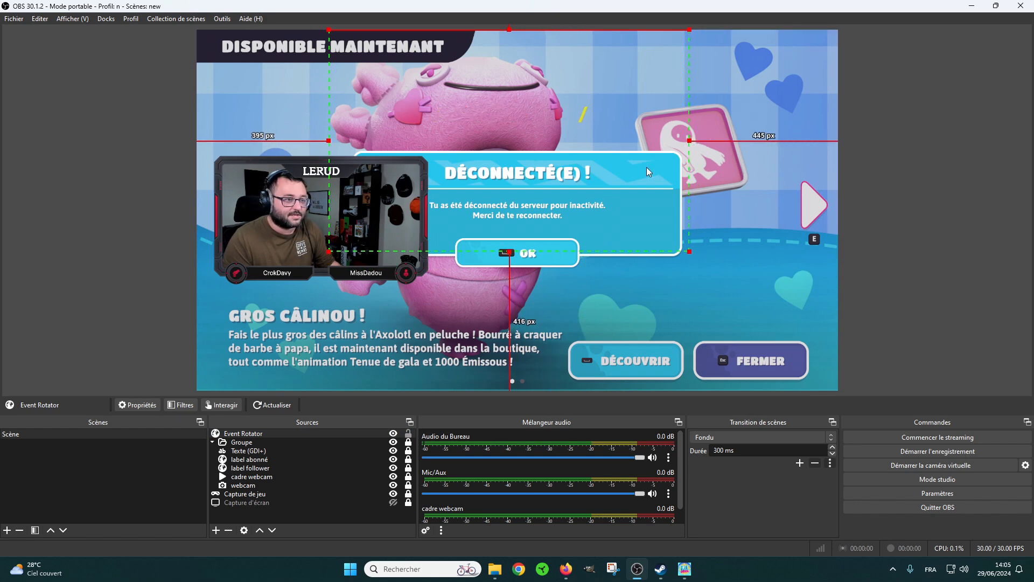
Enlarge the cropped Event Rotator source, centred horizontally and shifted up past the canvas's upper edge, and lock it.
{"action": "left_click_drag", "start_coordinate": [690, 252], "coordinate": [892, 395]}
{"action": "left_click_drag", "start_coordinate": [745, 340], "coordinate": [640, 344]}
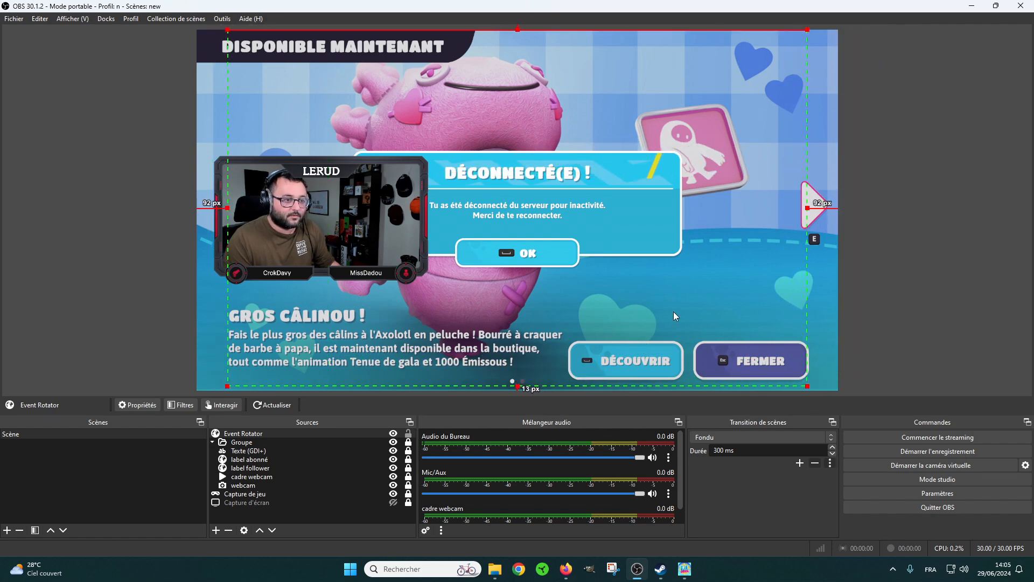
{"action": "left_click_drag", "start_coordinate": [693, 293], "coordinate": [692, 233]}
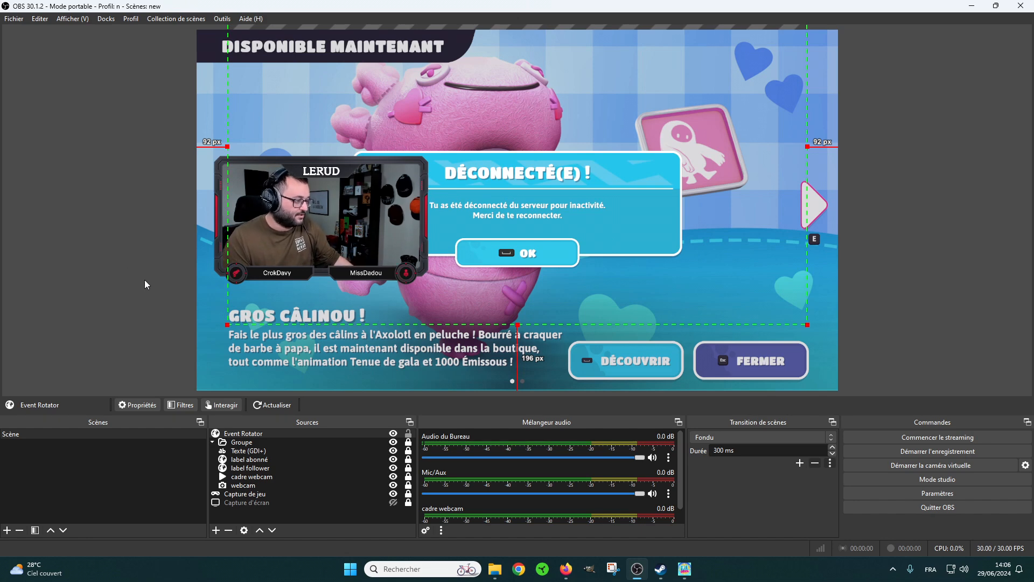
{"action": "left_click", "coordinate": [153, 326]}
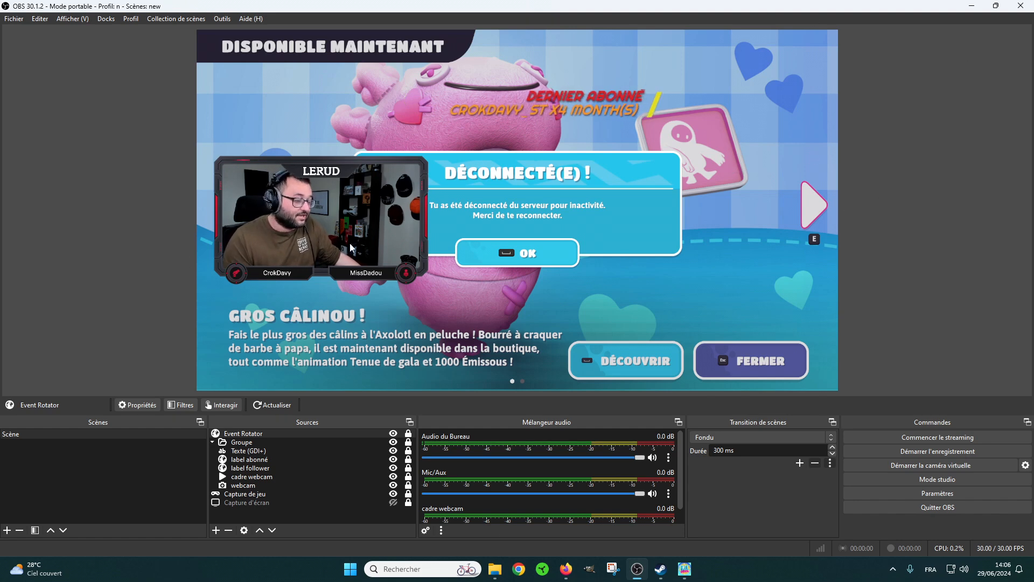
Switch to the Streamlabs dashboard in Firefox, browse the widget gallery and open the Chat Box widget's theme settings.
{"action": "left_click", "coordinate": [566, 569]}
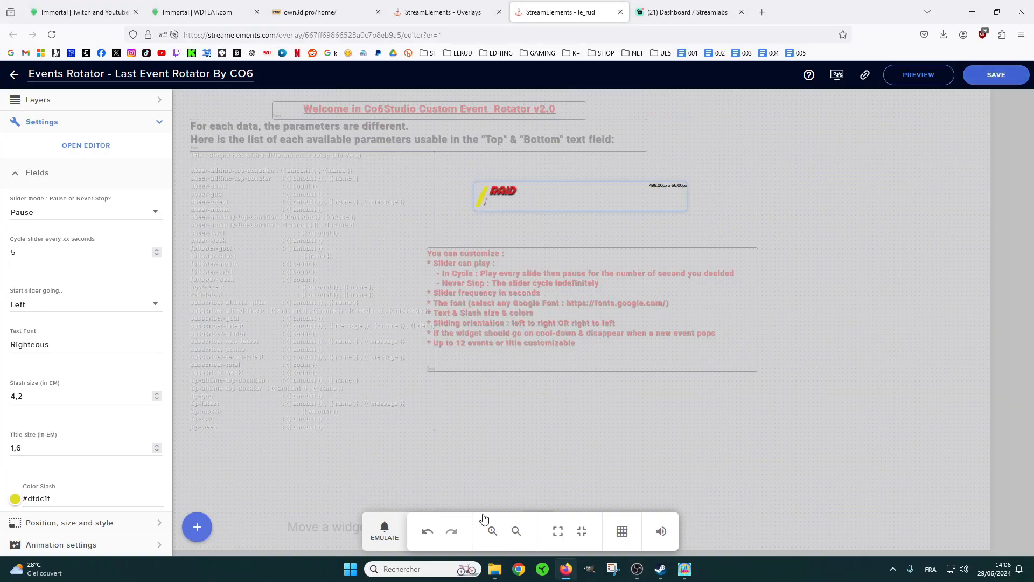
{"action": "left_click", "coordinate": [684, 13]}
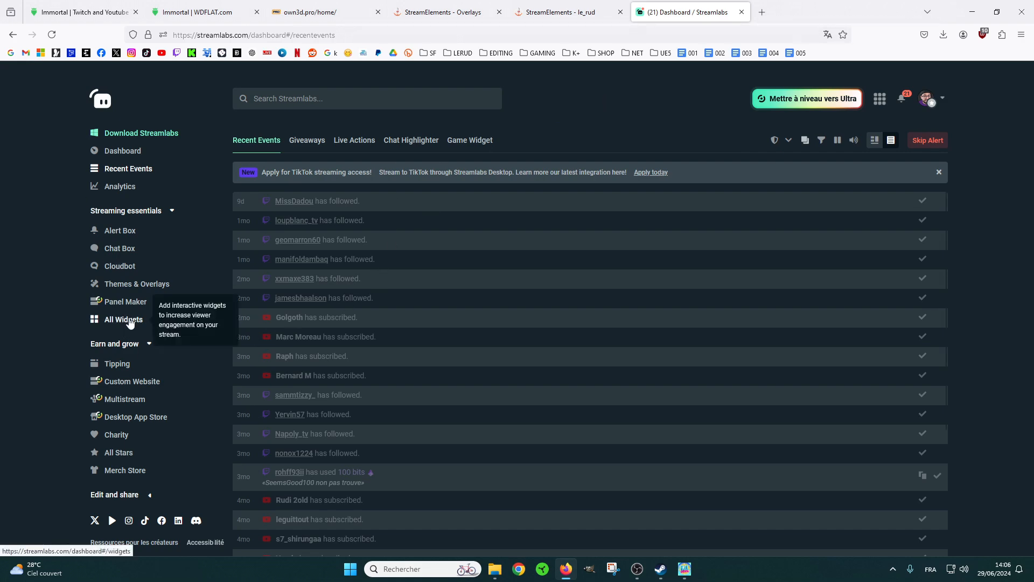
{"action": "left_click", "coordinate": [127, 319]}
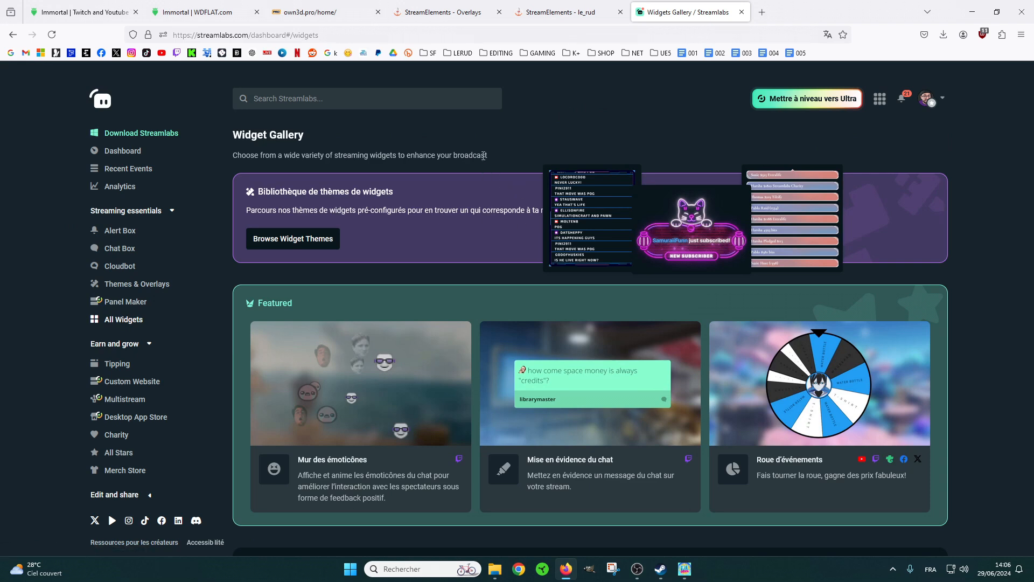
{"action": "scroll", "coordinate": [483, 156], "scroll_direction": "down", "scroll_amount": 7}
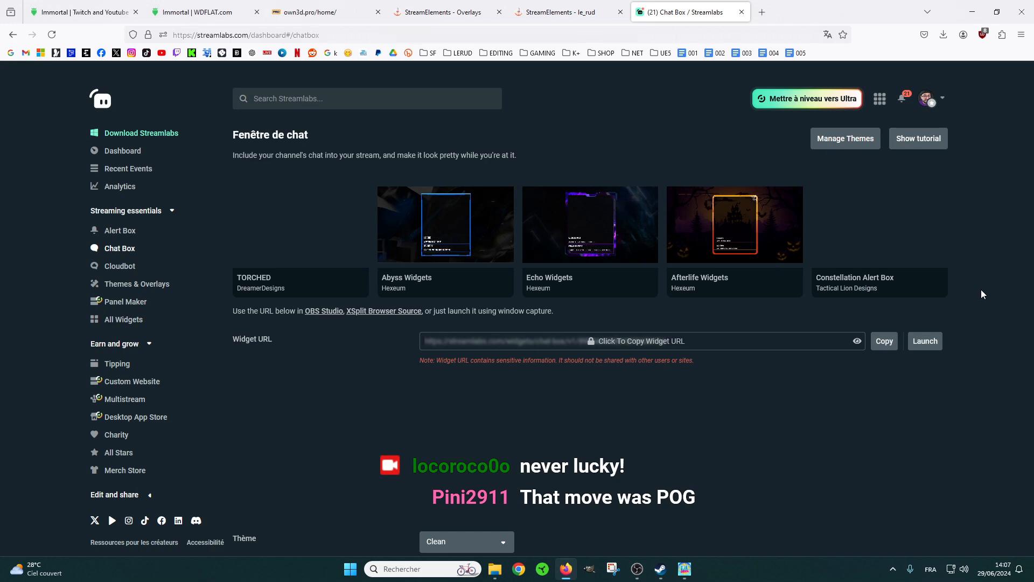
{"action": "scroll", "coordinate": [983, 292], "scroll_direction": "down", "scroll_amount": 3}
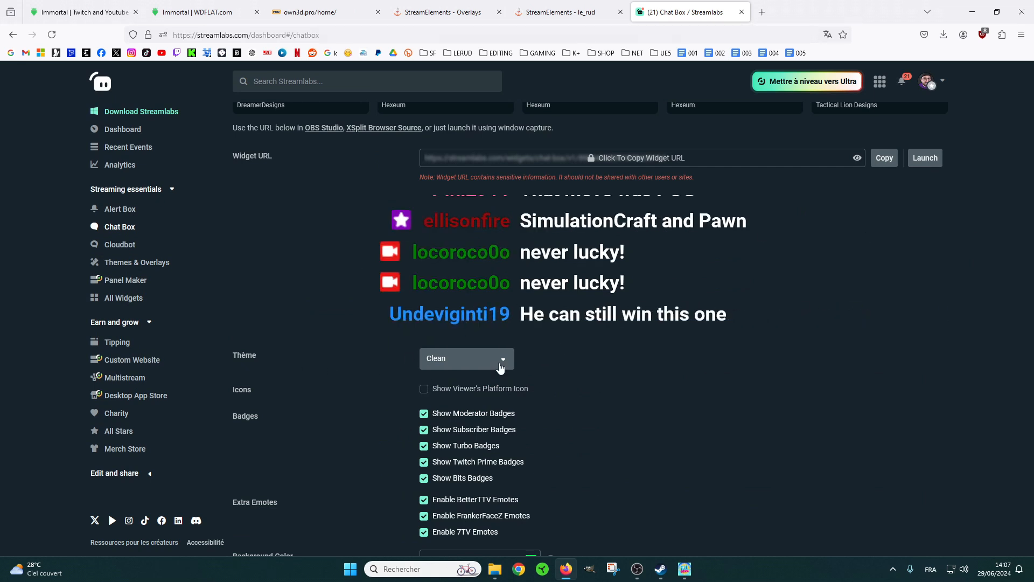
Preview the Boxed, Twitch, Oldschool and Chunky themes on the chat box, and set the theme back to Clean.
{"action": "left_click", "coordinate": [500, 368]}
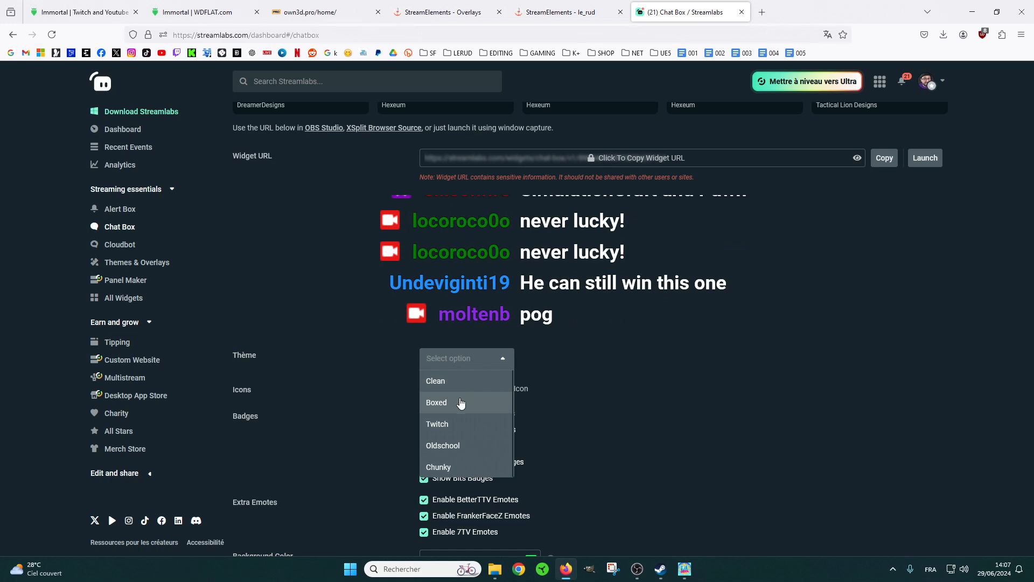
{"action": "left_click", "coordinate": [460, 403]}
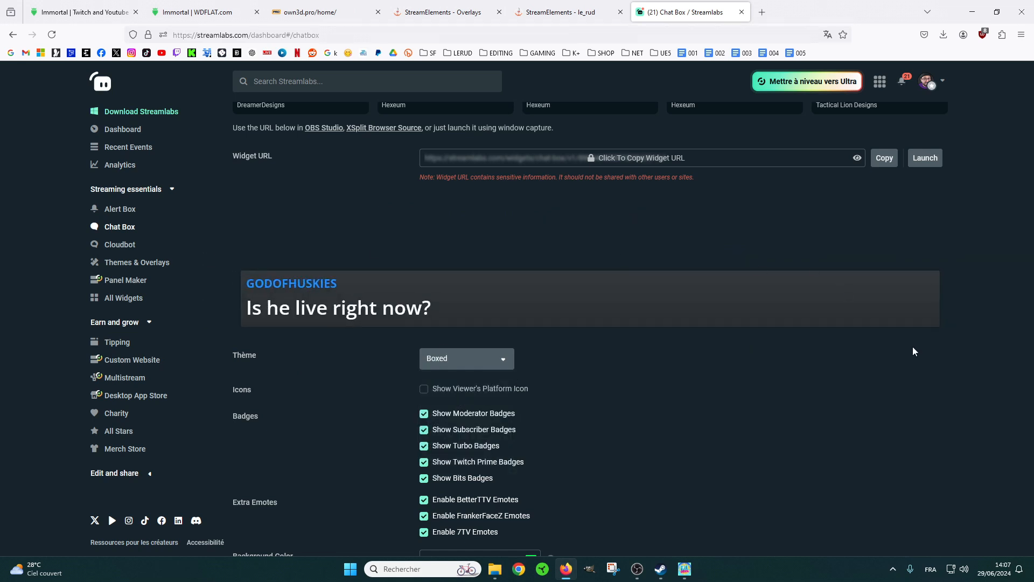
{"action": "left_click", "coordinate": [501, 364]}
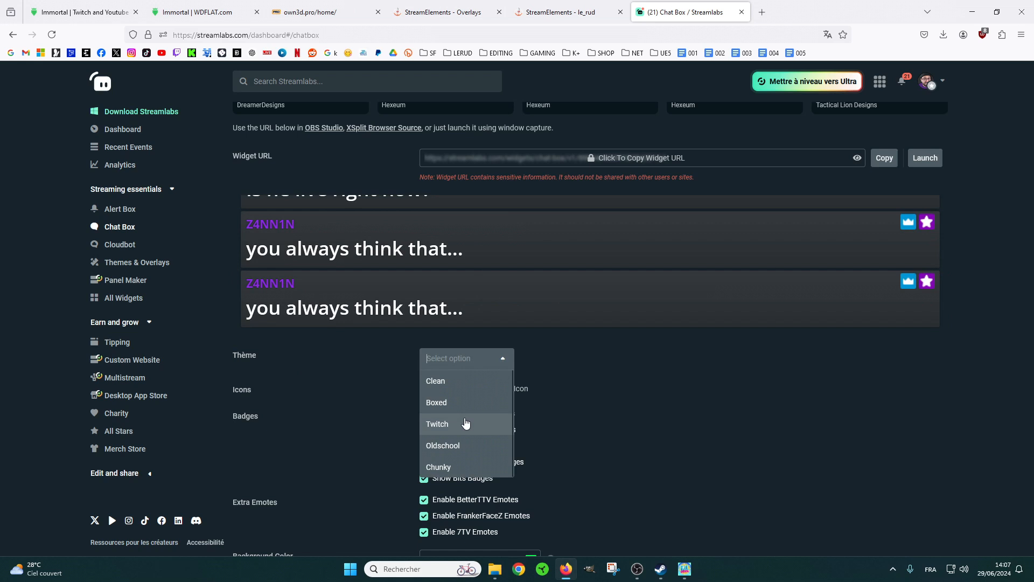
{"action": "left_click", "coordinate": [466, 424]}
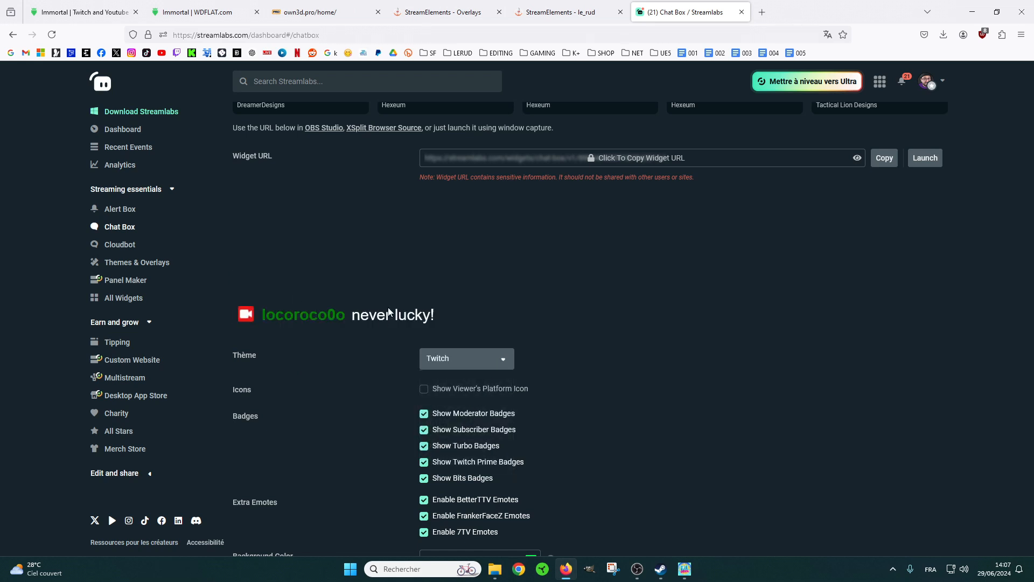
{"action": "left_click", "coordinate": [494, 362]}
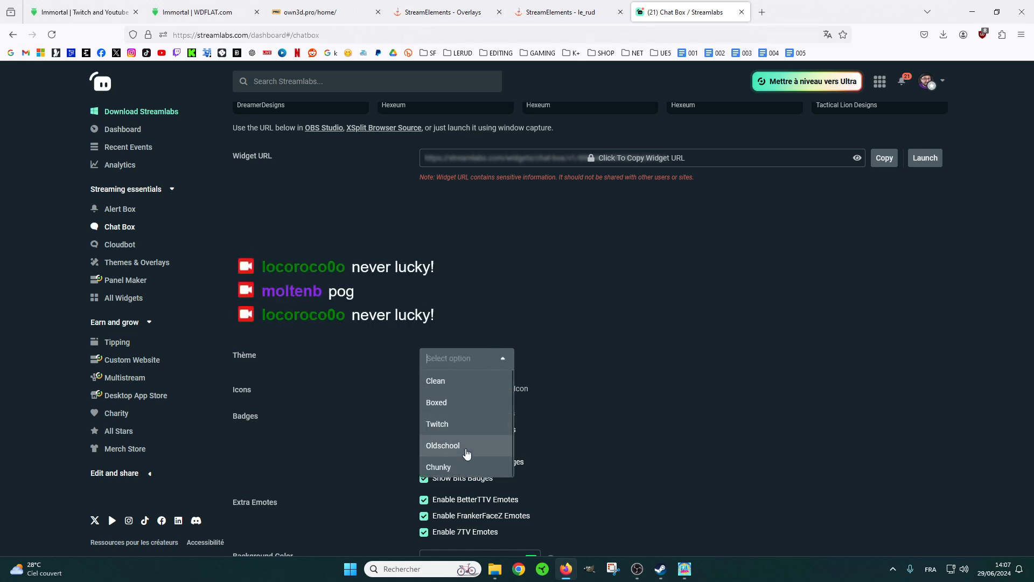
{"action": "left_click", "coordinate": [469, 445]}
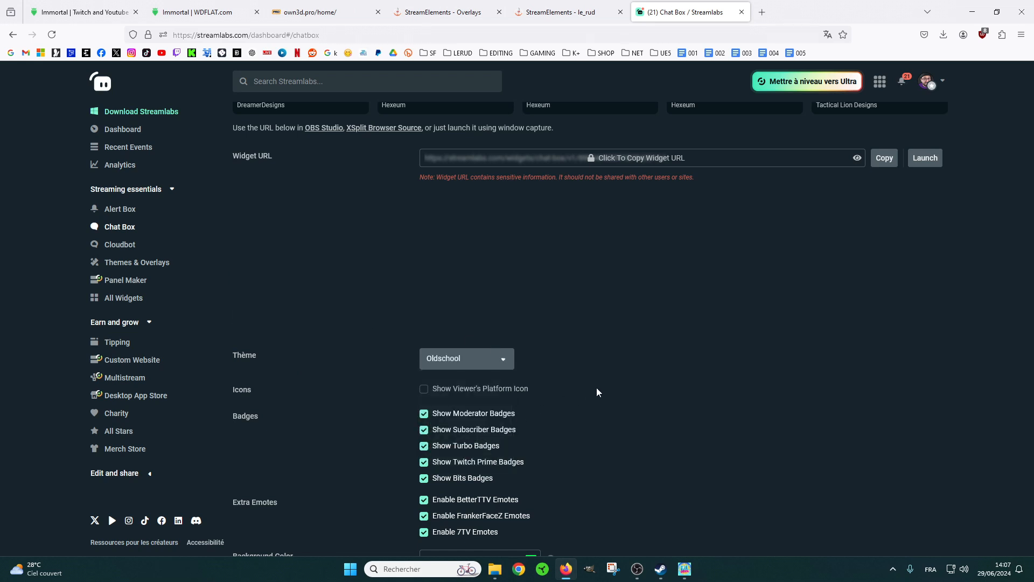
{"action": "left_click", "coordinate": [491, 367]}
{"action": "left_click", "coordinate": [462, 467]}
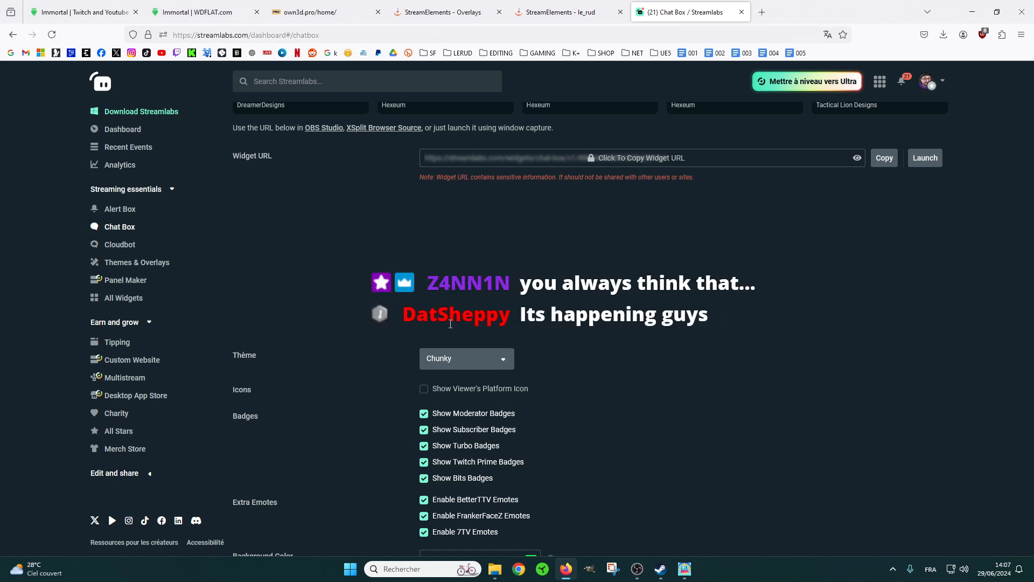
{"action": "left_click", "coordinate": [497, 361]}
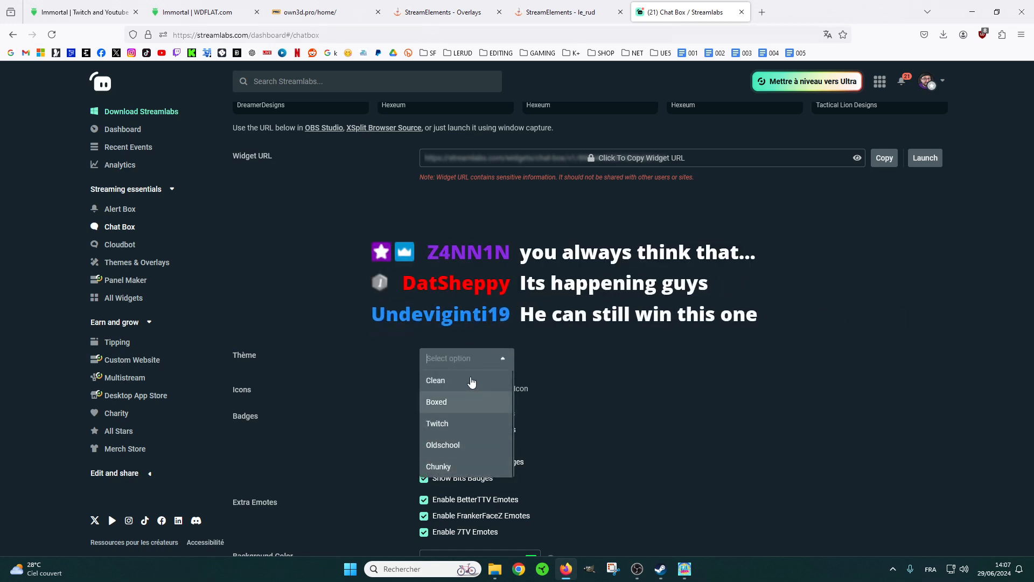
{"action": "left_click", "coordinate": [454, 389]}
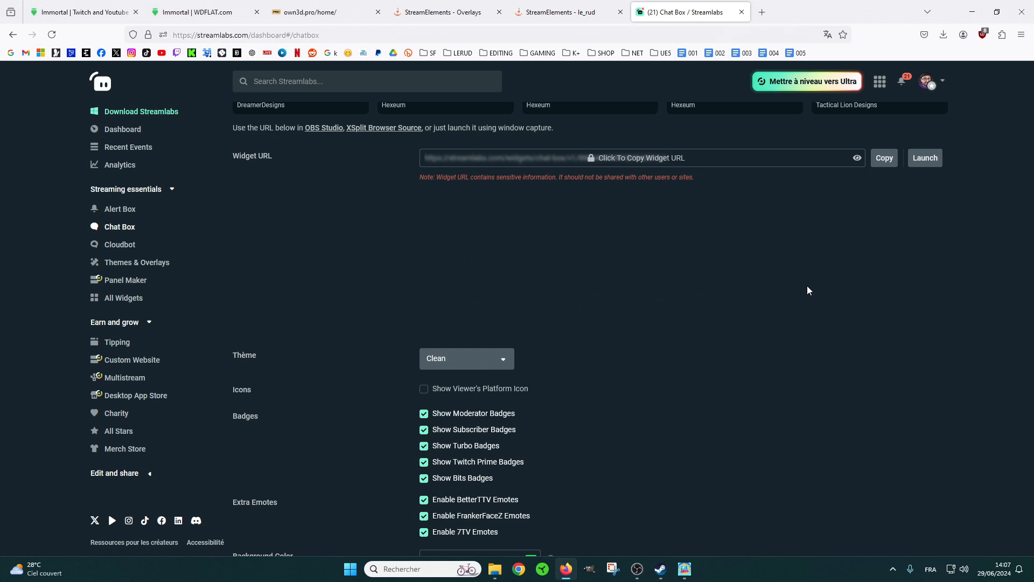
Review the chat box's emote, colour, font size and message settings, and copy the widget URL.
{"action": "scroll", "coordinate": [405, 261], "scroll_direction": "down", "scroll_amount": 3}
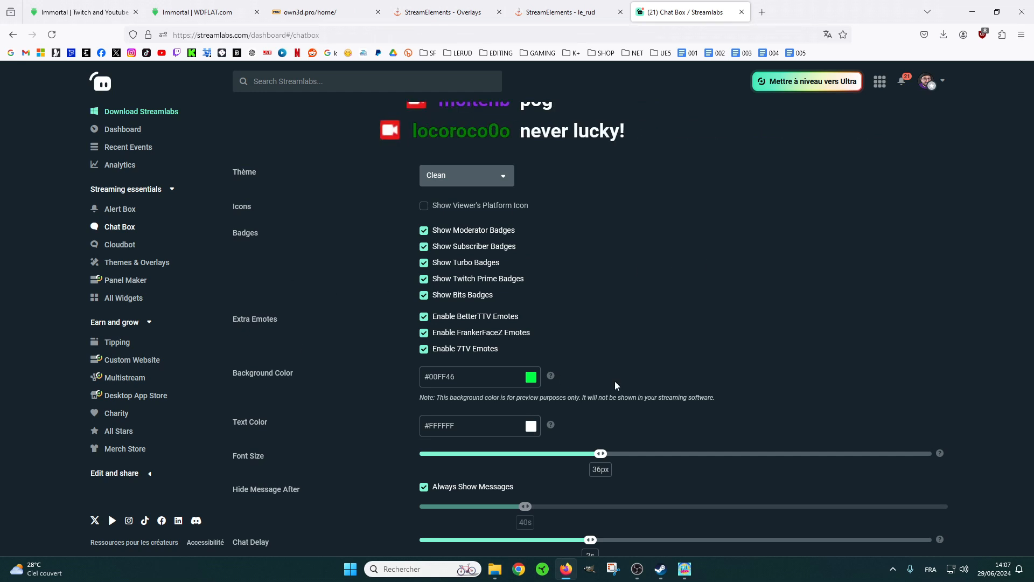
{"action": "scroll", "coordinate": [498, 380], "scroll_direction": "down", "scroll_amount": 3}
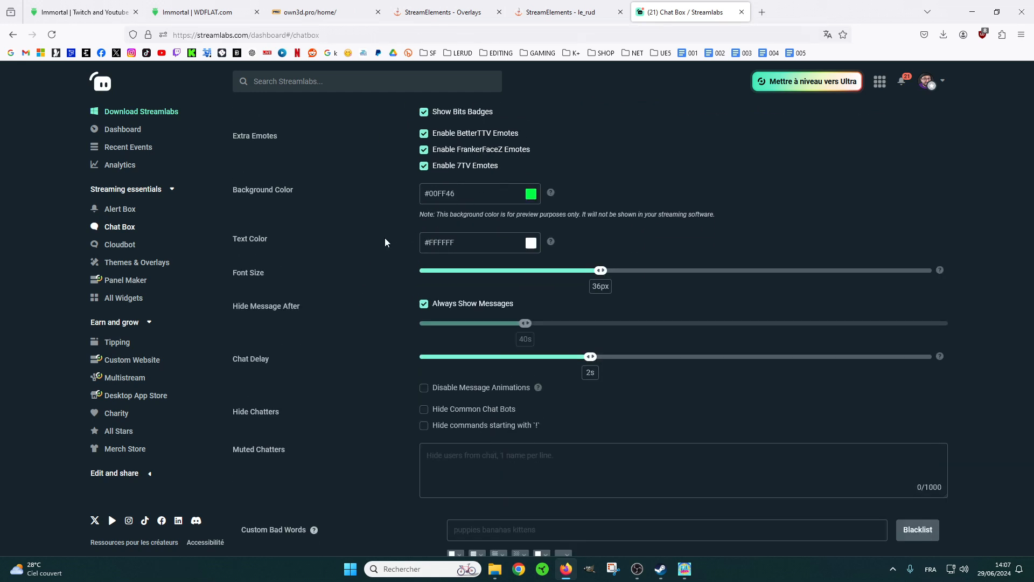
{"action": "scroll", "coordinate": [328, 266], "scroll_direction": "up", "scroll_amount": 6}
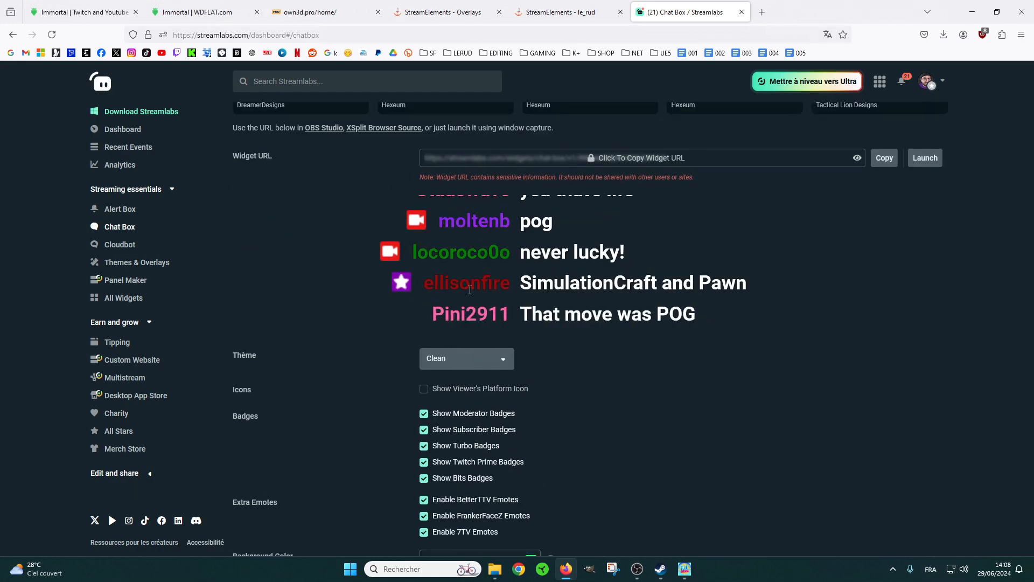
{"action": "scroll", "coordinate": [321, 268], "scroll_direction": "down", "scroll_amount": 3}
{"action": "scroll", "coordinate": [369, 244], "scroll_direction": "down", "scroll_amount": 3}
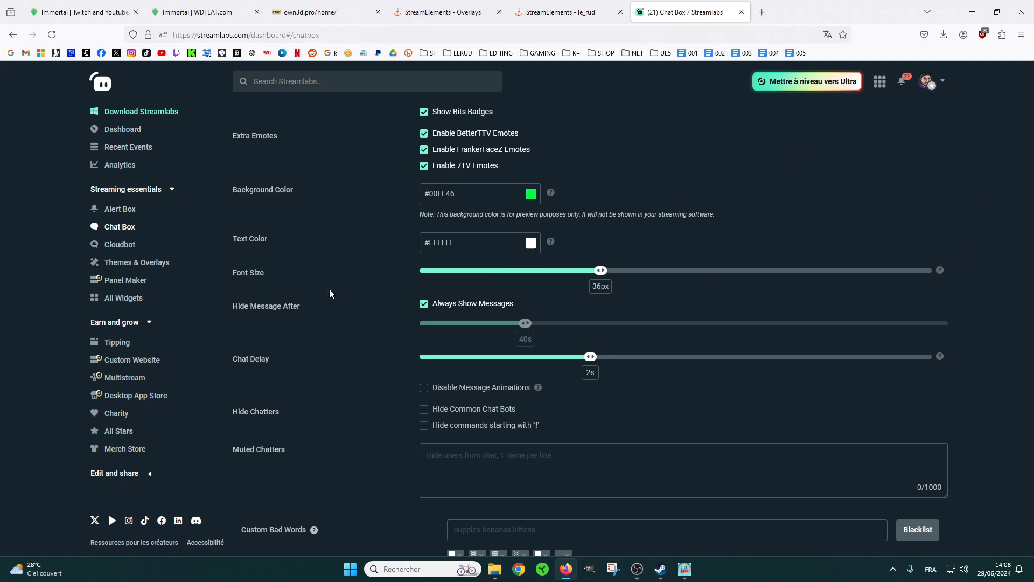
{"action": "scroll", "coordinate": [330, 294], "scroll_direction": "up", "scroll_amount": 10}
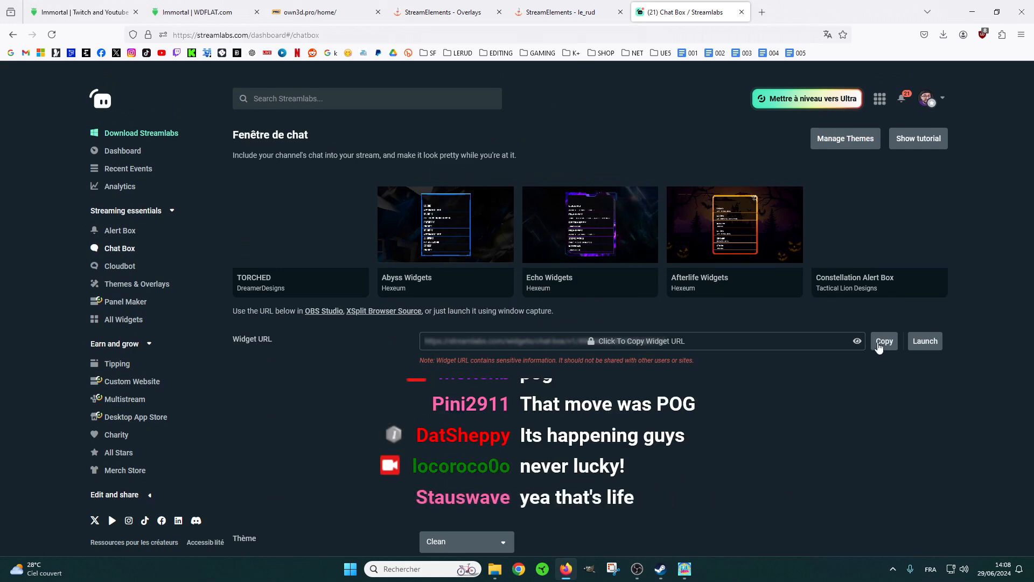
{"action": "left_click", "coordinate": [880, 347]}
{"action": "left_click", "coordinate": [620, 361]}
{"action": "scroll", "coordinate": [333, 390], "scroll_direction": "down", "scroll_amount": 3}
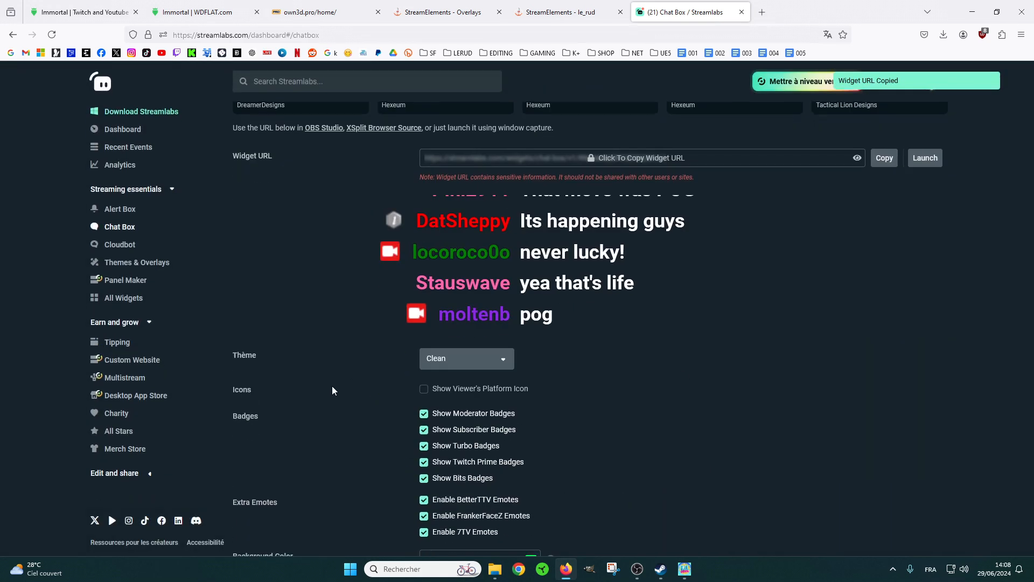
Switch to OBS and add a new browser source named "Chat" to the scene.
{"action": "left_click", "coordinate": [638, 568]}
{"action": "left_click", "coordinate": [215, 531]}
{"action": "left_click", "coordinate": [253, 426]}
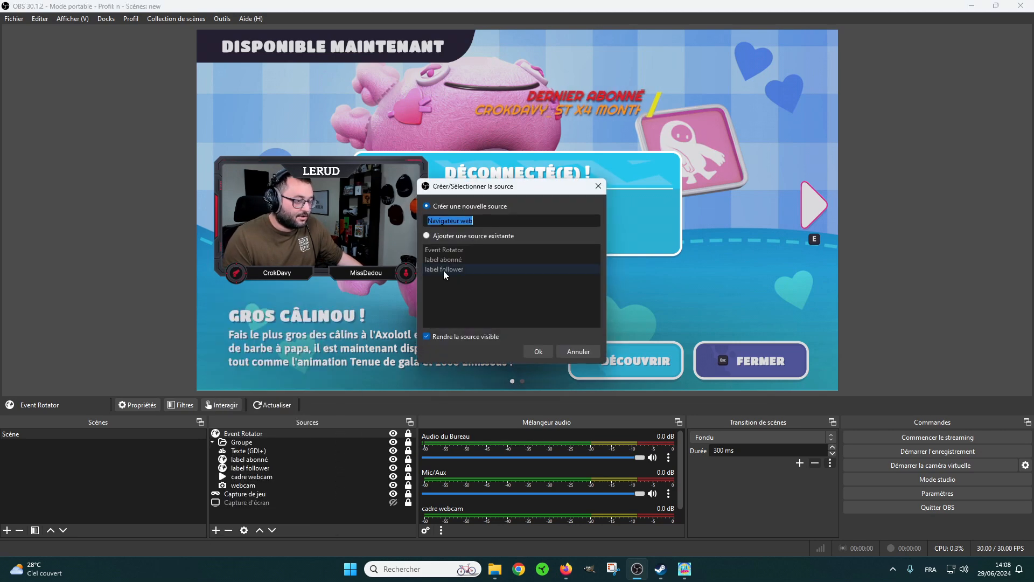
{"action": "type", "text": "Chat"}
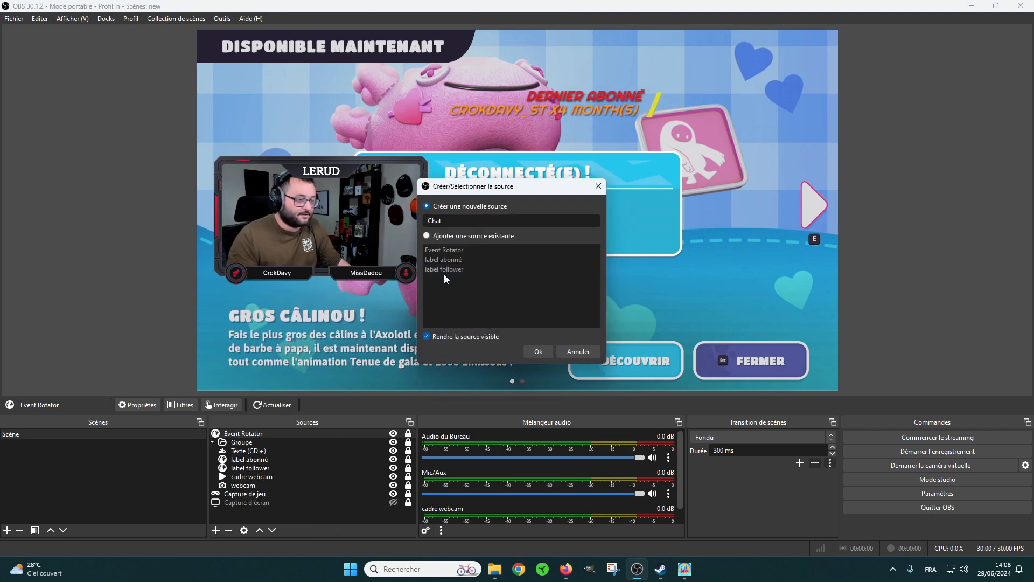
{"action": "left_click", "coordinate": [531, 352]}
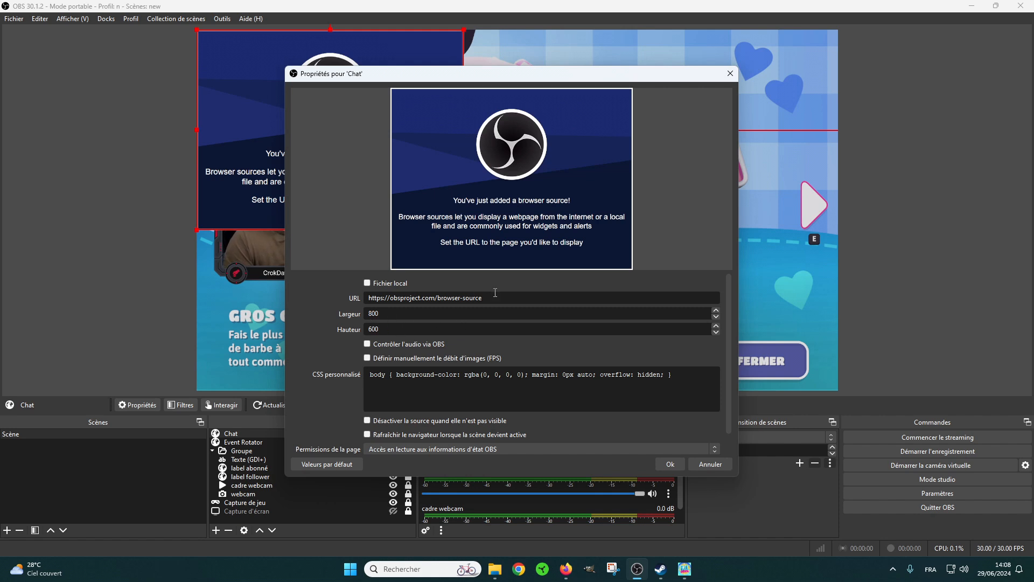
Paste the copied widget URL into the Chat source, and move it against the canvas's right edge, about 283 px below the top.
{"action": "left_click_drag", "start_coordinate": [494, 295], "coordinate": [368, 298]}
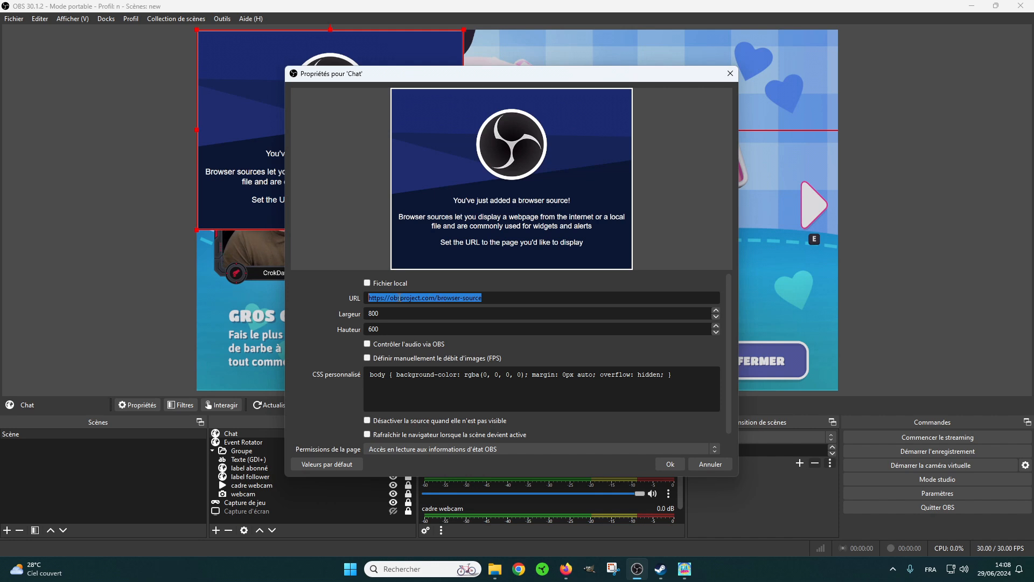
{"action": "key", "text": "ctrl+v"}
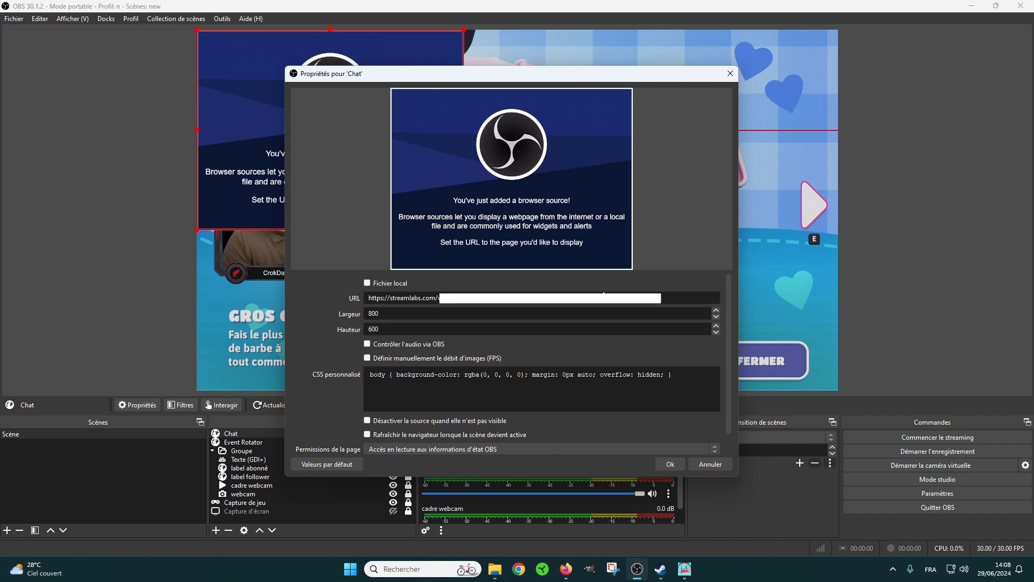
{"action": "left_click", "coordinate": [668, 465]}
{"action": "left_click_drag", "start_coordinate": [298, 167], "coordinate": [672, 260]}
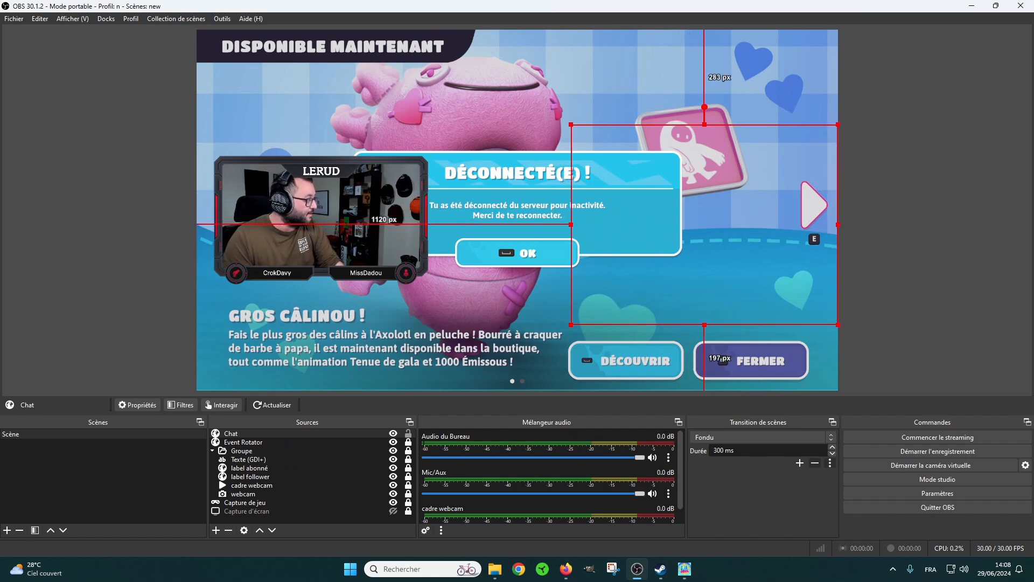
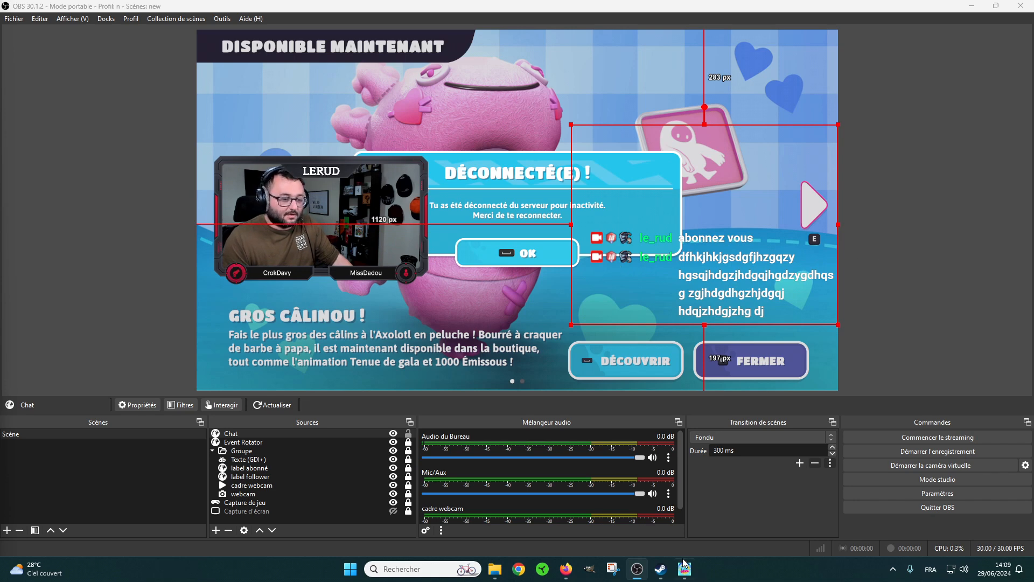
Switch to the Streamlabs chat box settings in Firefox, and turn Always Show Messages off and back on.
{"action": "left_click", "coordinate": [565, 569]}
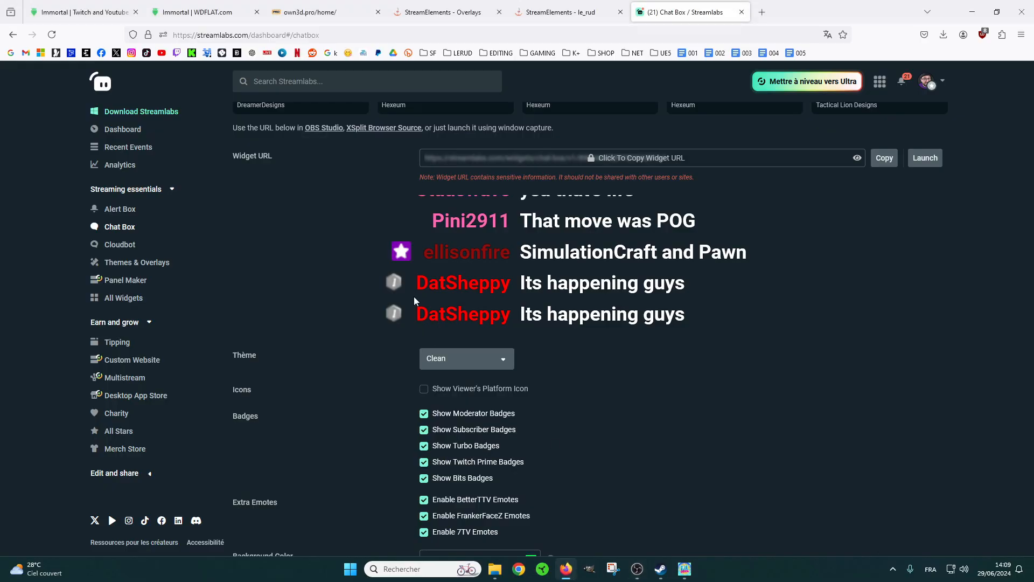
{"action": "scroll", "coordinate": [388, 291], "scroll_direction": "down", "scroll_amount": 3}
{"action": "scroll", "coordinate": [362, 280], "scroll_direction": "down", "scroll_amount": 3}
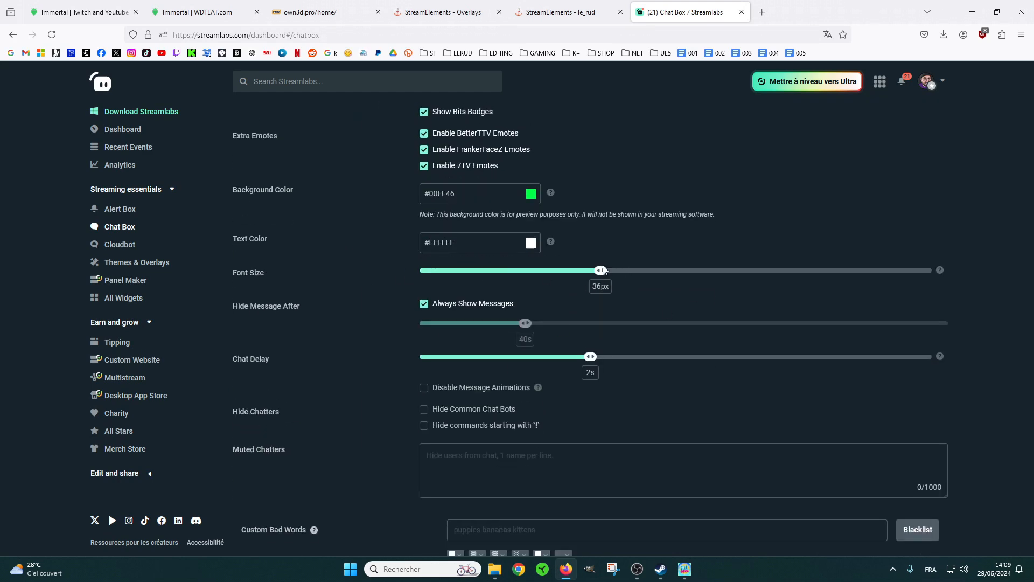
{"action": "scroll", "coordinate": [361, 266], "scroll_direction": "down", "scroll_amount": 2}
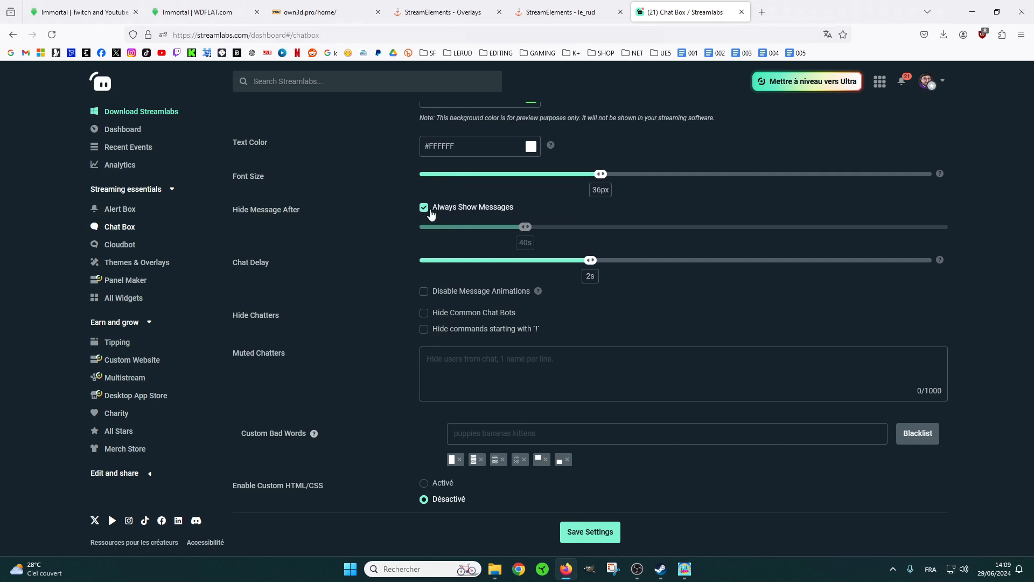
{"action": "left_click", "coordinate": [424, 208]}
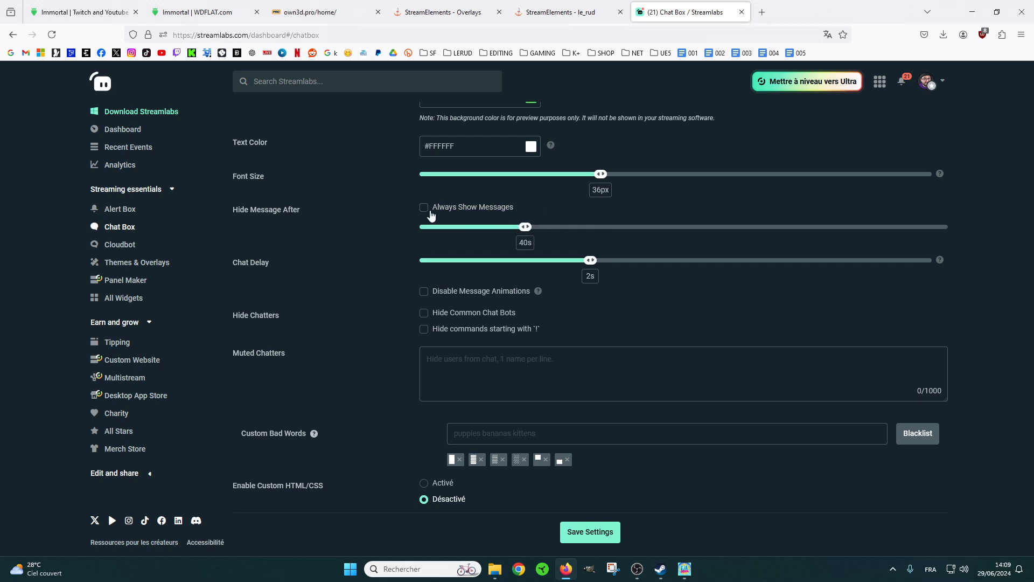
{"action": "left_click", "coordinate": [423, 209]}
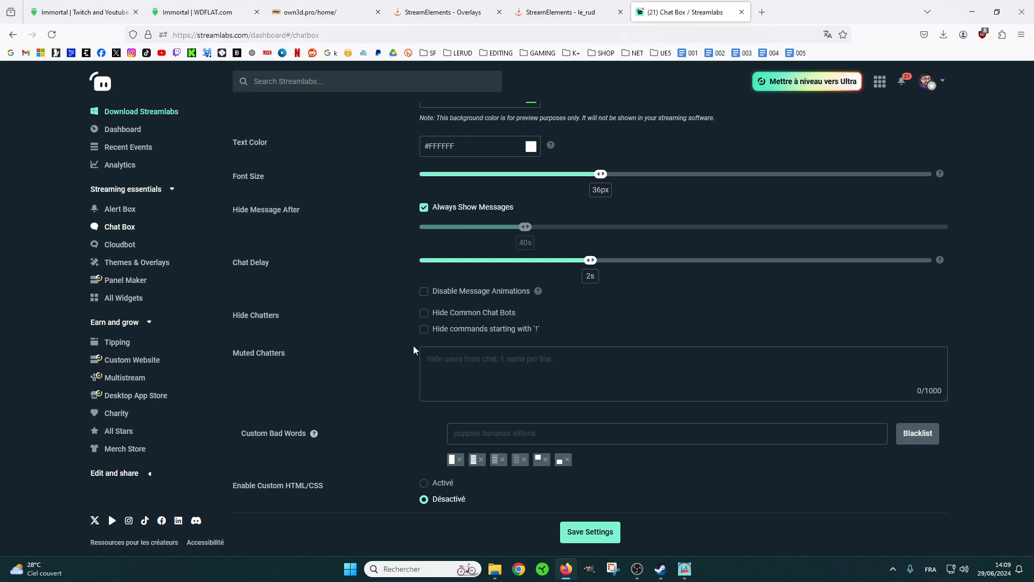
Switch to OBS and shrink the Chat source from its lower-left corner, leaving about 1343 px to its left and 364 px below.
{"action": "mouse_move", "coordinate": [641, 578]}
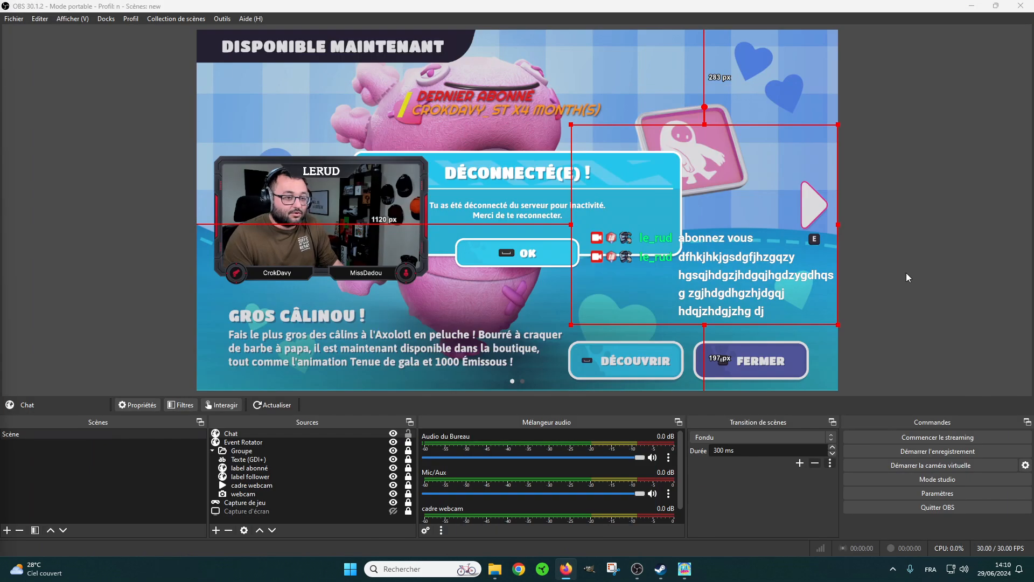
{"action": "left_click", "coordinate": [906, 272]}
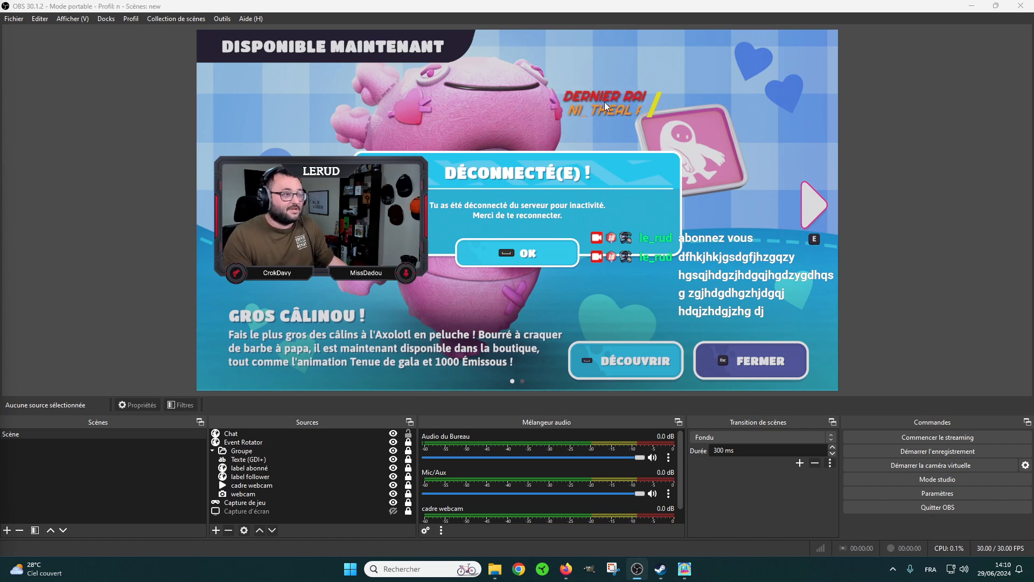
{"action": "left_click", "coordinate": [749, 306]}
{"action": "left_click_drag", "start_coordinate": [575, 321], "coordinate": [662, 269]}
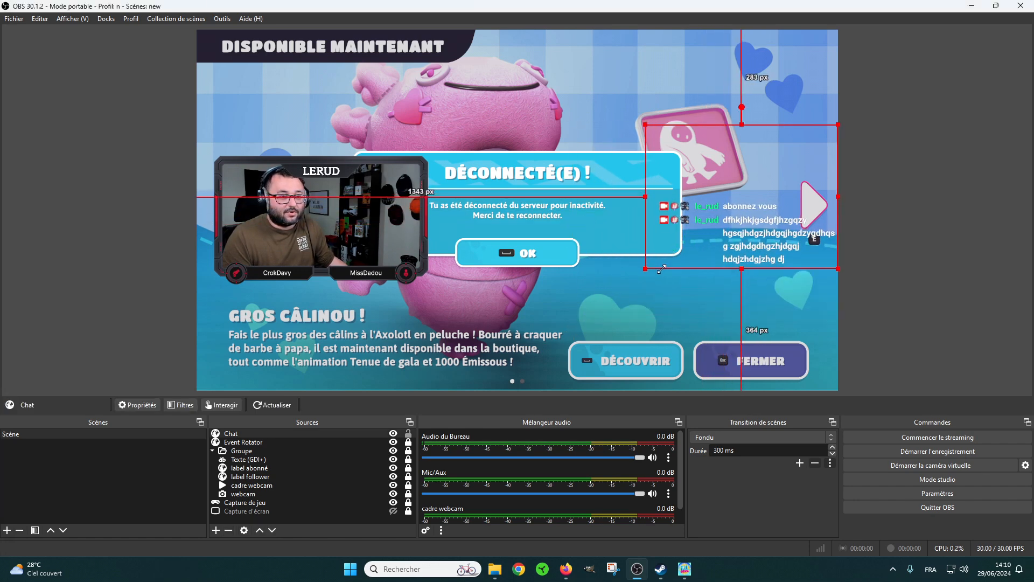
{"action": "left_click", "coordinate": [908, 230]}
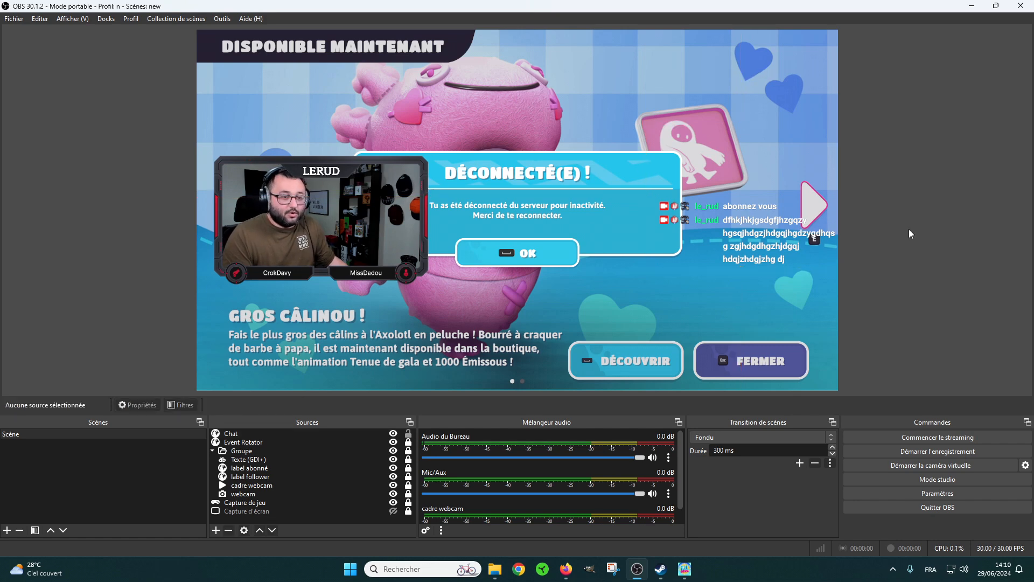